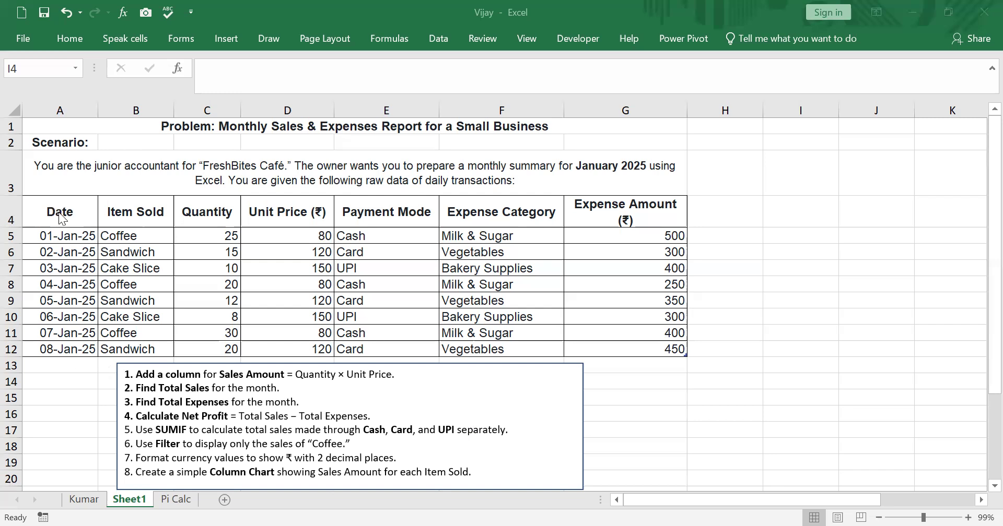
Copy the transactions table A4:G12 and paste only its column widths starting at I4
mouse_move(84, 207)
mouse_down()
mouse_move(253, 217)
mouse_move(526, 271)
mouse_move(680, 320)
mouse_move(680, 349)
mouse_up()
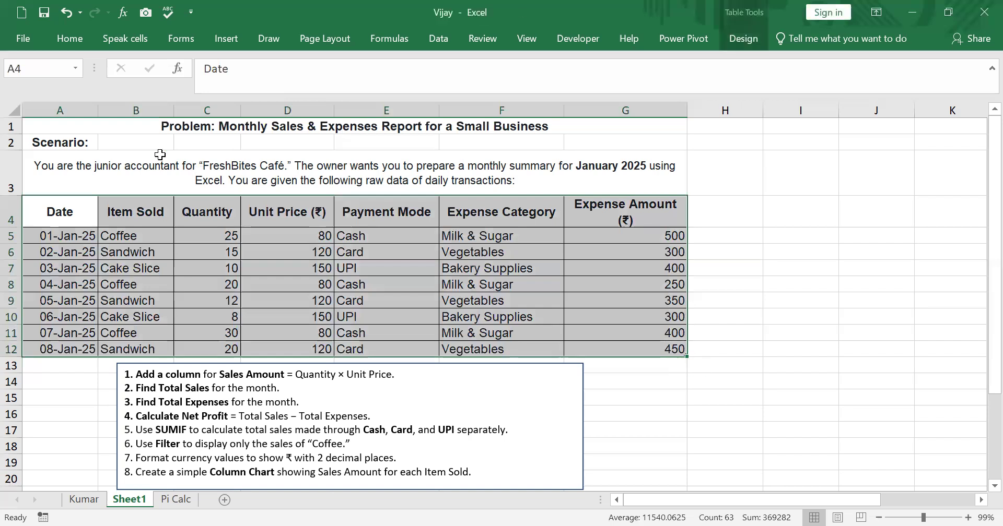
right_click(73, 206)
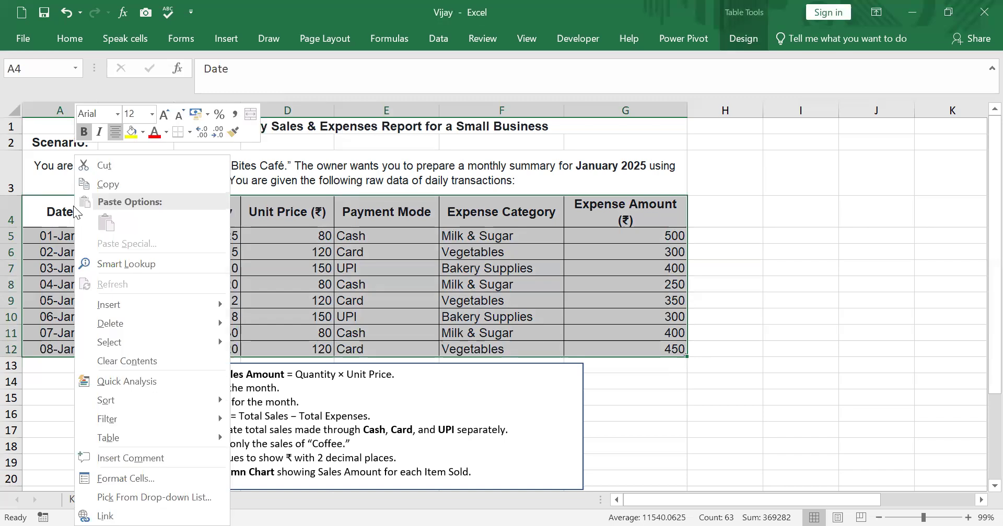
click(106, 185)
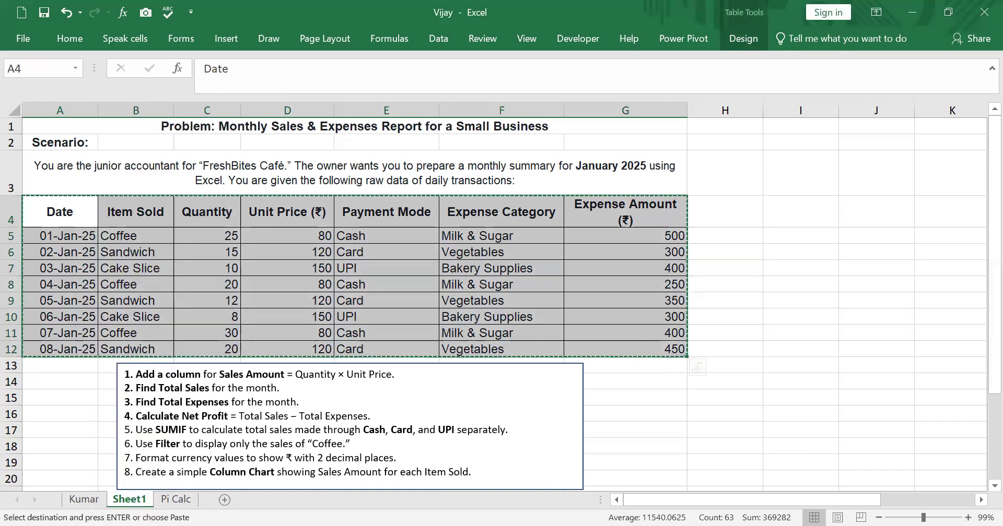
click(778, 209)
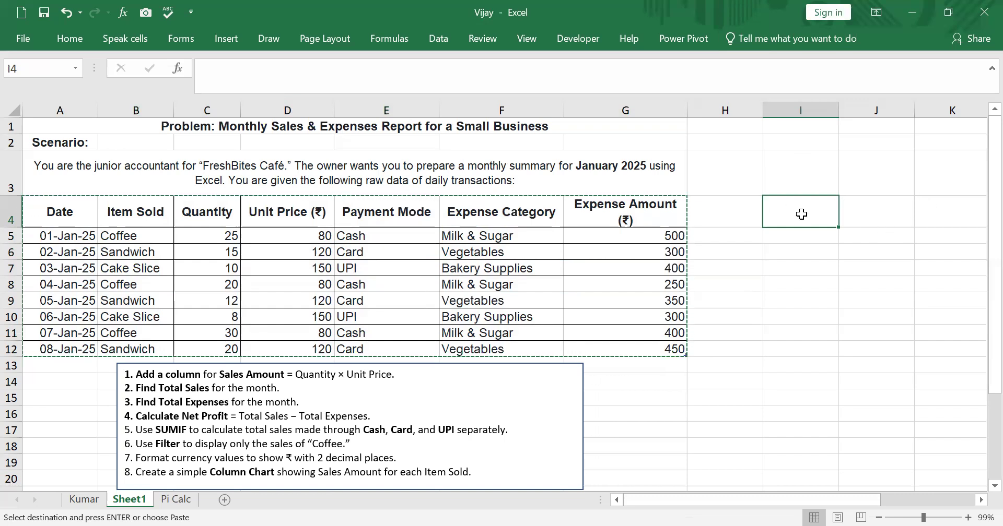
right_click(801, 214)
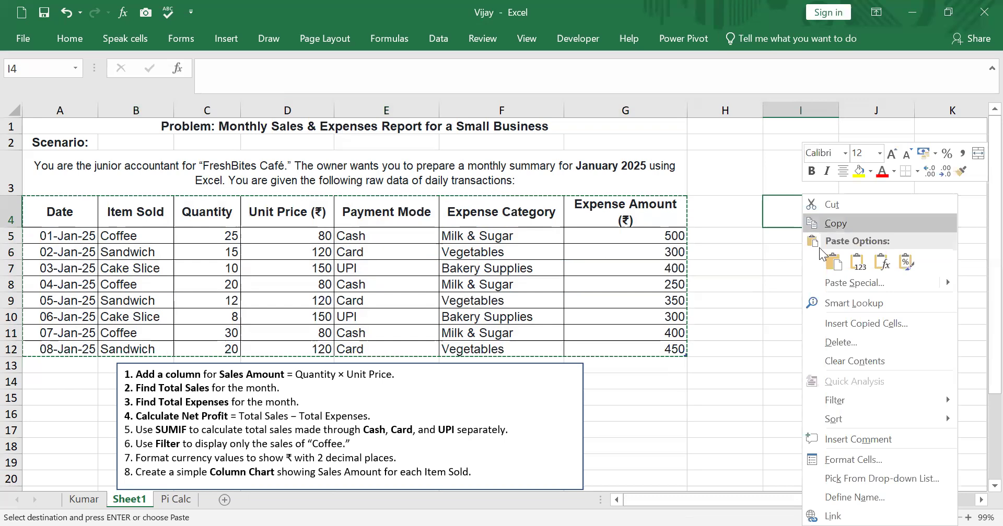
click(847, 284)
click(859, 221)
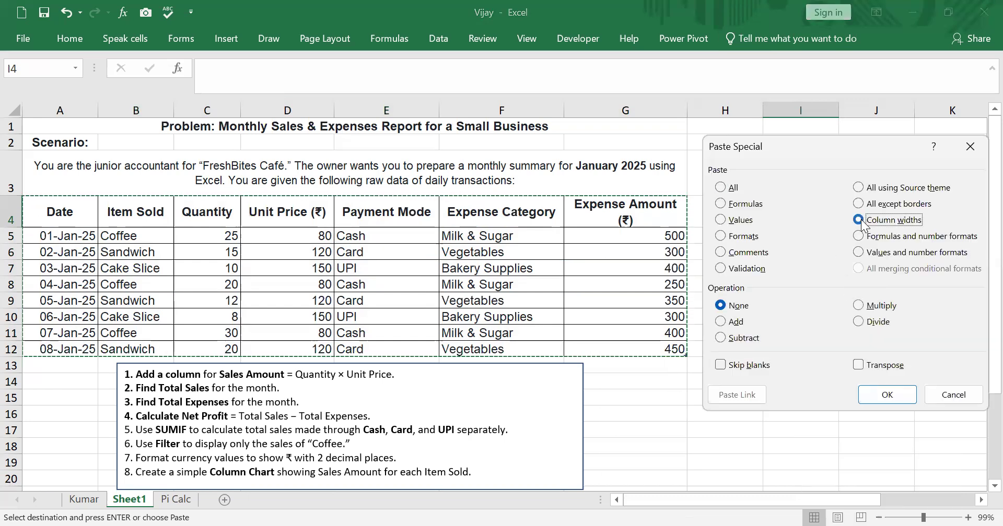
click(898, 395)
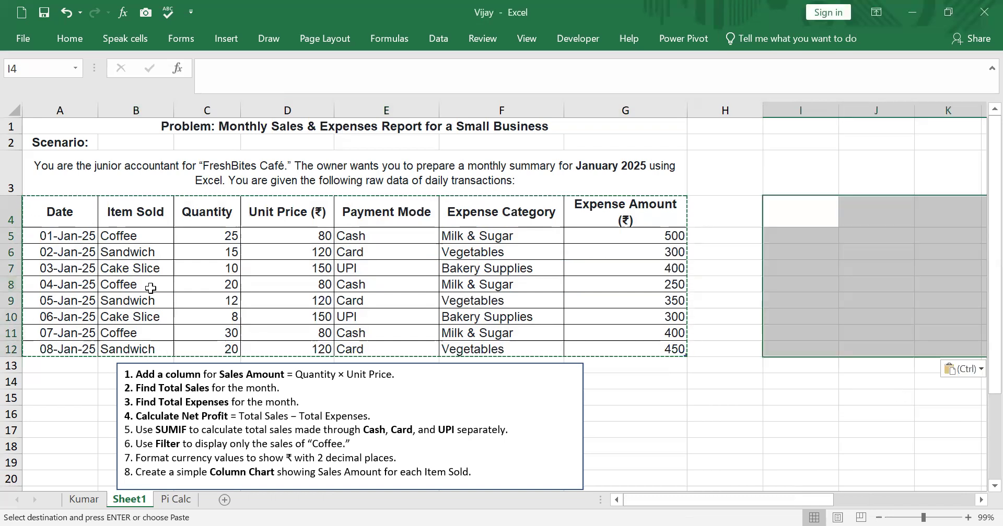
Paste the copied transactions table as values only starting at I4
right_click(797, 211)
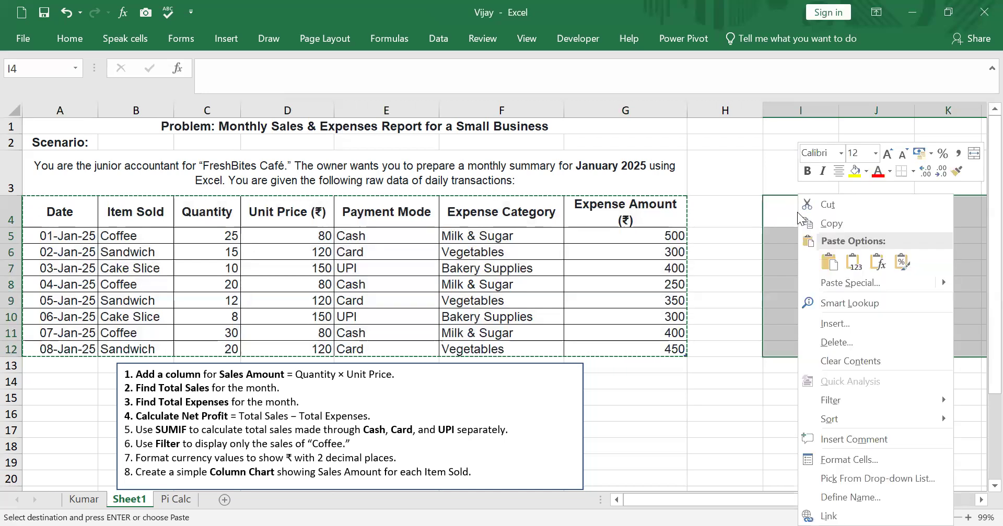
click(839, 285)
click(713, 219)
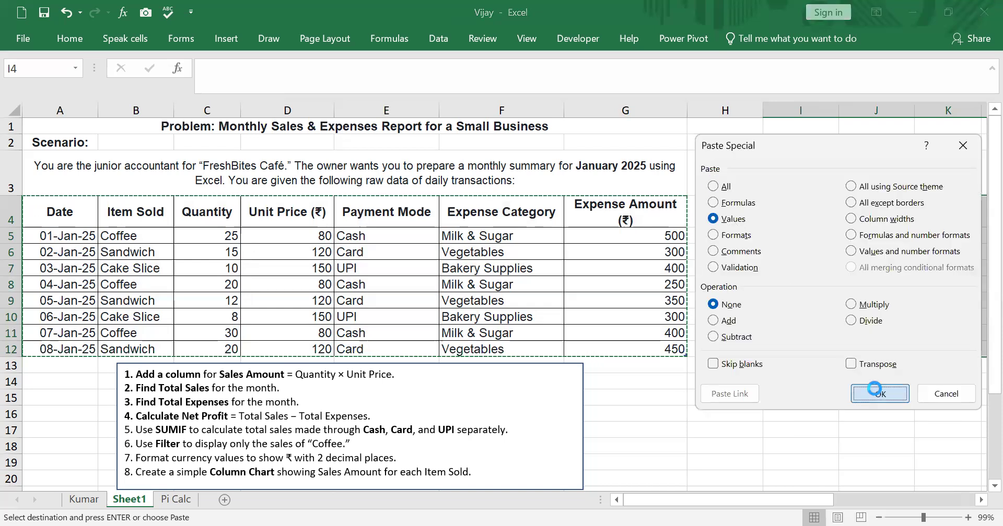
click(870, 397)
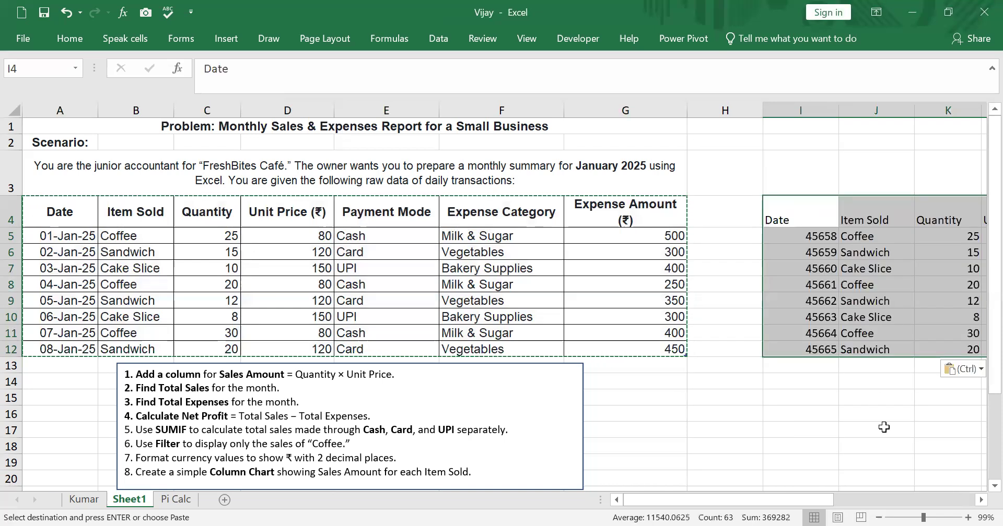
click(981, 500)
click(981, 500)
click(981, 500)
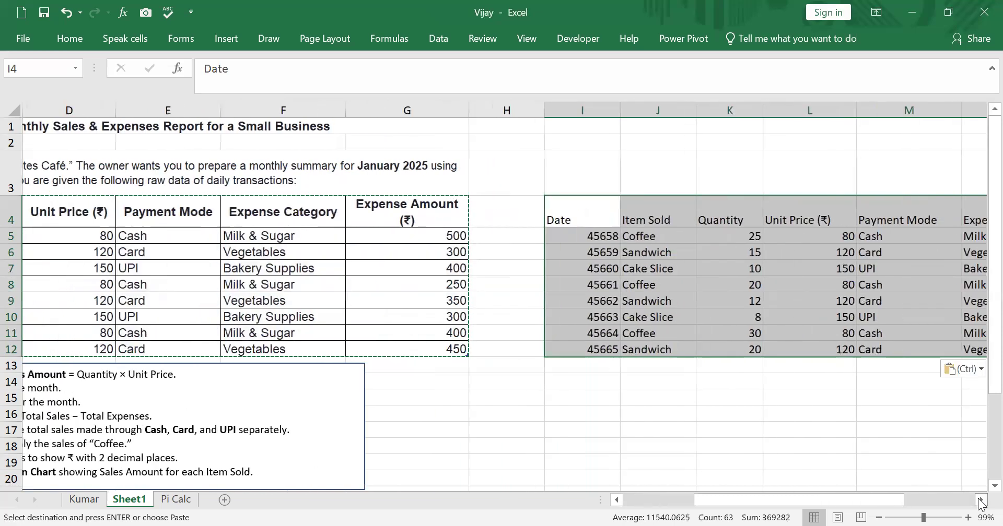
click(981, 500)
drag(920, 505, 812, 506)
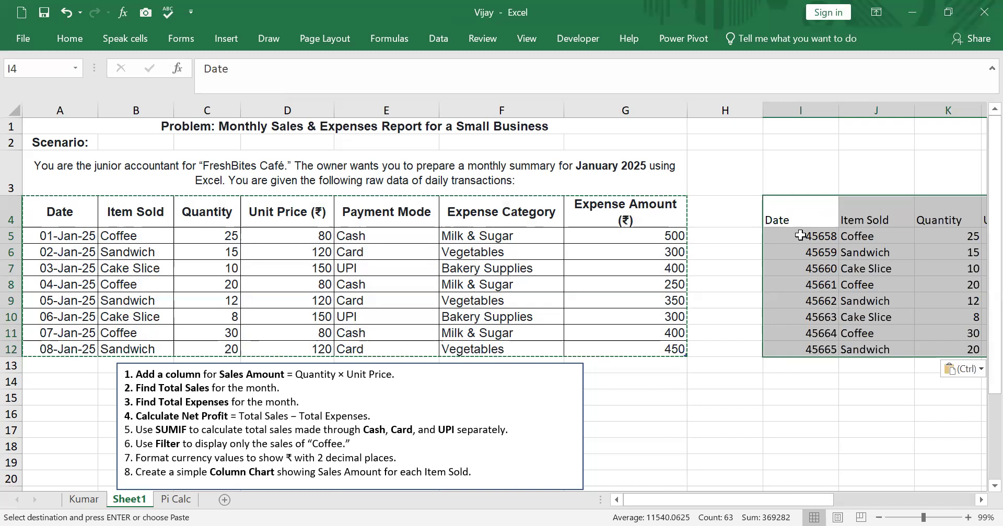
Format the pasted dates in I5:I12 with the 14 March 2012 date type
drag(800, 235, 800, 352)
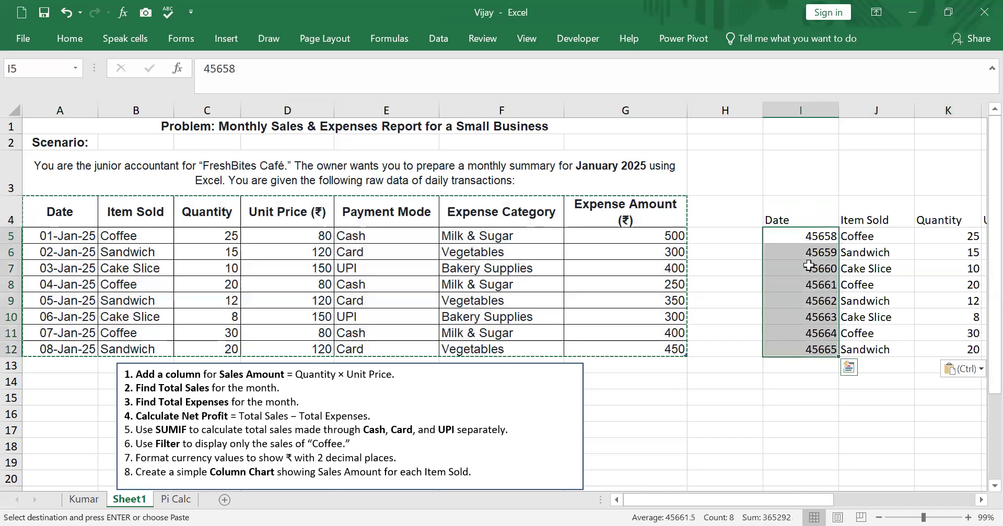
right_click(786, 236)
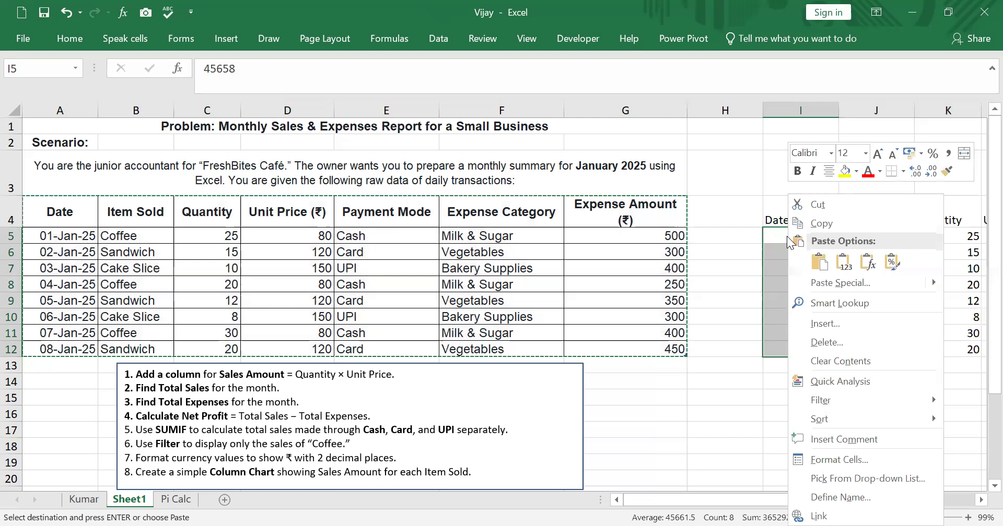
click(853, 460)
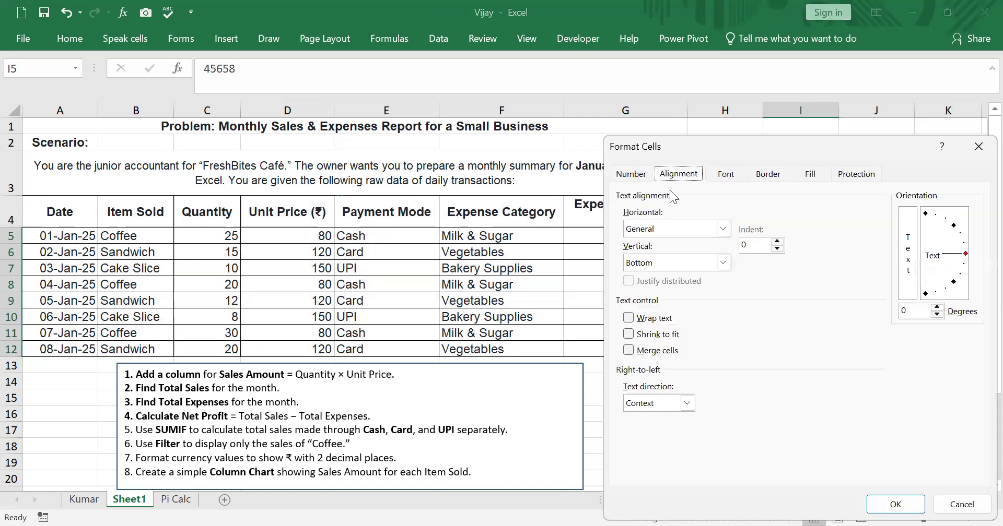
click(642, 176)
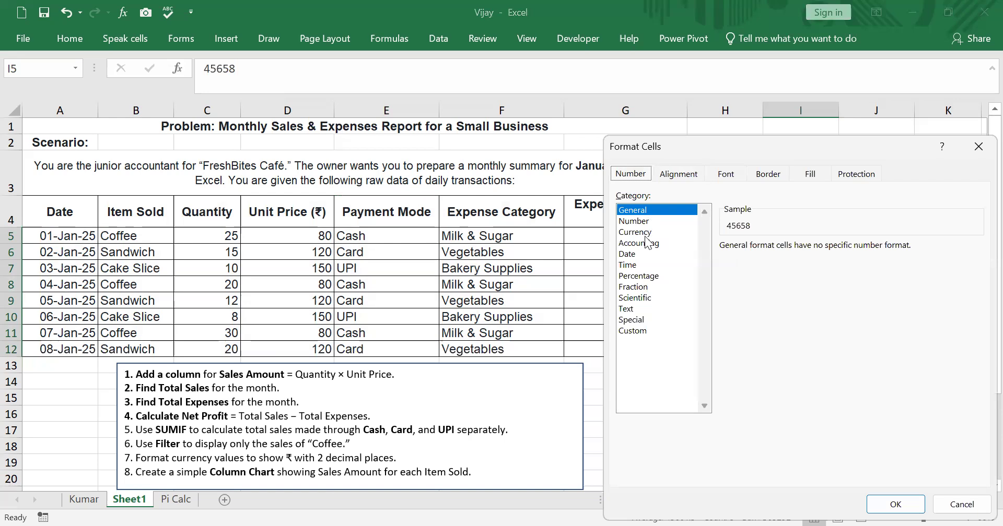
click(642, 255)
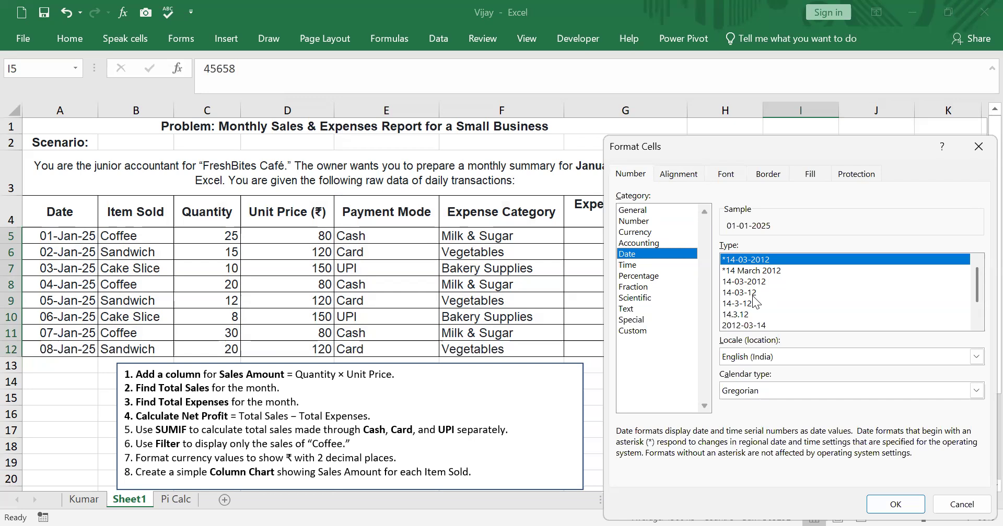
scroll(979, 306, down, 1)
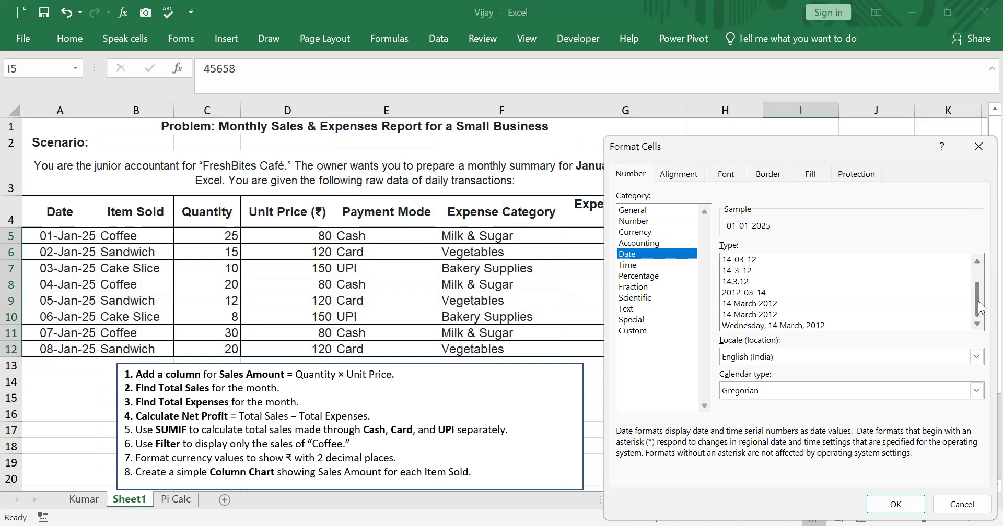
scroll(979, 305, up, 1)
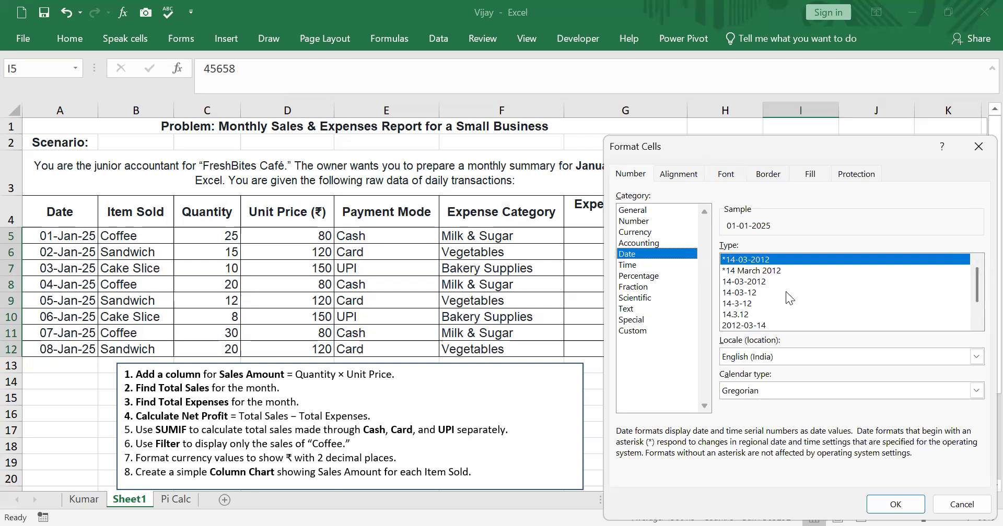
scroll(978, 285, down, 1)
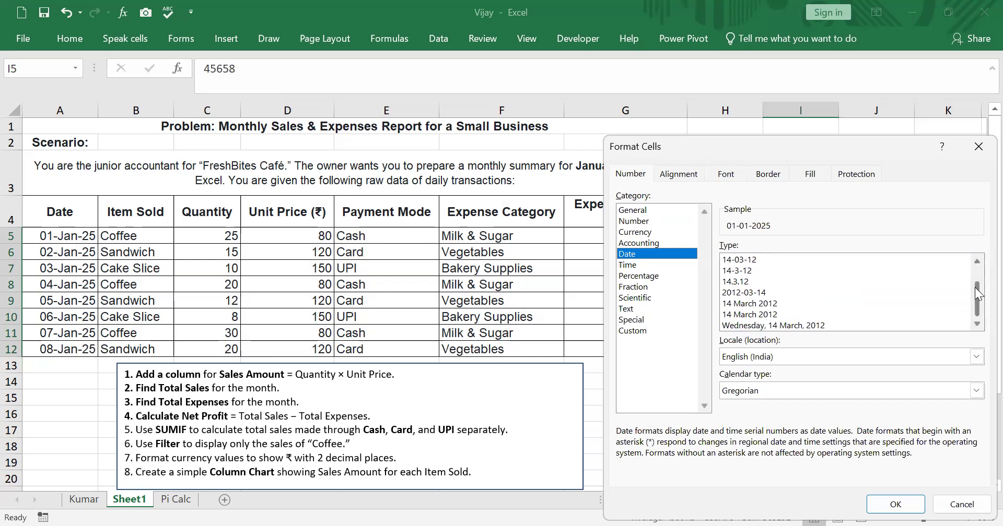
click(766, 305)
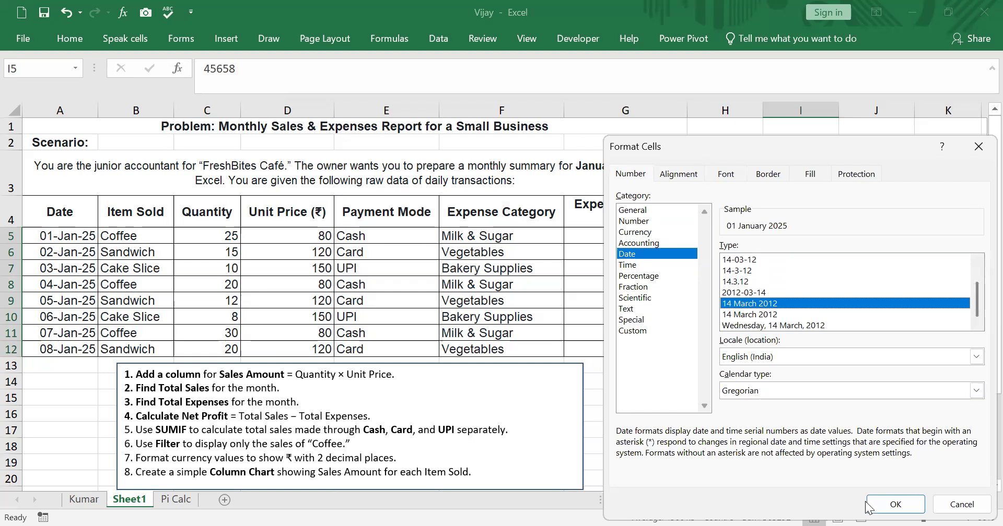
click(891, 505)
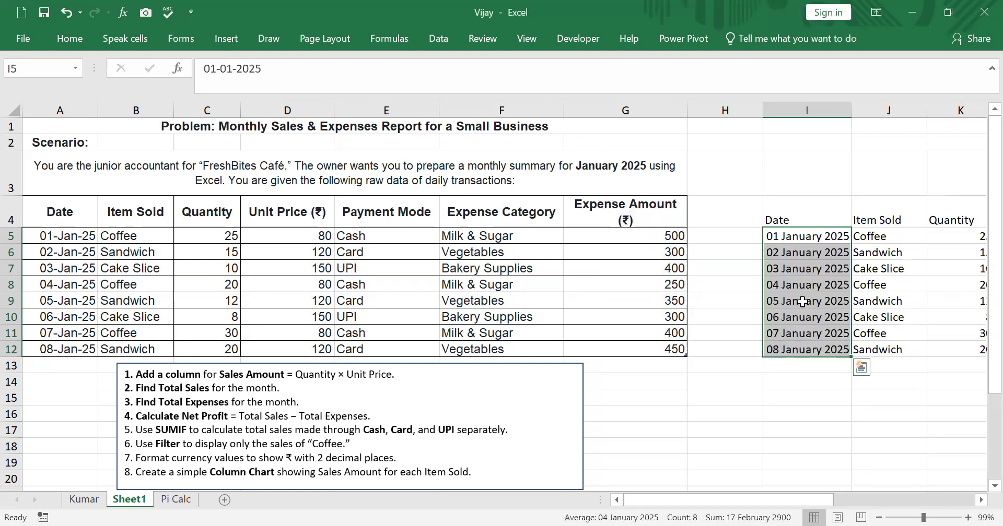
right_click(808, 235)
click(771, 238)
right_click(787, 287)
click(780, 273)
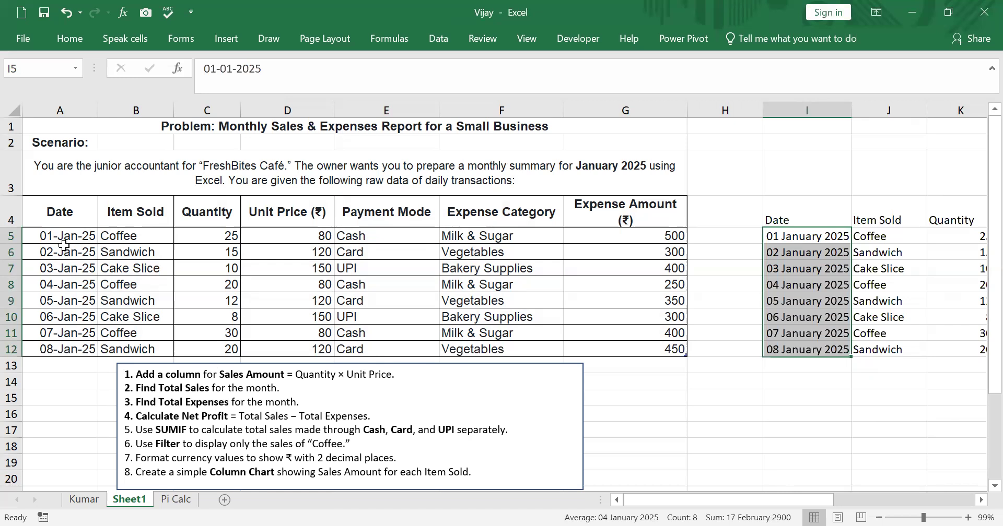
Copy the formatting of date cell A5 onto the pasted dates in I5:I12 with Format Painter
click(63, 240)
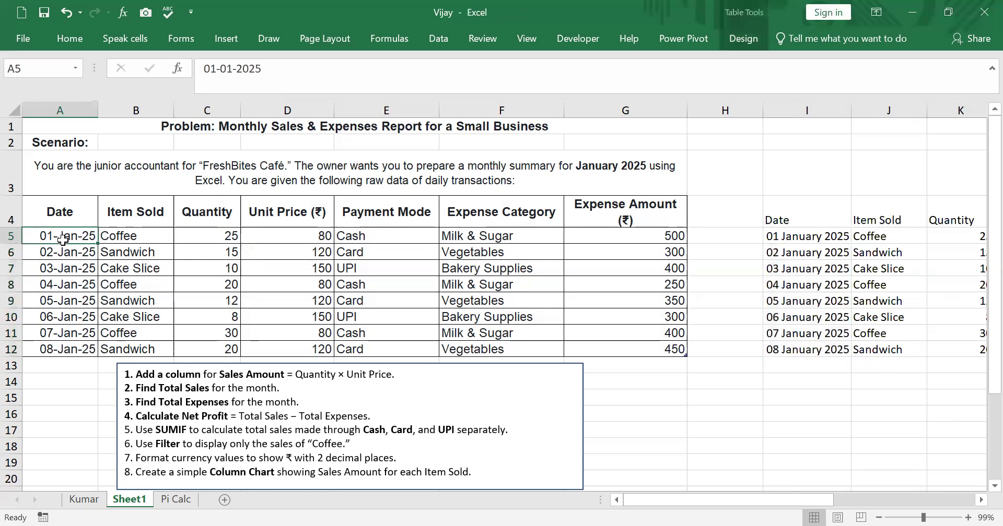
click(65, 41)
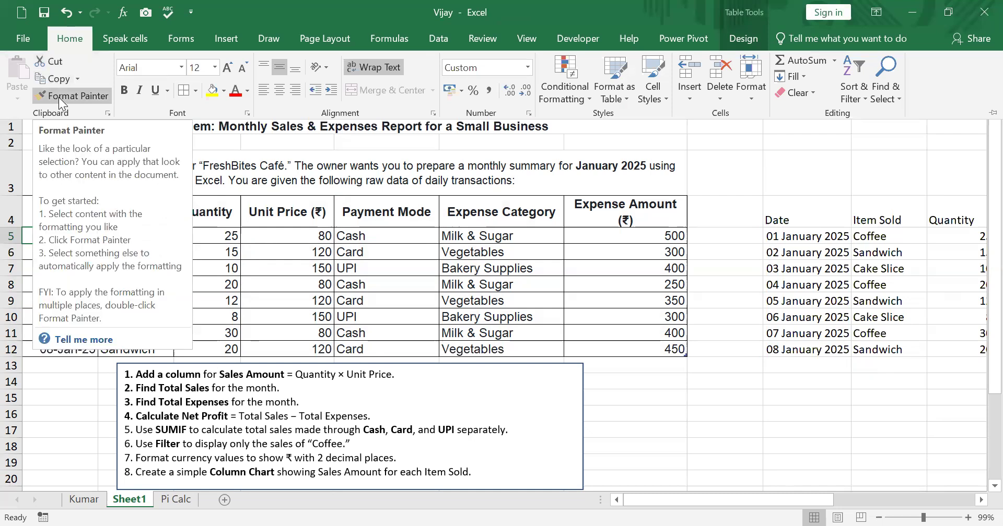
click(58, 97)
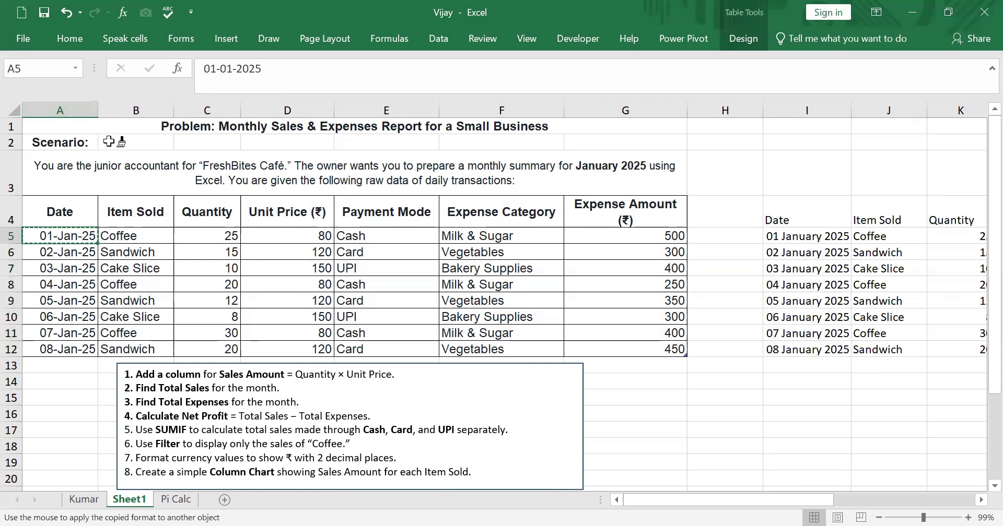
drag(804, 235, 817, 345)
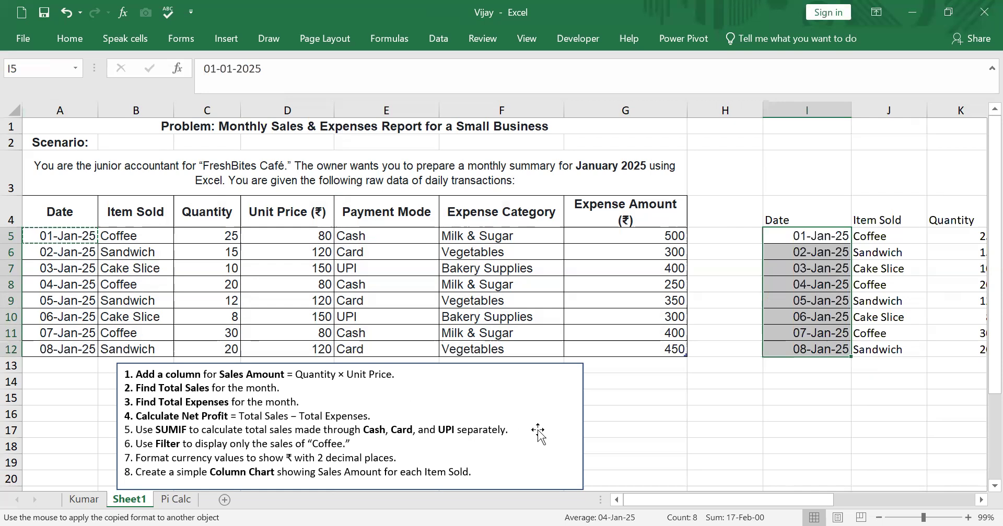
click(734, 448)
Make the pasted table's headers from Date through Expense Category (I4:N4) bold
drag(770, 496, 865, 471)
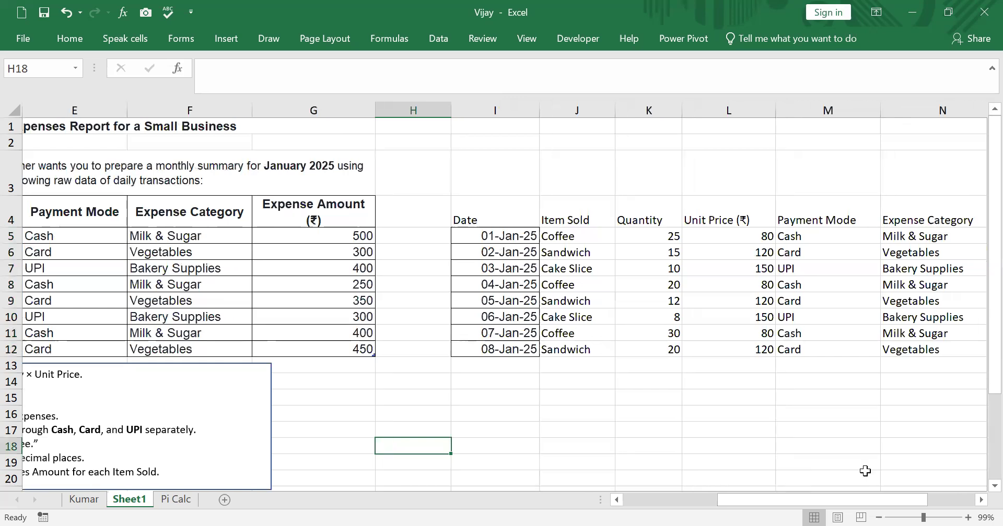
drag(678, 220, 945, 217)
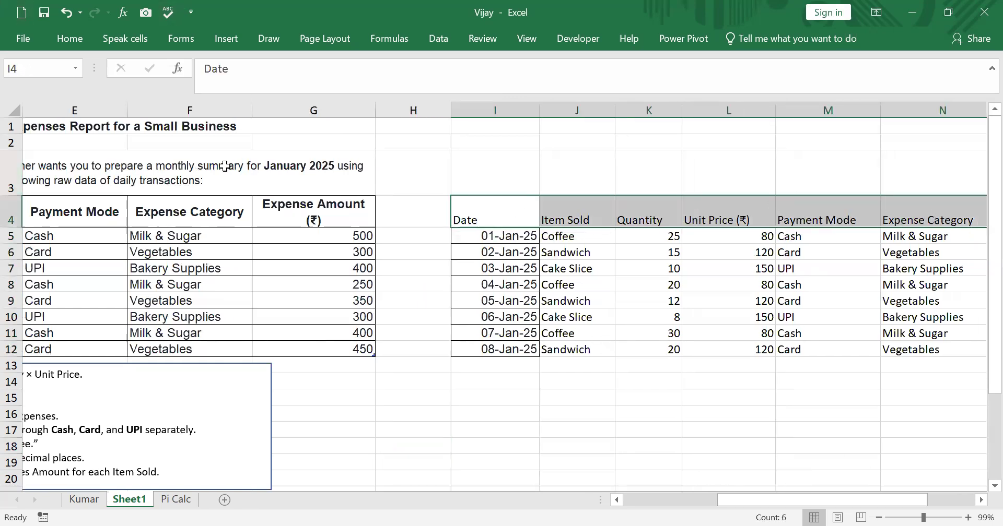
click(78, 38)
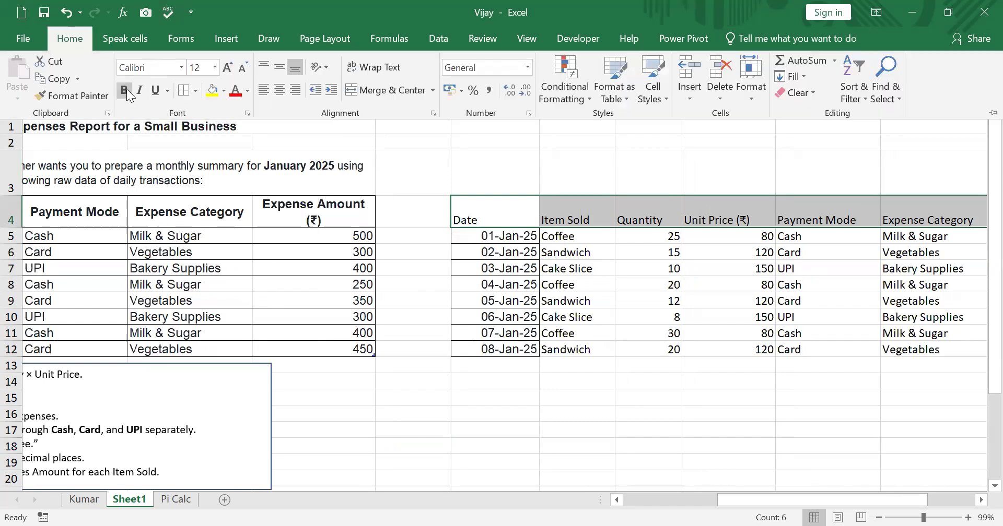
click(127, 89)
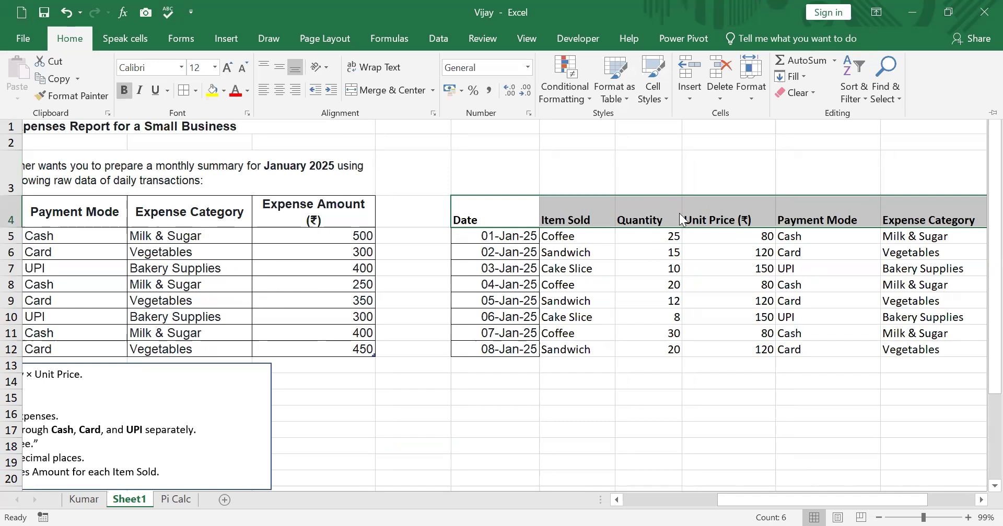
Split the Payment Mode header in M4 onto two lines, with Mode on the second line
click(828, 218)
double_click(830, 217)
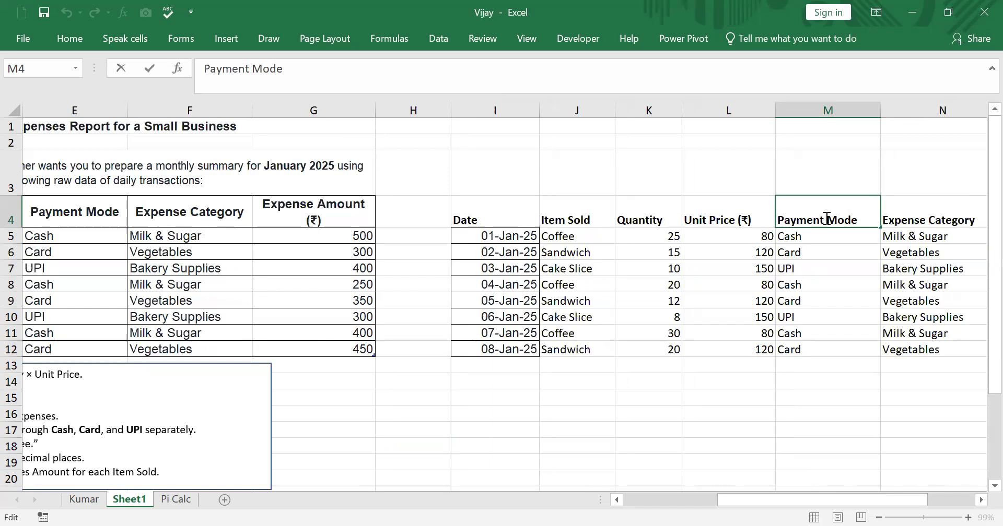
key(BackSpace)
key(alt+Return)
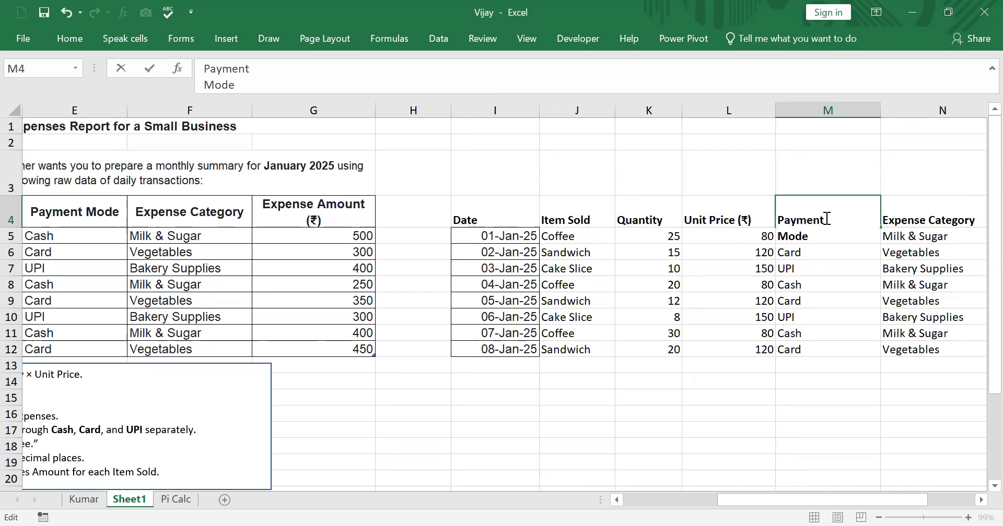
click(818, 425)
Split the Expense Category header in N4 and the Expense Amount (₹) header in O4 onto two lines, breaking each after Expense
click(923, 215)
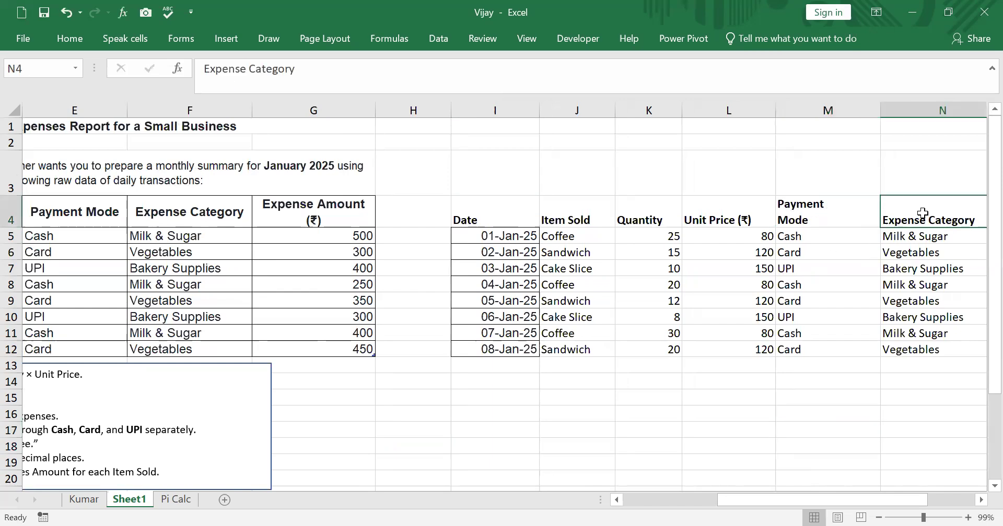
click(982, 499)
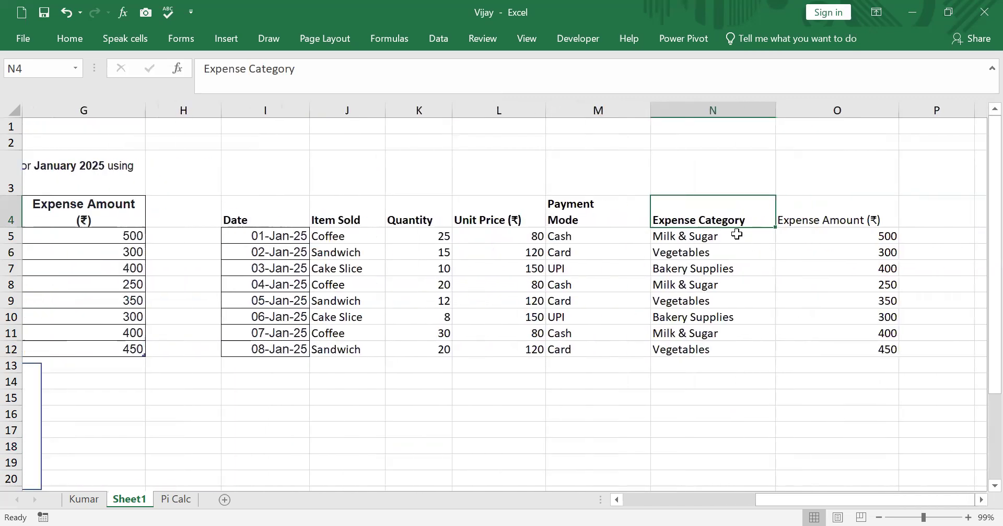
double_click(703, 225)
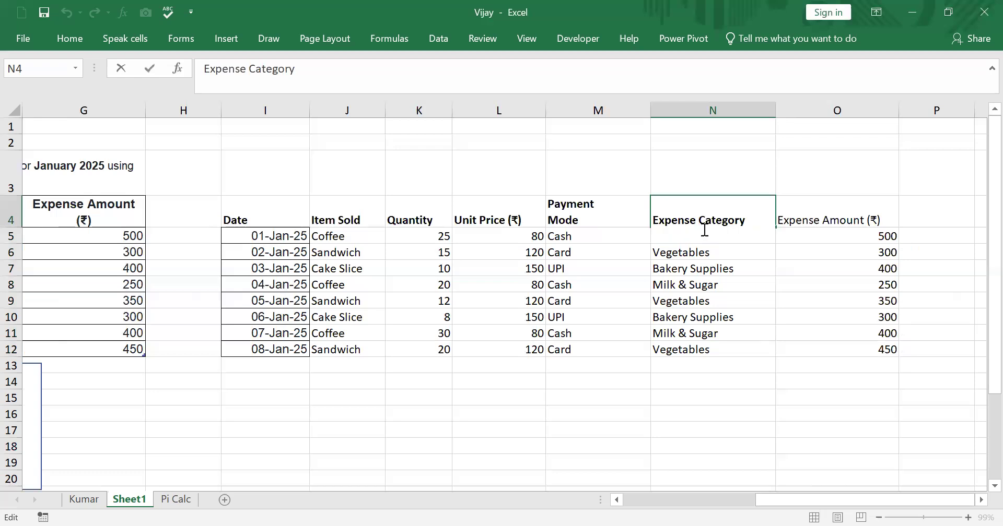
key(alt+Return)
click(799, 301)
double_click(821, 219)
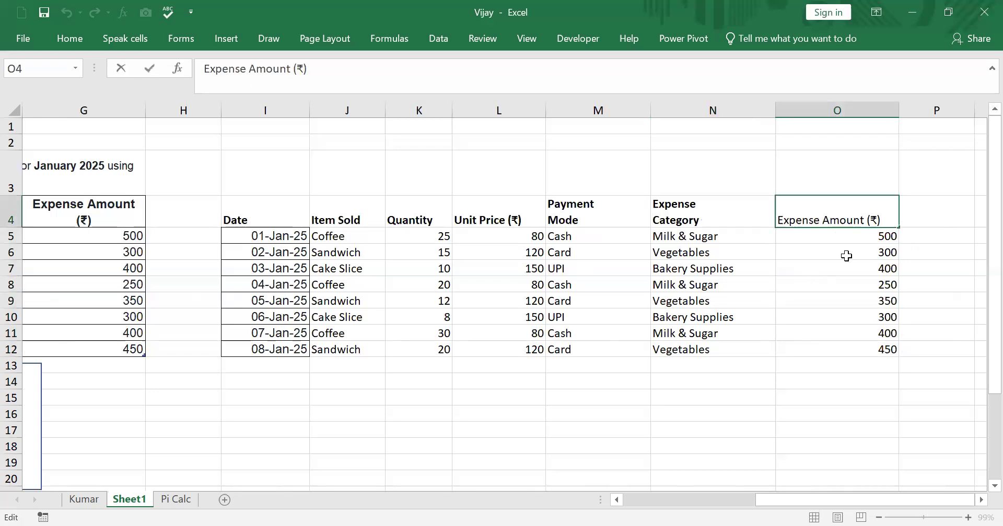
key(alt+Return)
click(848, 380)
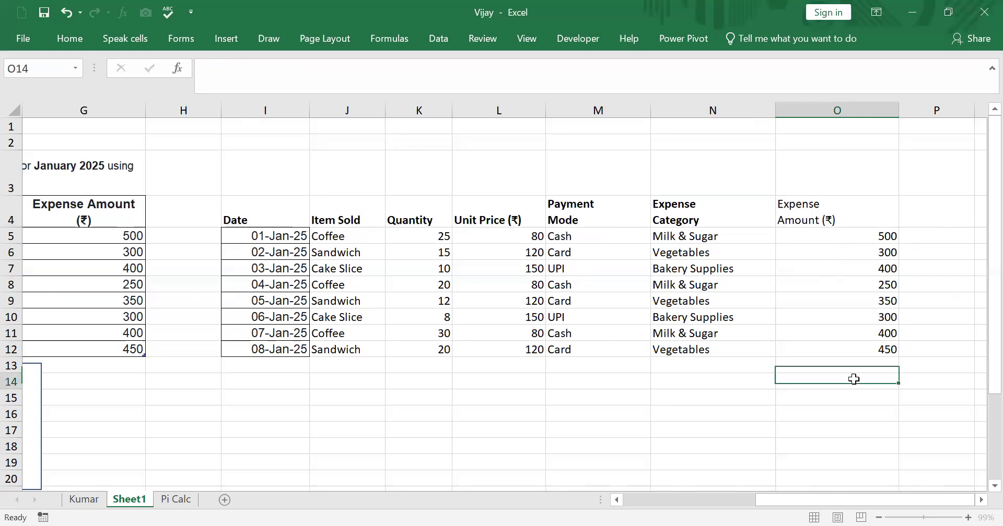
Make the Expense Amount (₹) header in O4 bold
click(797, 202)
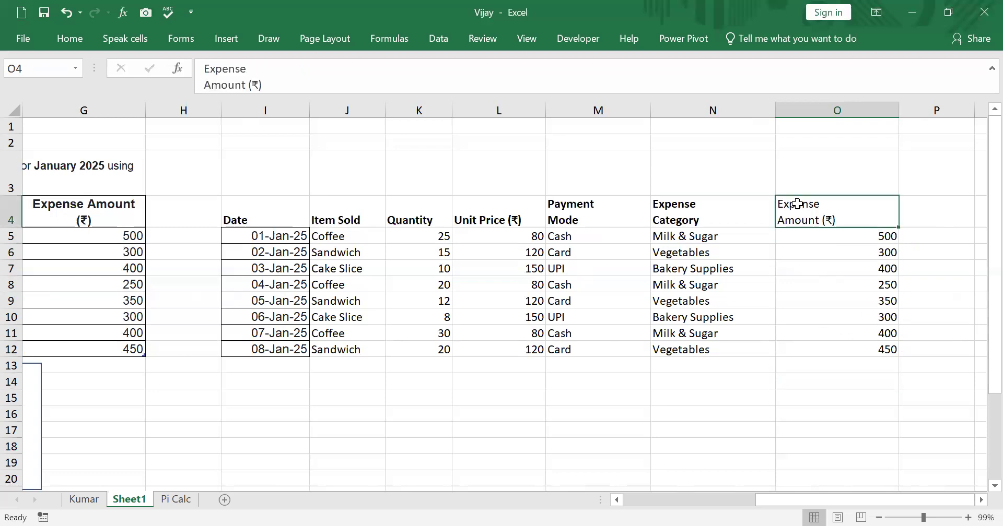
click(68, 40)
click(124, 90)
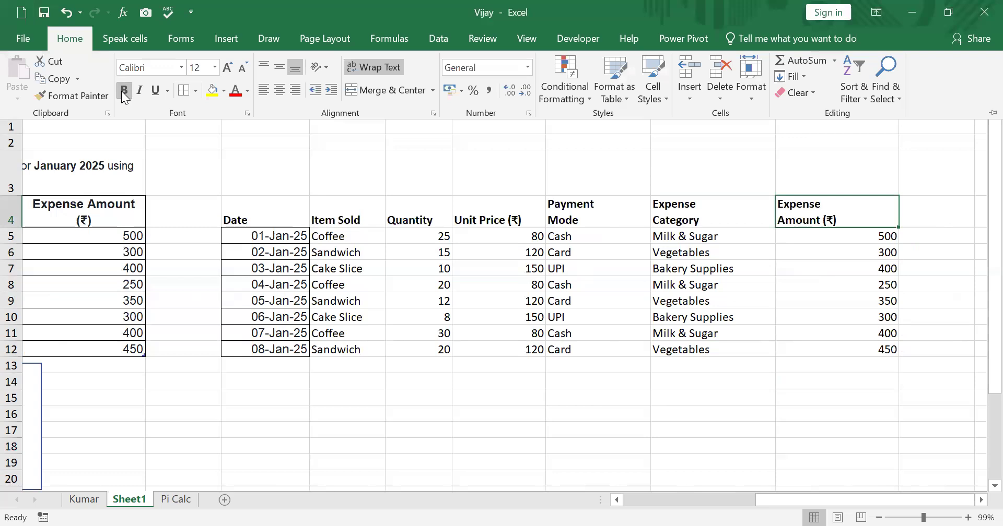
Autofit the widths of columns J through O to the contents of the copied table
click(817, 320)
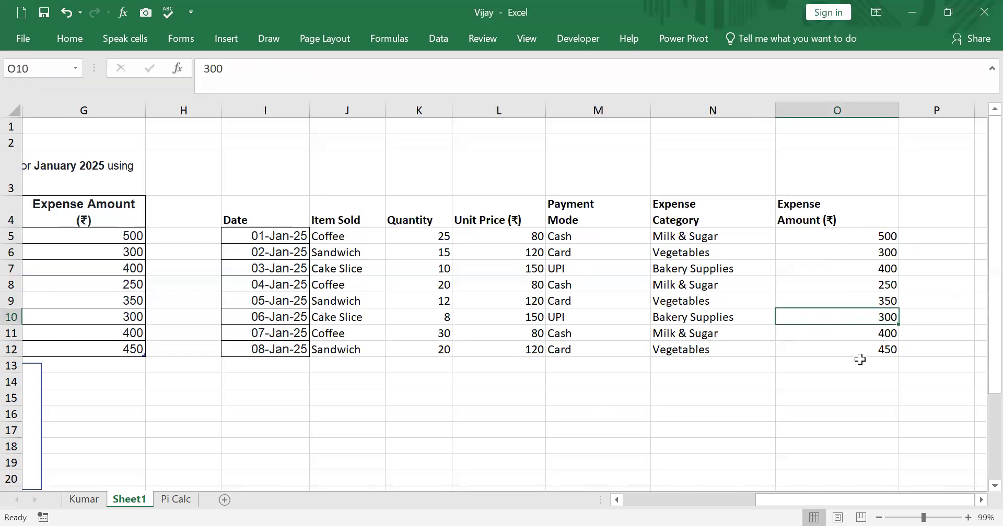
double_click(899, 108)
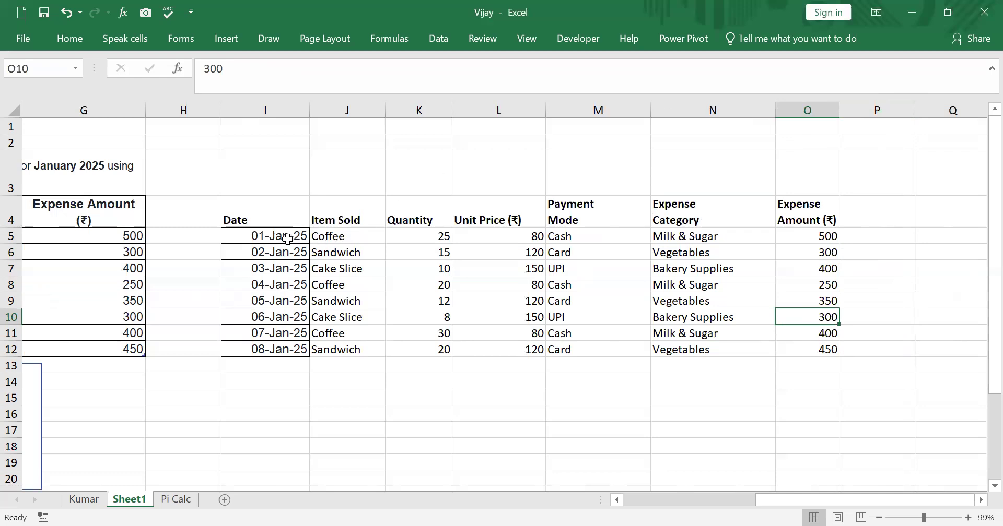
drag(255, 213, 798, 320)
click(877, 300)
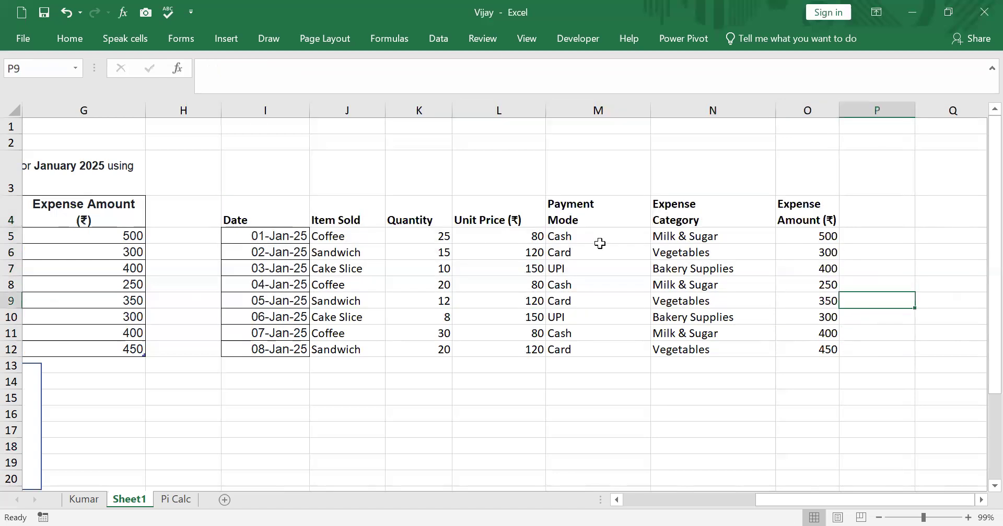
click(281, 214)
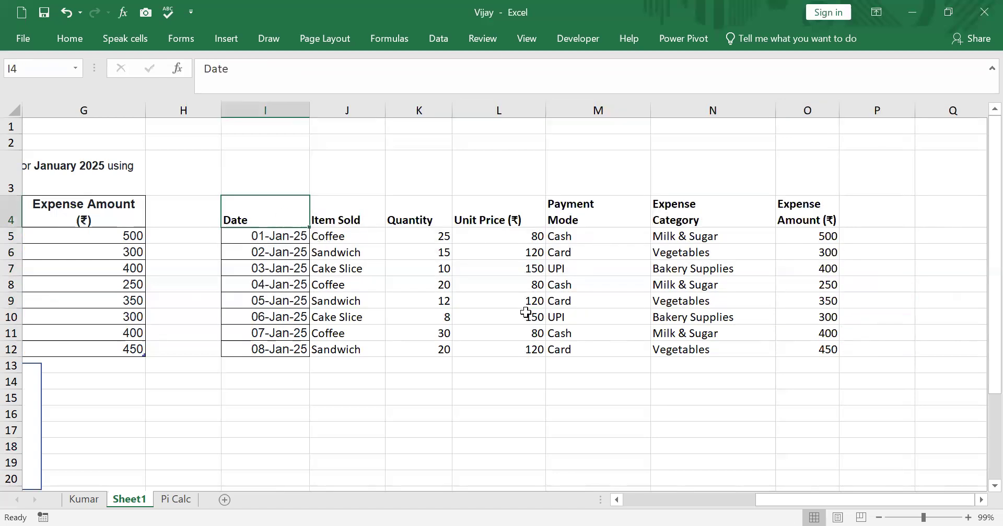
click(437, 271)
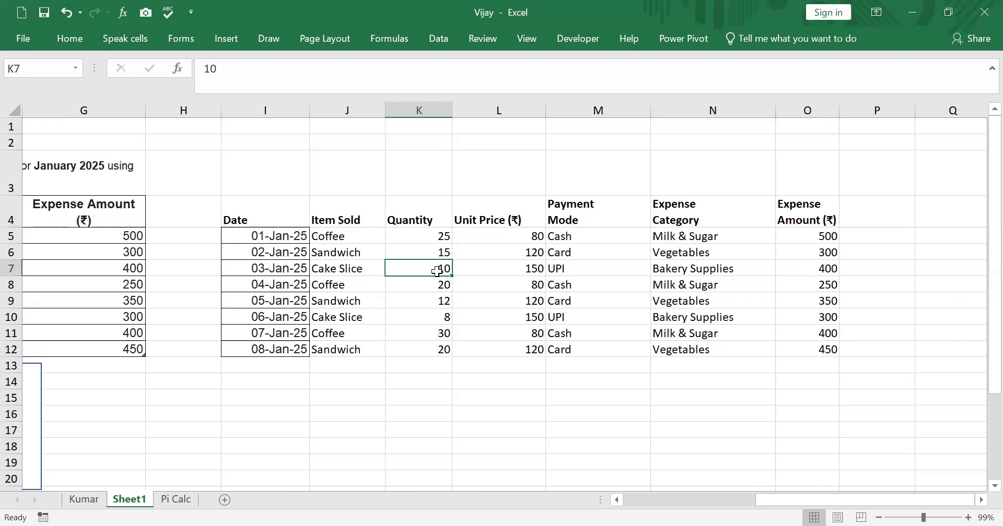
key(ctrl+a)
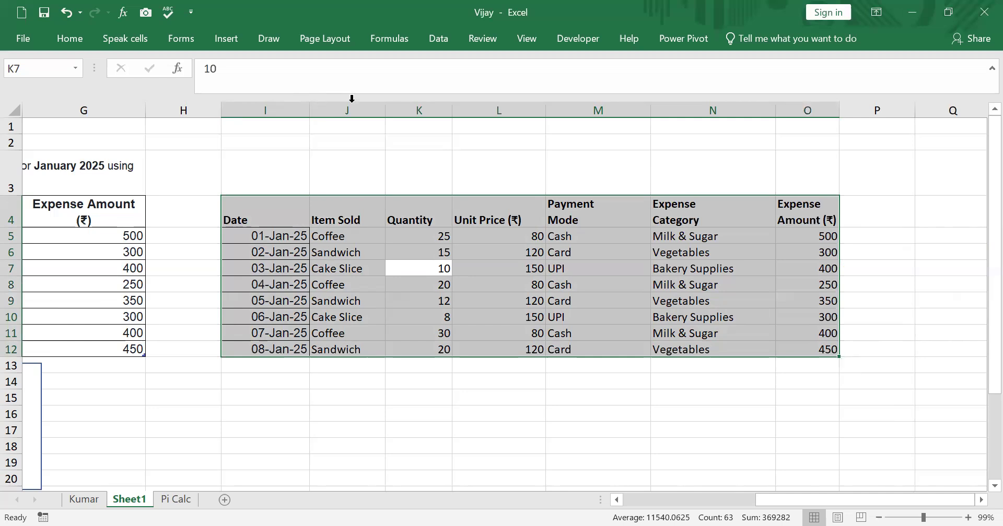
double_click(385, 114)
double_click(432, 114)
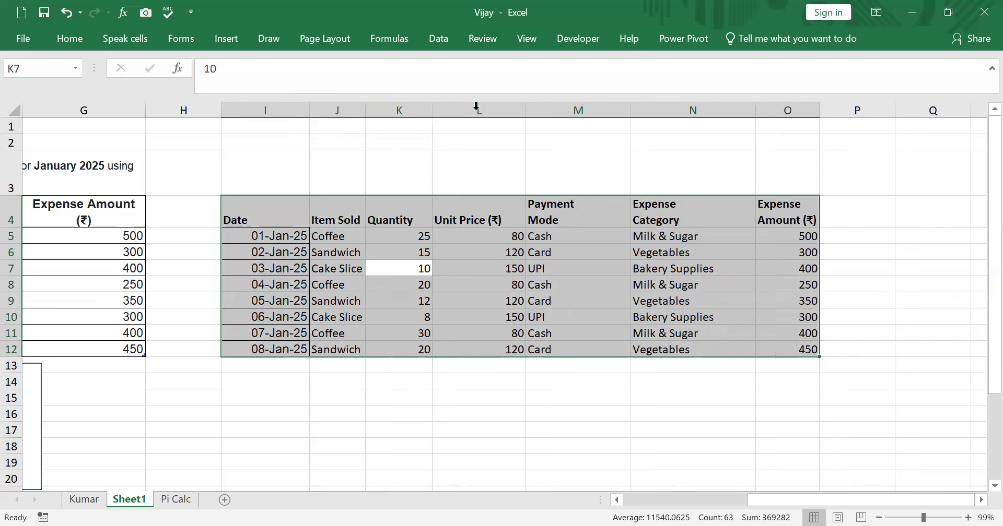
double_click(510, 111)
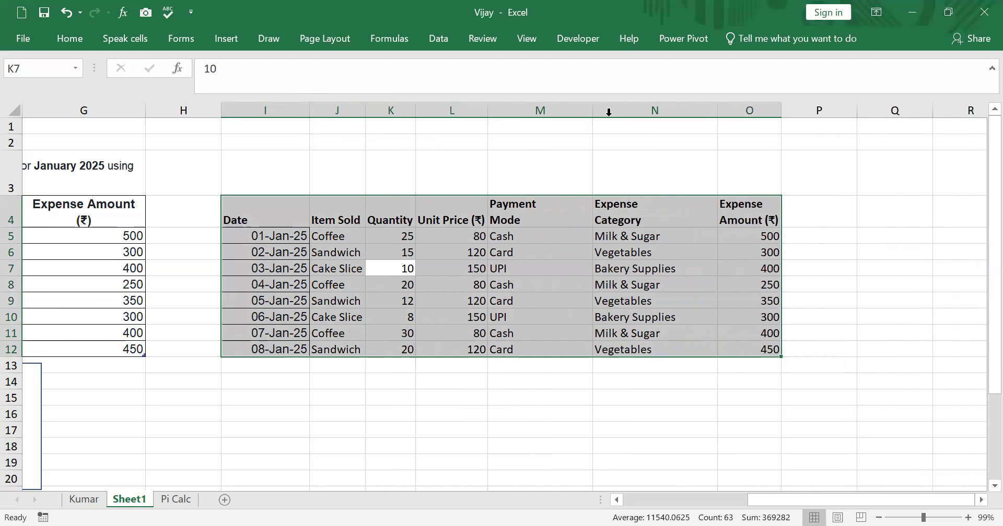
double_click(592, 108)
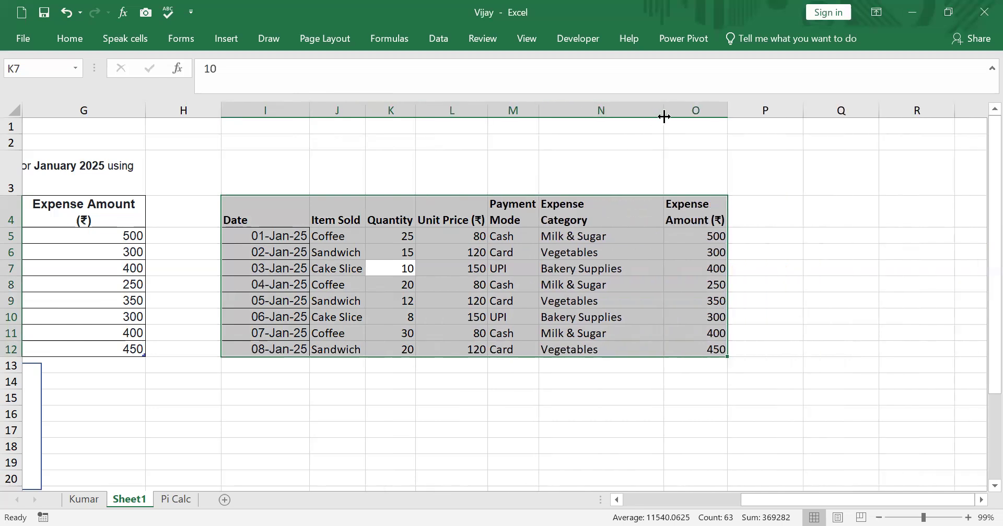
double_click(664, 115)
click(896, 231)
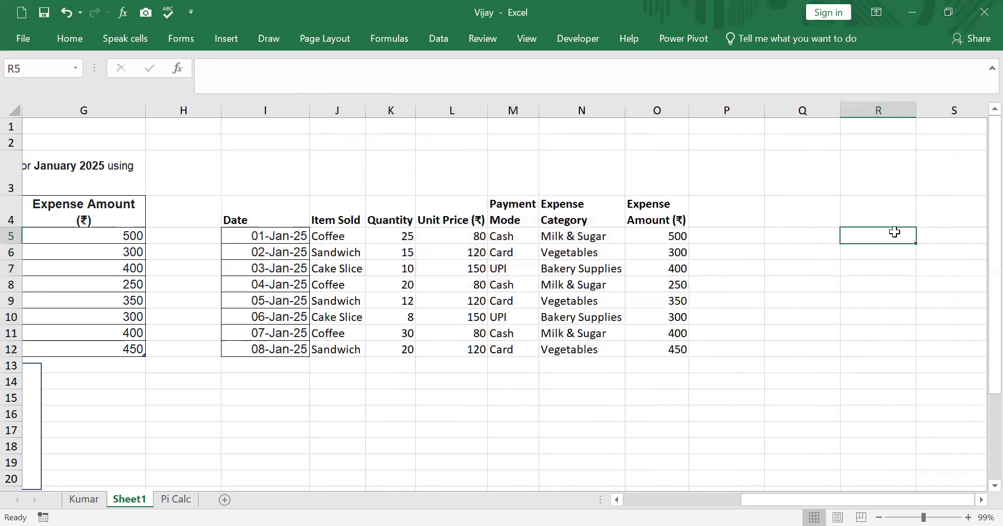
Apply All Borders to the whole copied table, I4:O12
drag(290, 205, 665, 349)
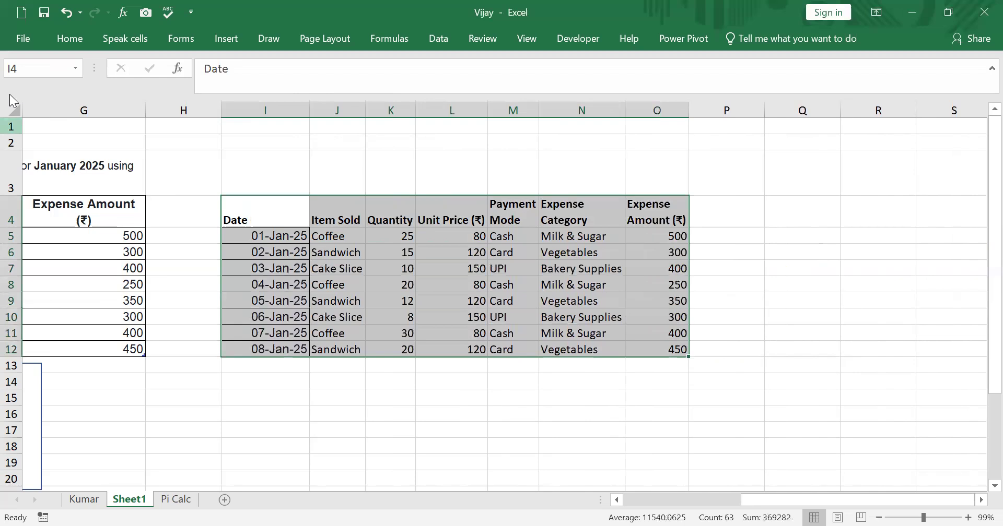
click(70, 39)
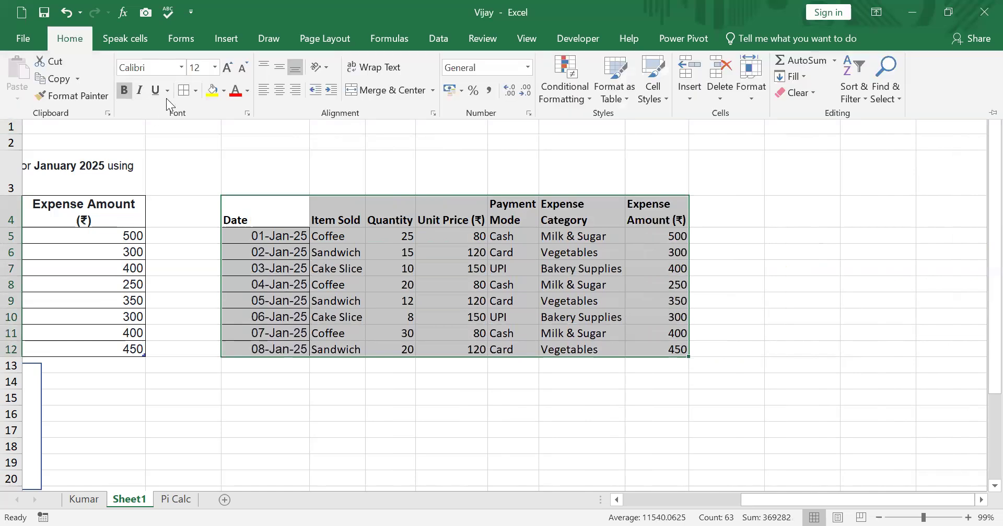
click(194, 91)
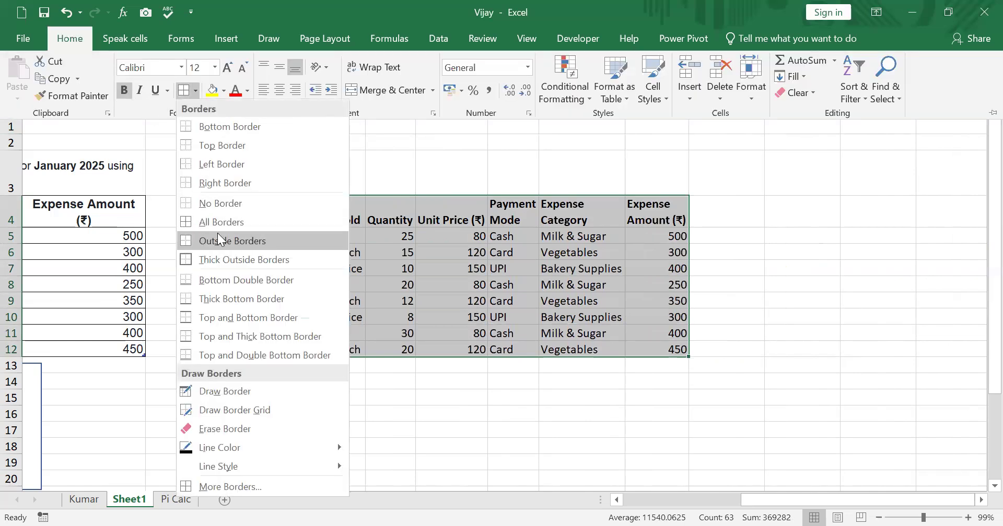
click(218, 225)
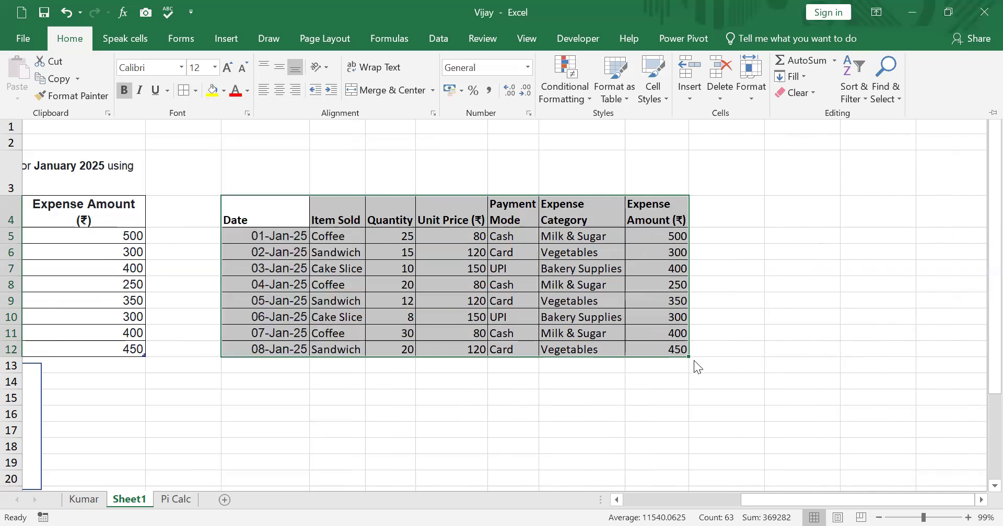
click(715, 347)
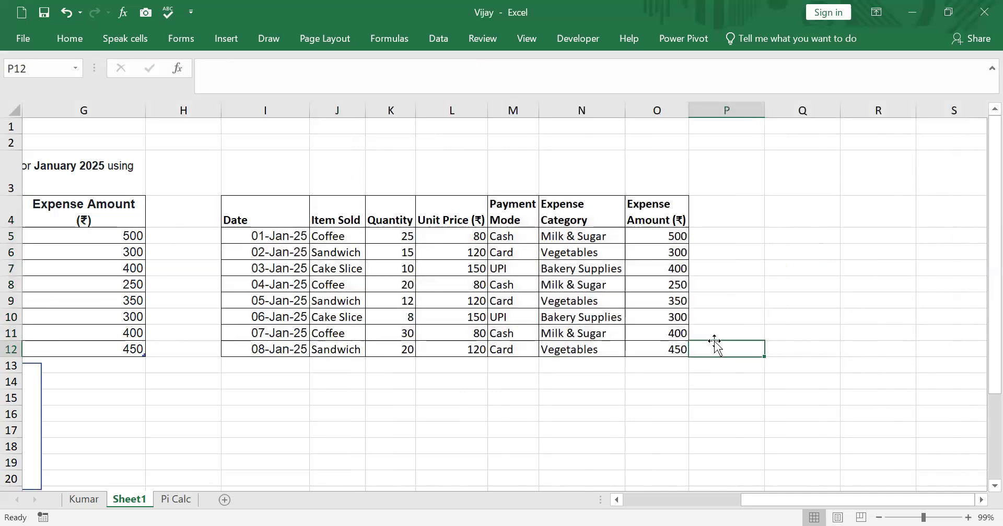
Add the header "Sales amount" in P4, directly beside the copied table's Expense Amount column
drag(768, 503, 631, 505)
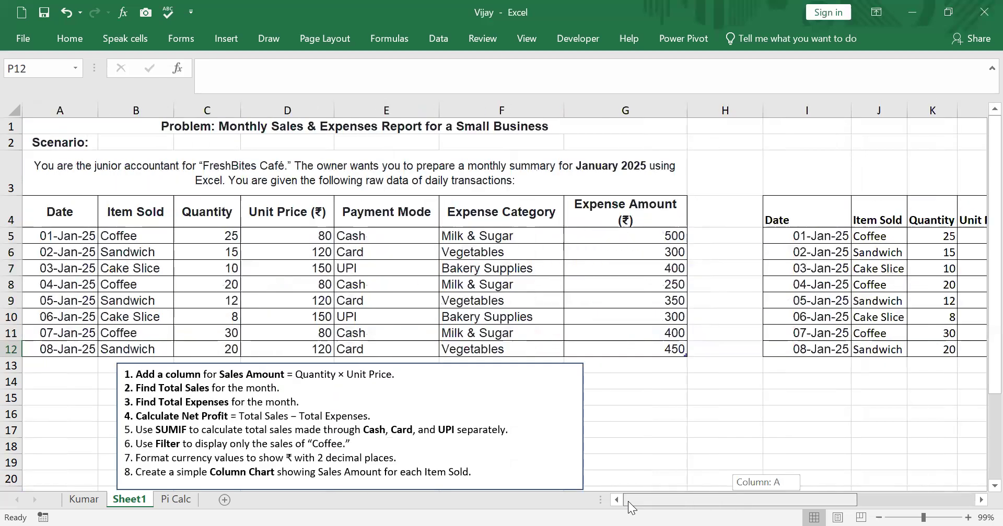
drag(628, 501, 788, 501)
click(720, 214)
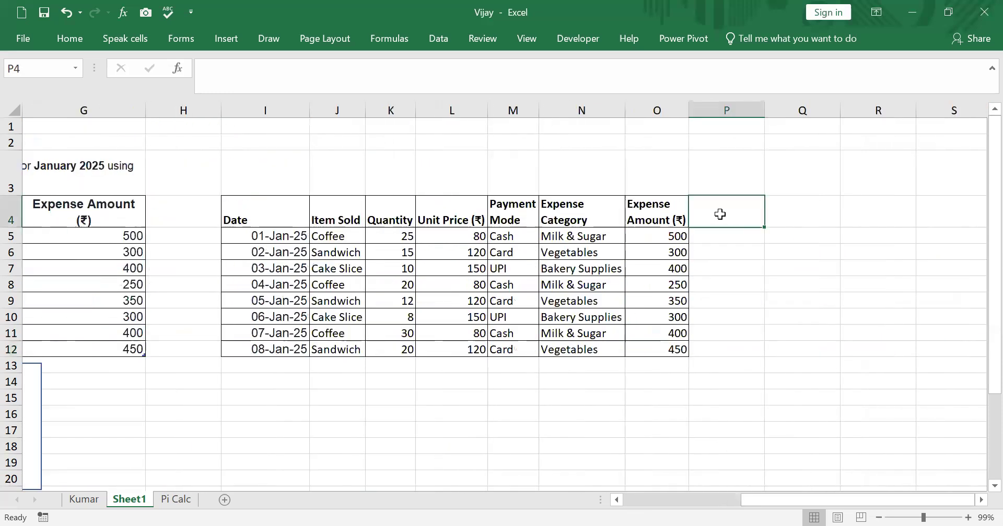
text(Sales amount)
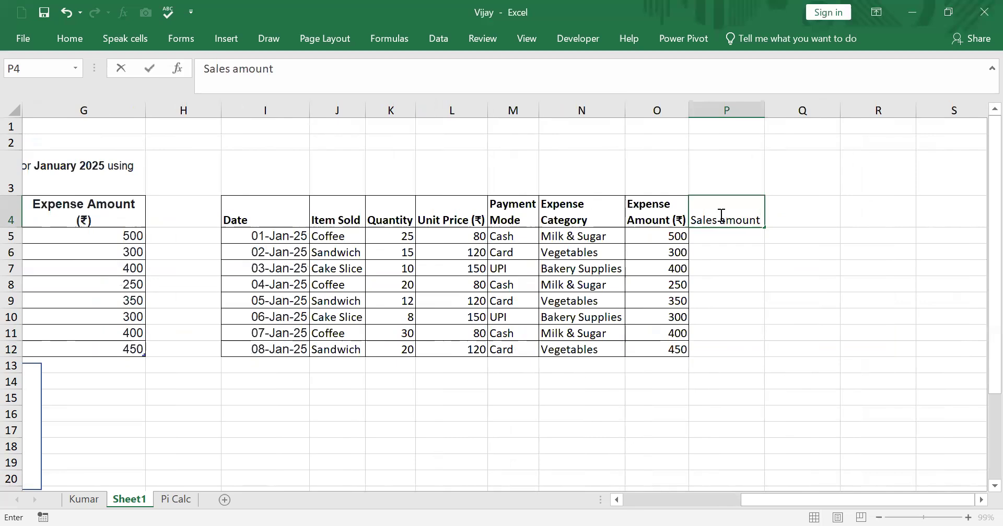
click(793, 281)
Calculate the first sales amount in P5 as Quantity times Unit Price with =K5*L5
click(713, 234)
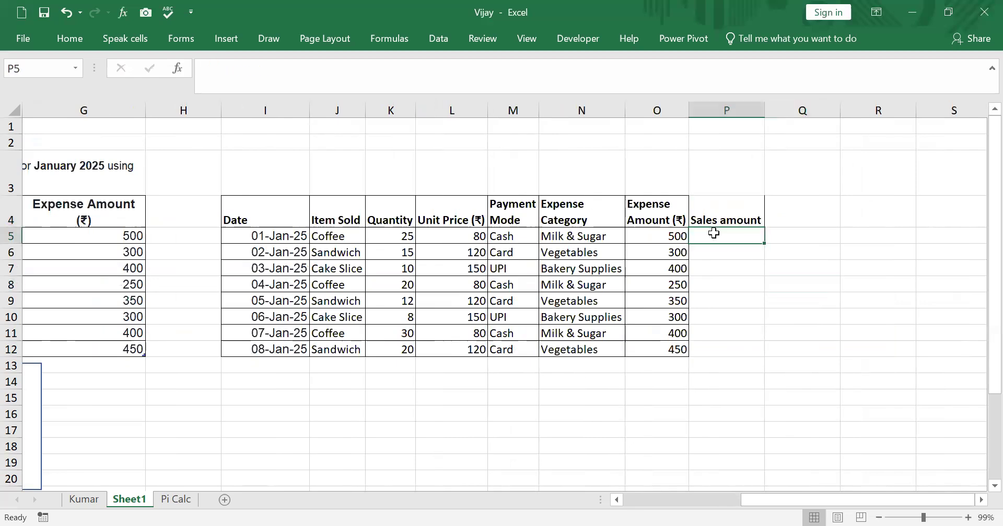
text(=)
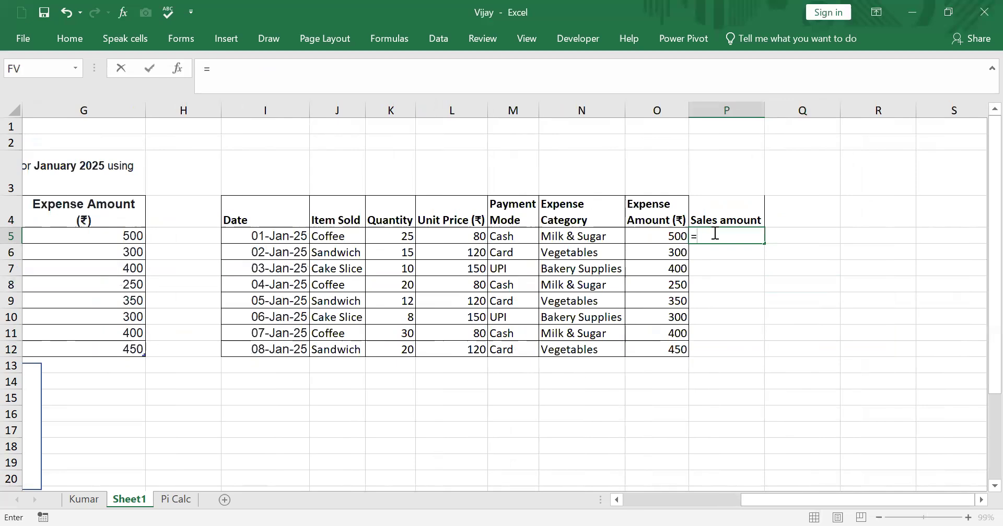
click(385, 232)
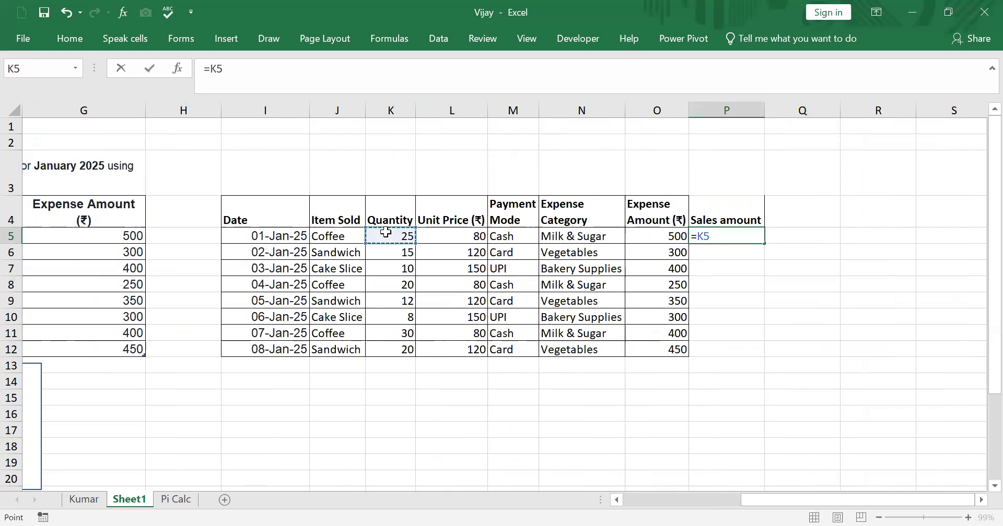
text(*)
click(457, 236)
key(Return)
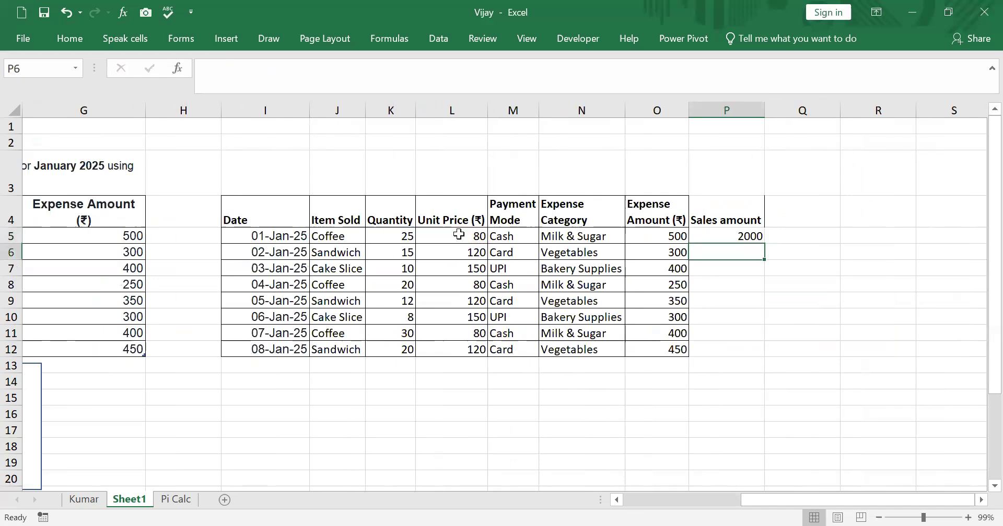
Fill the sales amount formula from P5 down through P12
click(725, 237)
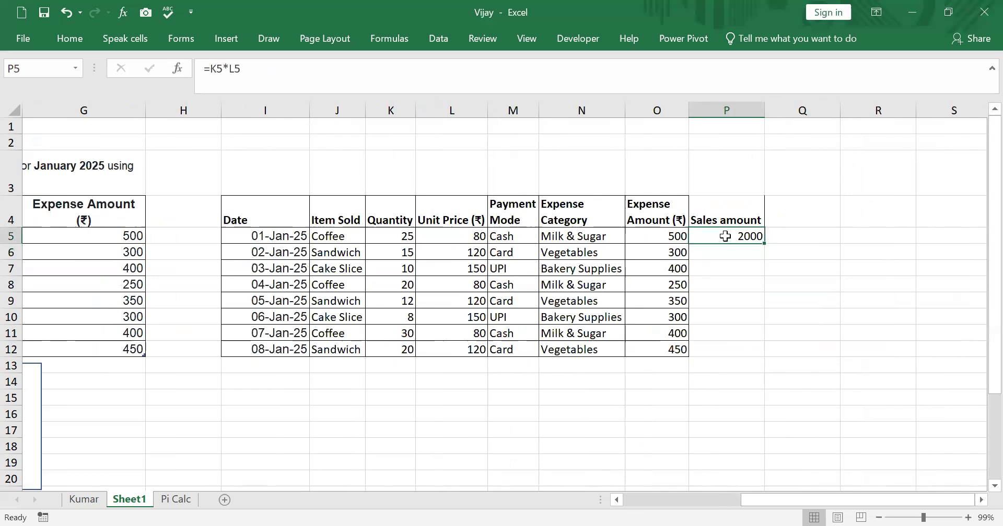
double_click(763, 244)
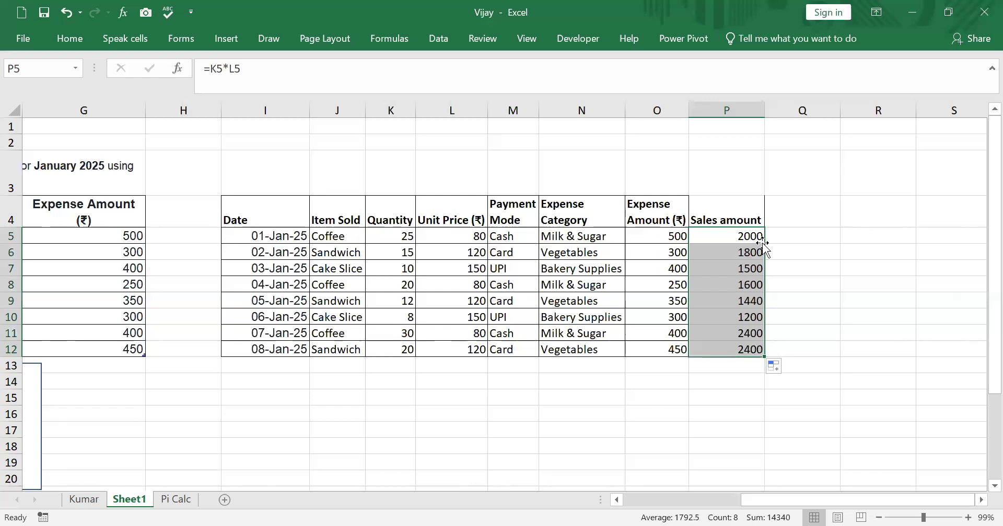
click(793, 215)
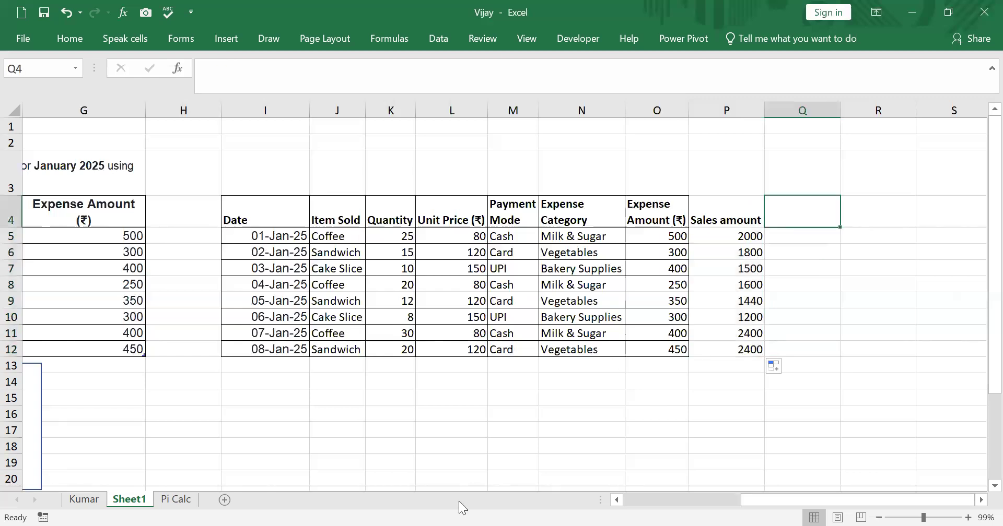
Move the task list text box from under the original table to below the copied table, starting near I15
drag(766, 500, 648, 500)
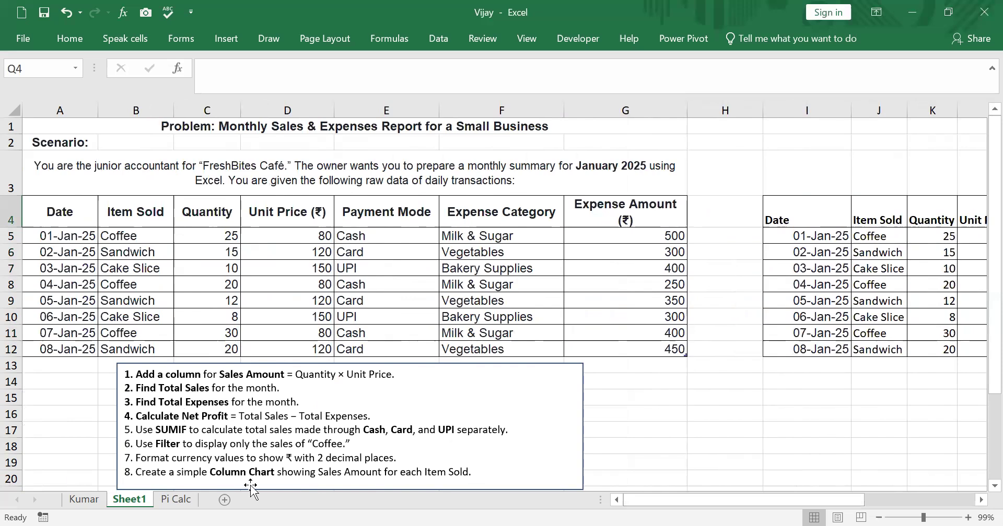
mouse_move(124, 371)
mouse_down()
mouse_move(324, 427)
mouse_move(511, 396)
mouse_move(746, 386)
mouse_move(765, 408)
mouse_up()
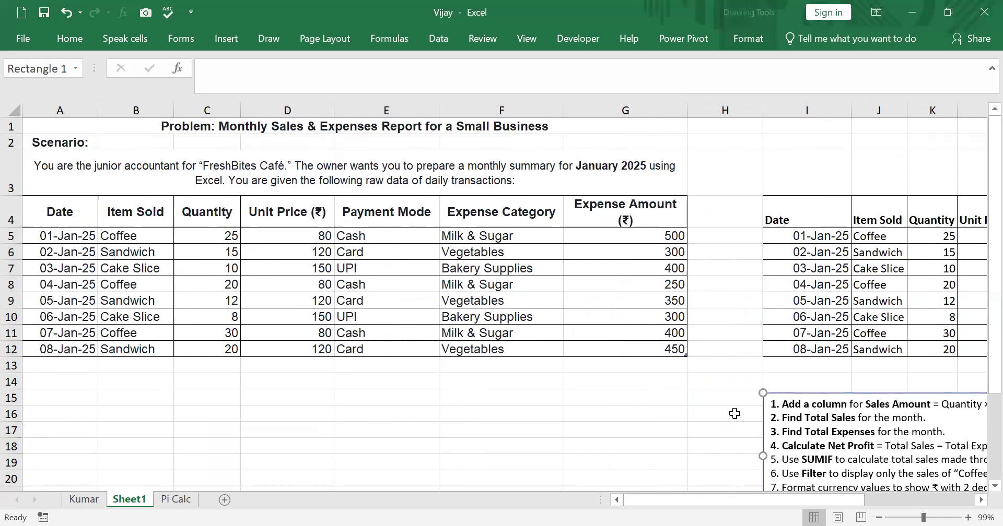
drag(848, 506, 963, 500)
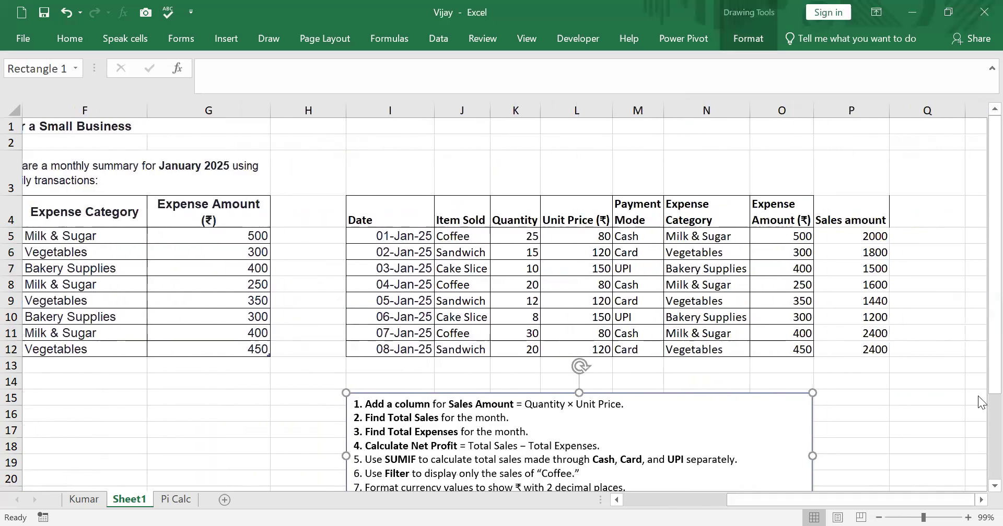
Move the task list text box down to start near row 17 and enter the label "Total Sales" in O13
mouse_move(982, 347)
mouse_down()
mouse_move(980, 396)
mouse_move(980, 366)
mouse_up()
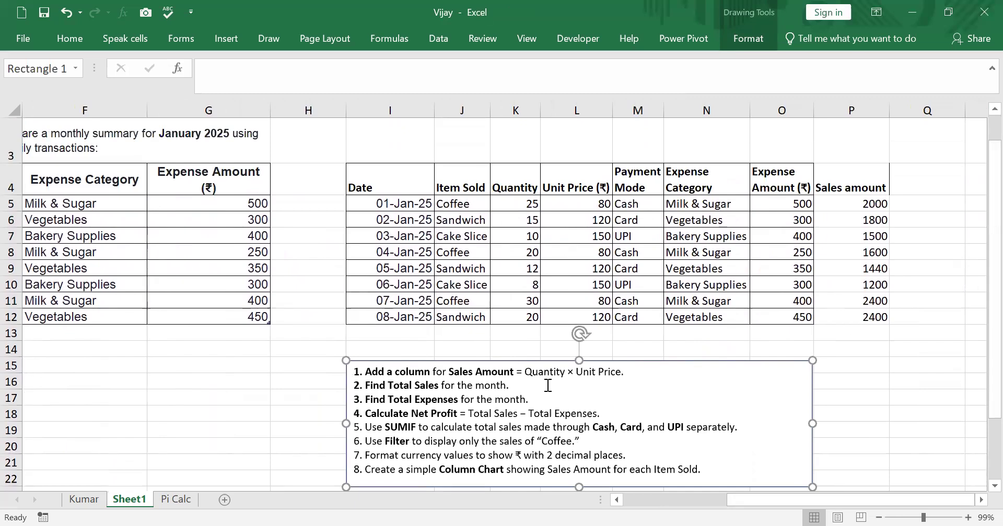
drag(773, 384, 804, 430)
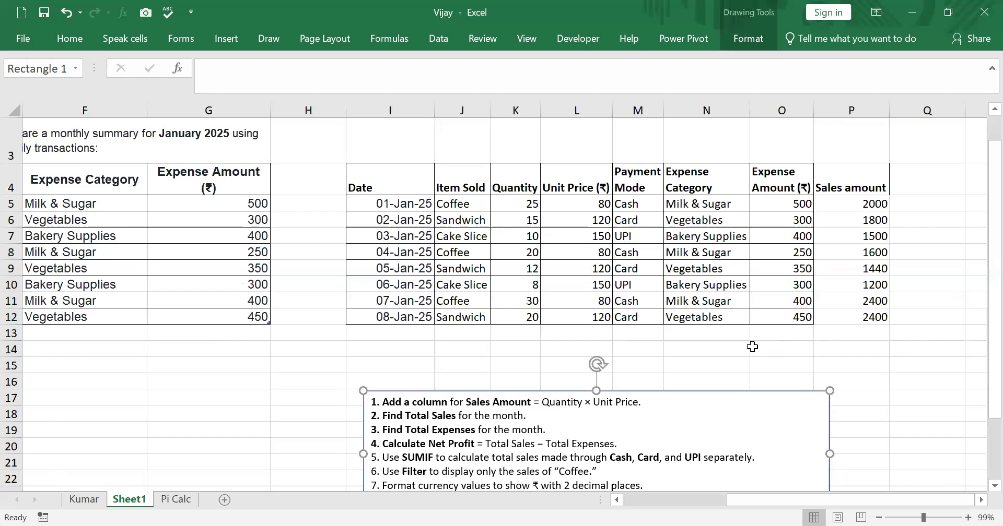
click(770, 340)
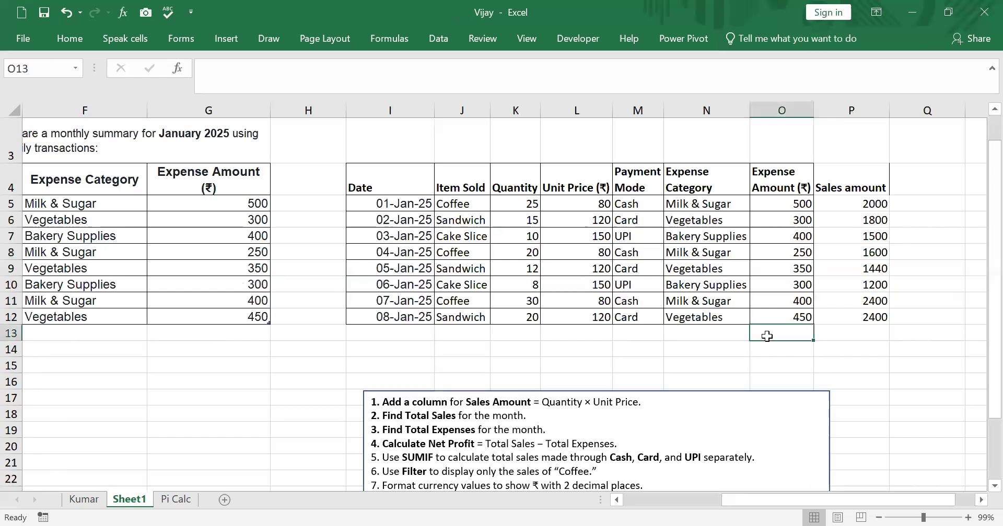
text(Total Sales)
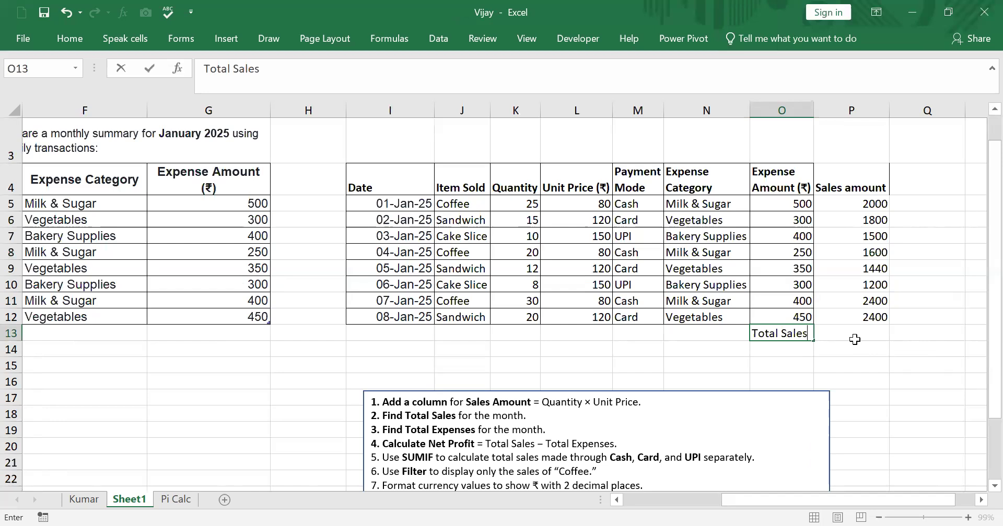
click(854, 340)
text(=)
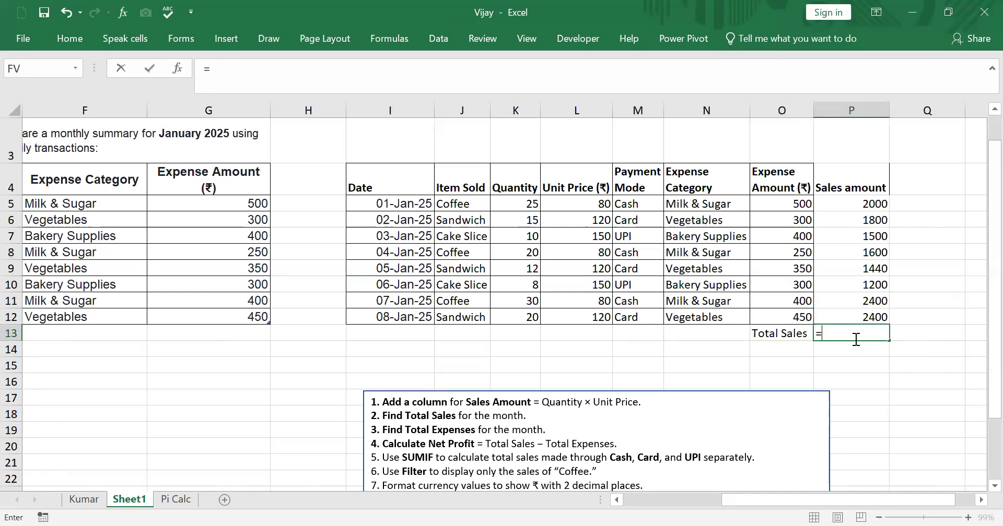
text(sum)
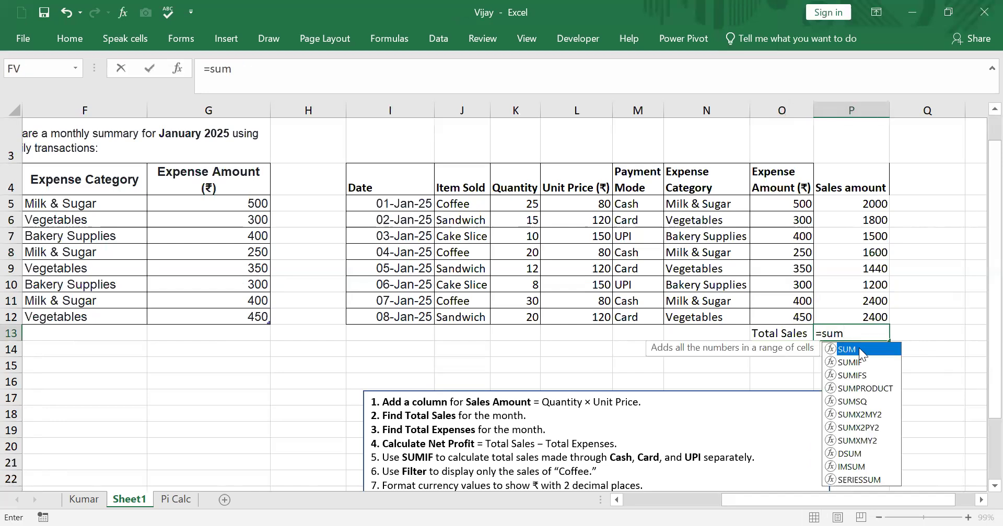
click(872, 205)
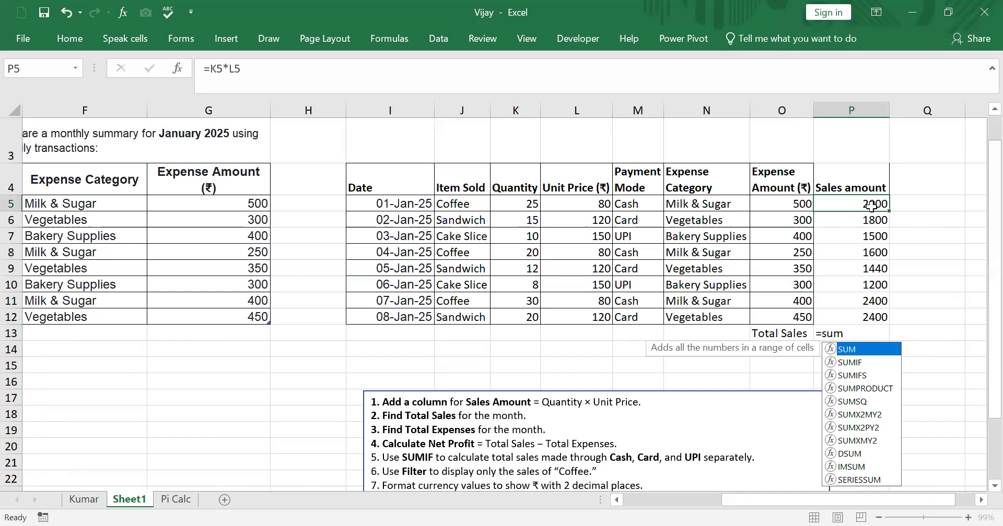
Calculate total sales in P13 with a SUM of the Sales amount values, P5:P12
click(871, 334)
text(=)
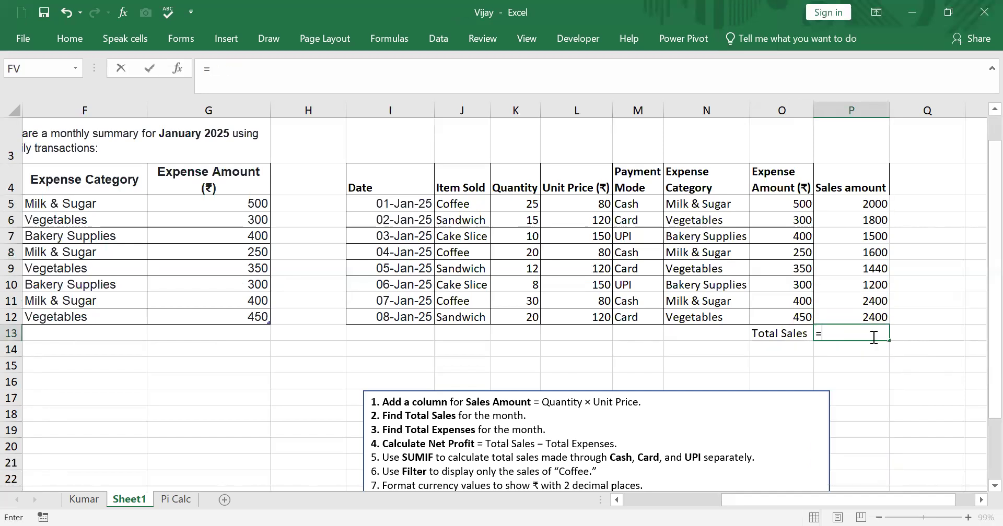
text(sum()
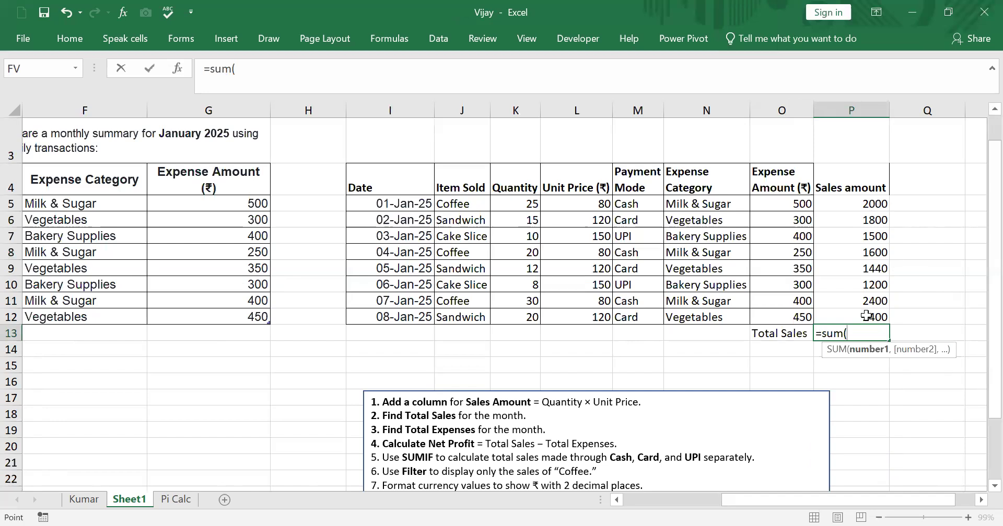
drag(873, 204, 874, 317)
text())
key(Return)
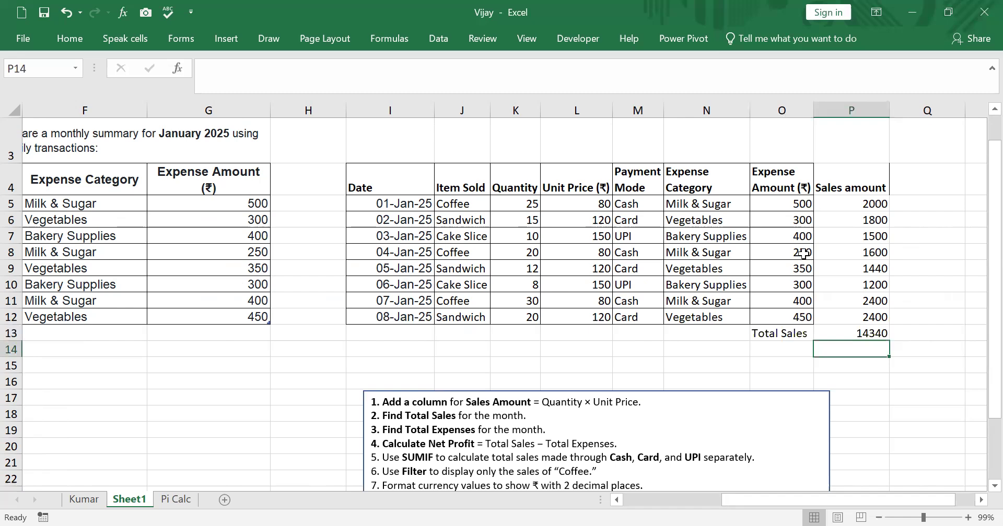
Enter the label "Total Expenses" in O14, directly under Total Sales
click(791, 357)
text(T)
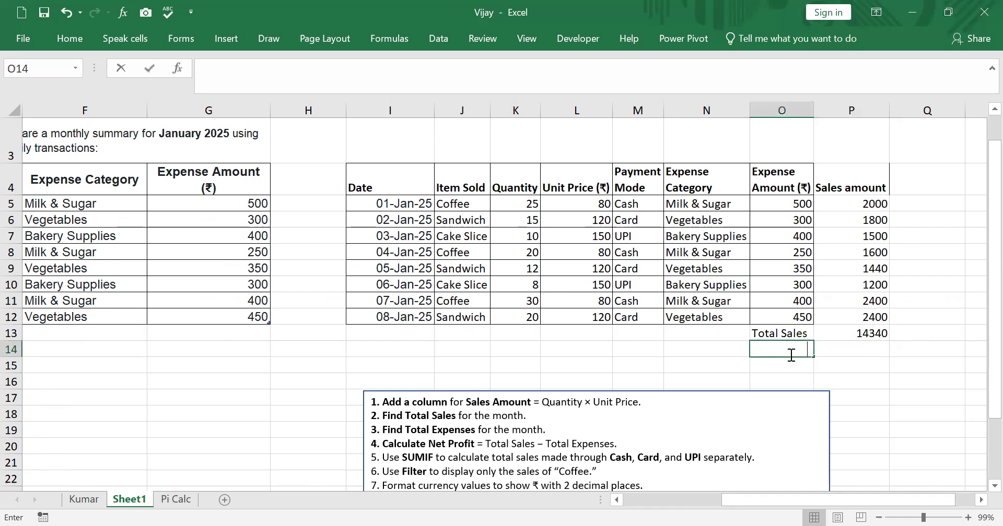
text(otal Expenses)
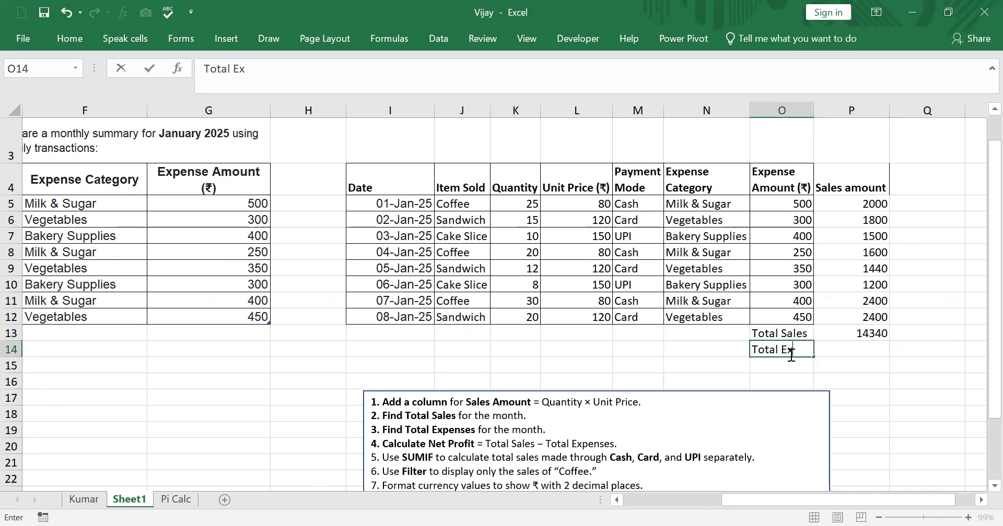
click(880, 377)
Calculate total expenses in P14 with a SUM of the Expense Amount values, O5:O12
click(858, 351)
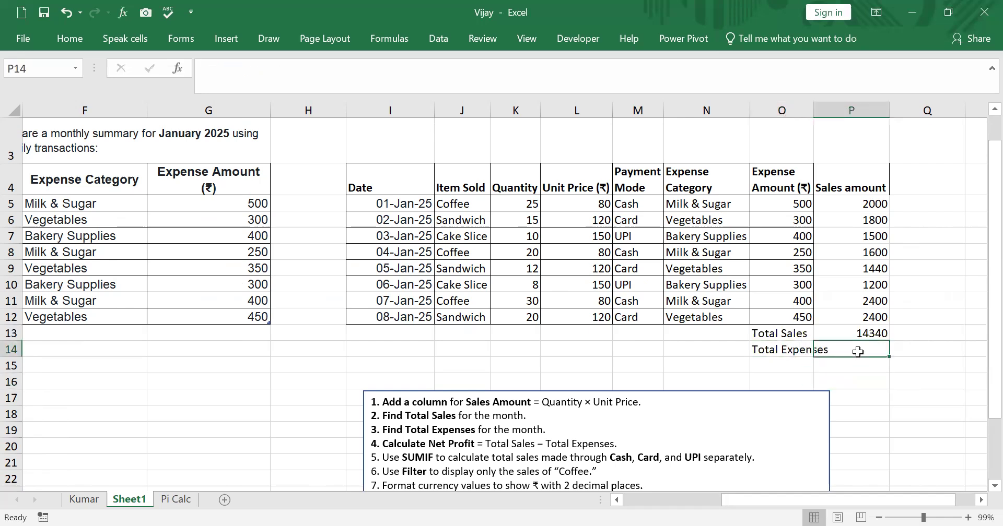
text(=)
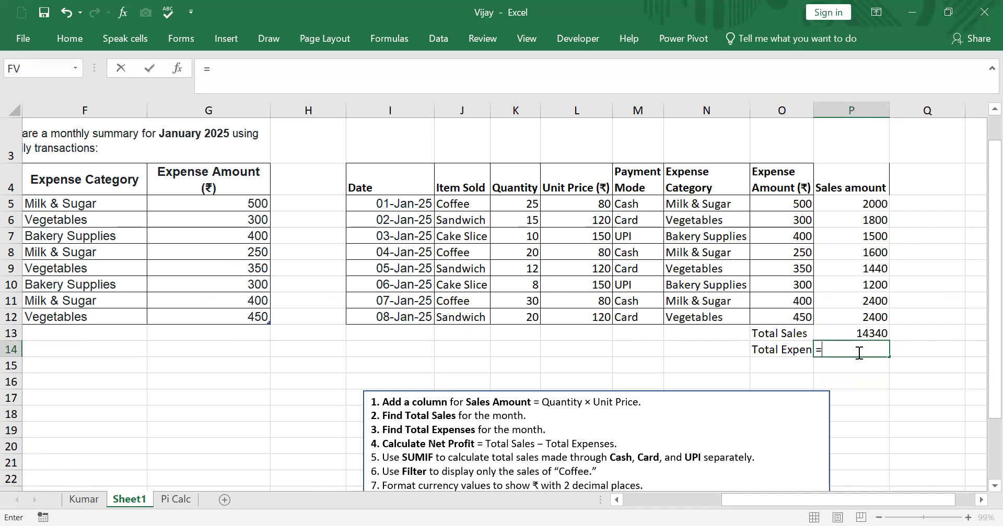
text(sum()
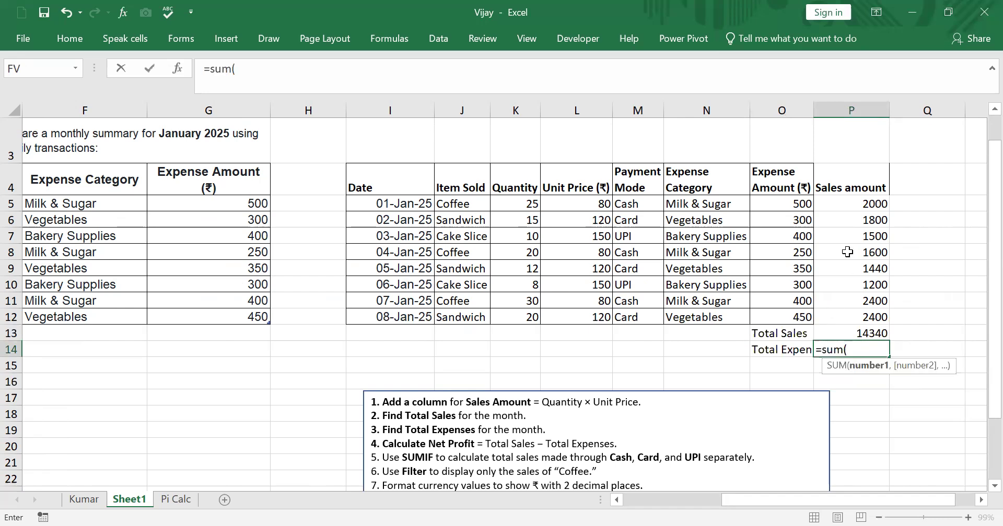
click(782, 205)
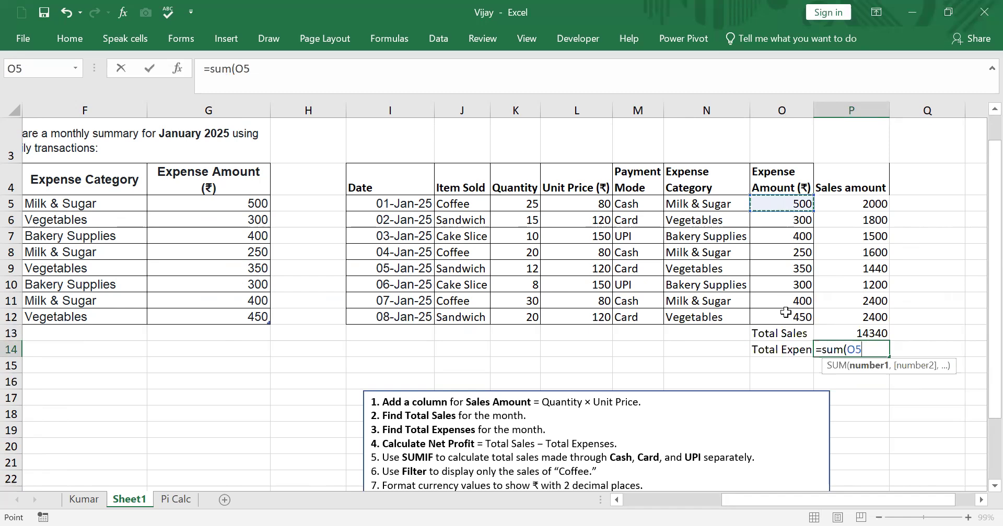
shift+click(785, 312)
key(Return)
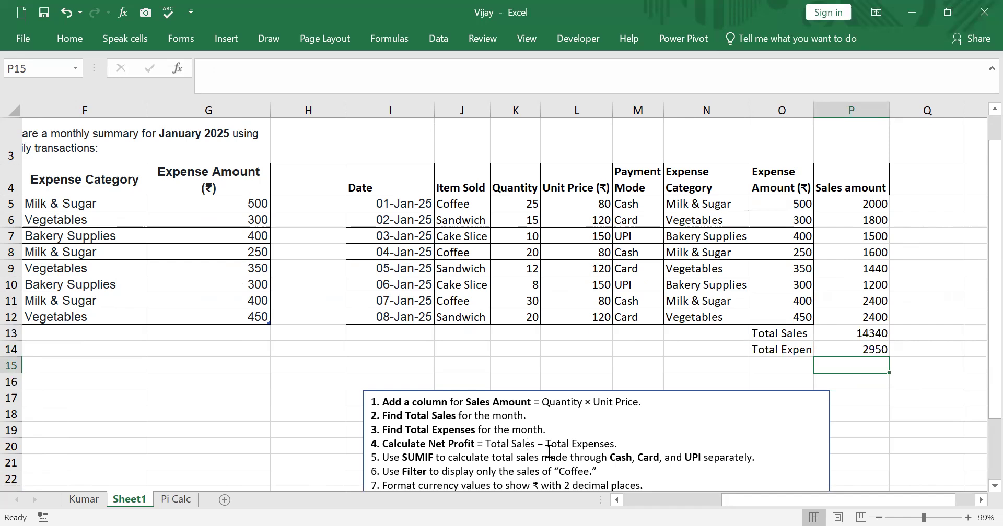
Label O15 "Profit" and calculate it in P15 as total sales minus total expenses with =P13-P14
click(783, 368)
text(P)
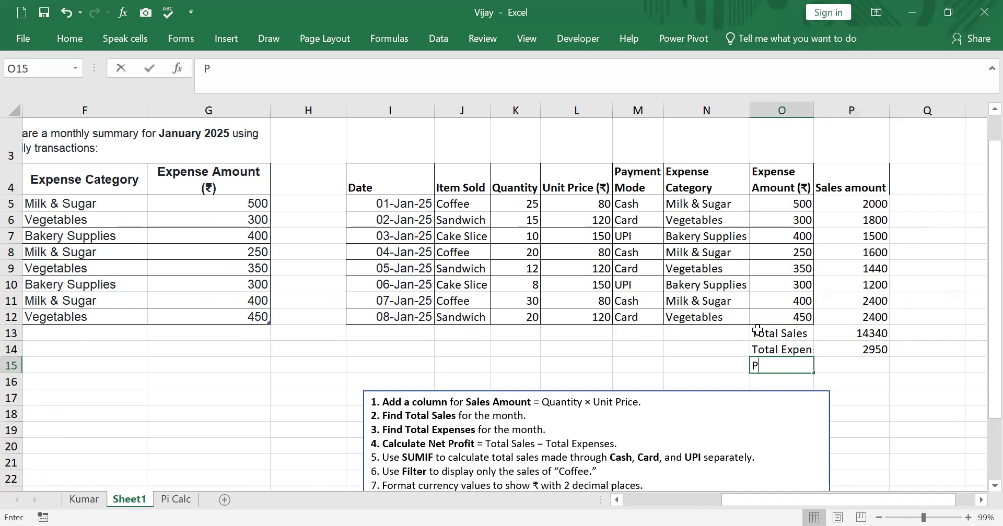
text(rofit)
click(845, 368)
text(=)
click(850, 333)
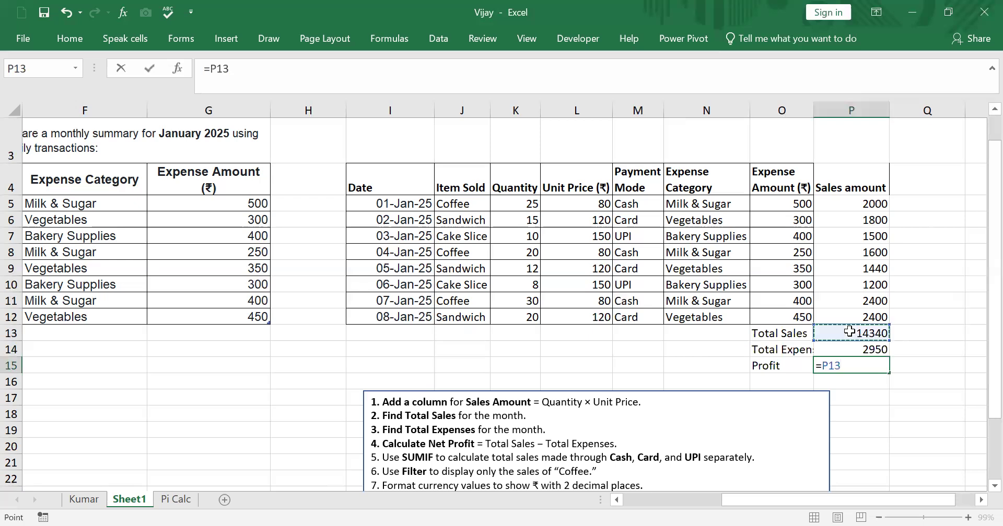
text(-)
click(856, 351)
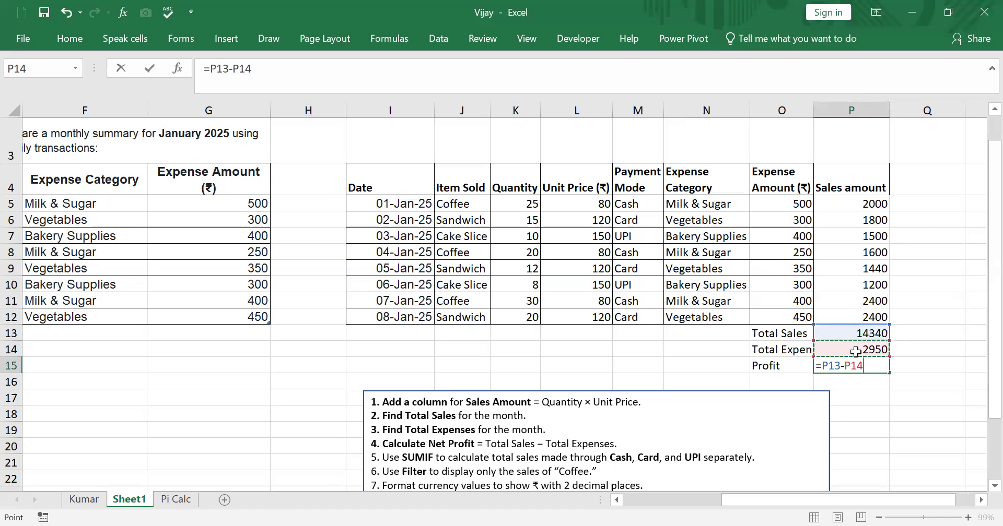
key(Return)
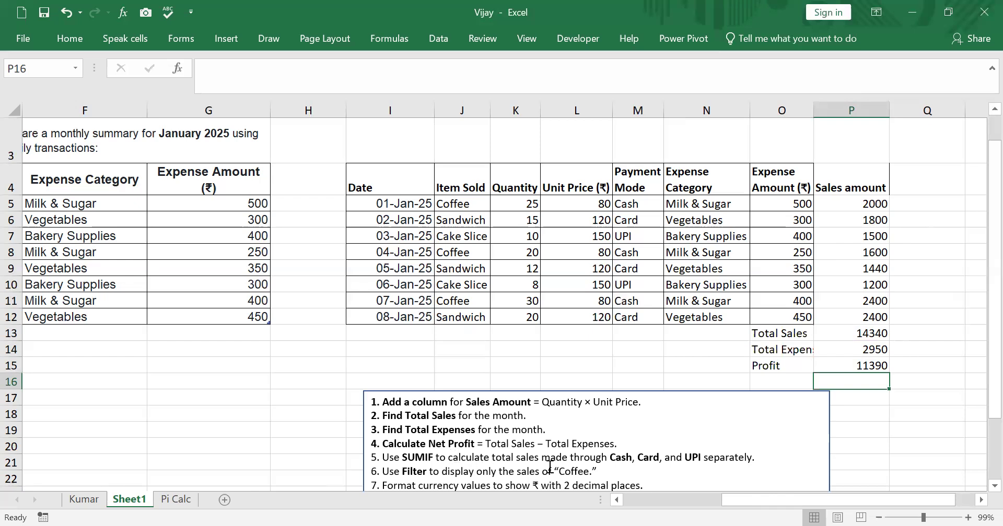
Move the task list text box to start near G14, clear of the cells under the Profit row
scroll(595, 453, down, 1)
drag(739, 304, 634, 273)
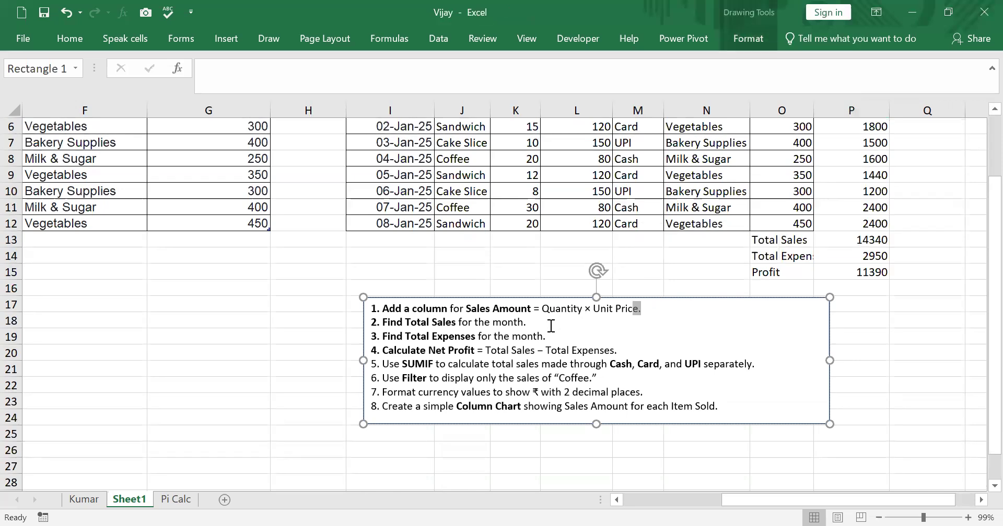
drag(371, 309, 216, 263)
click(640, 476)
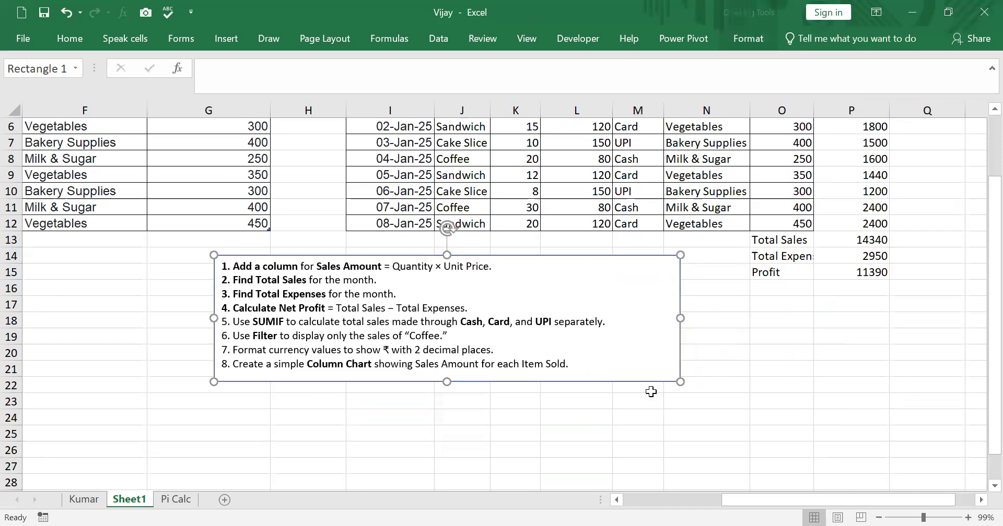
Enter the label "Sales through cash" in O16, wrapped over several lines within the cell
click(761, 291)
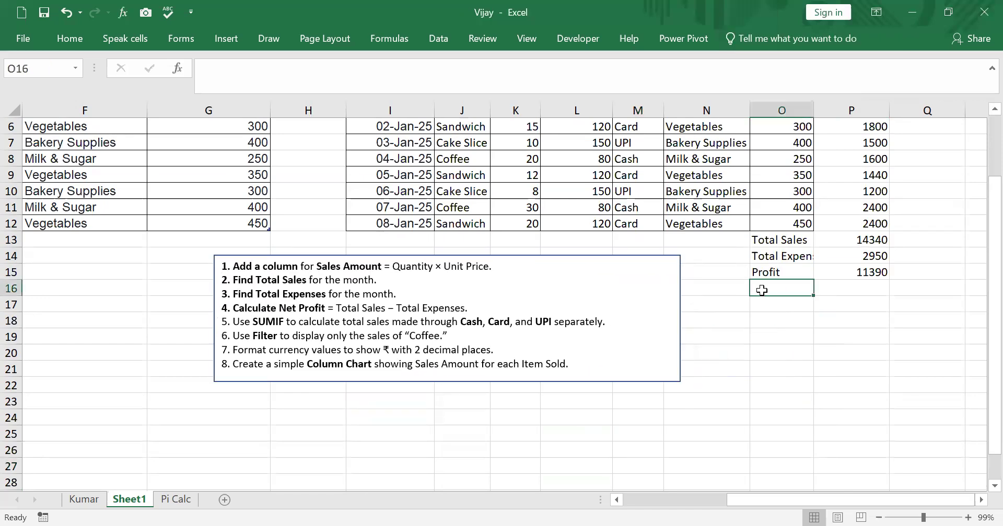
text(Sales through ca)
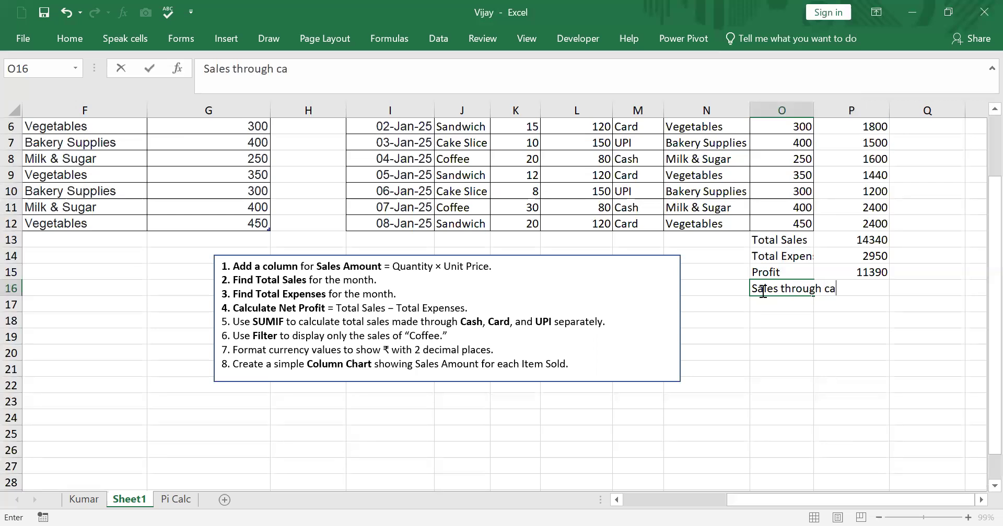
text(sh)
click(781, 288)
key(alt+Return)
click(872, 387)
Start a SUMIF formula in P16 through its function arguments and set the range to M5:P12
click(853, 309)
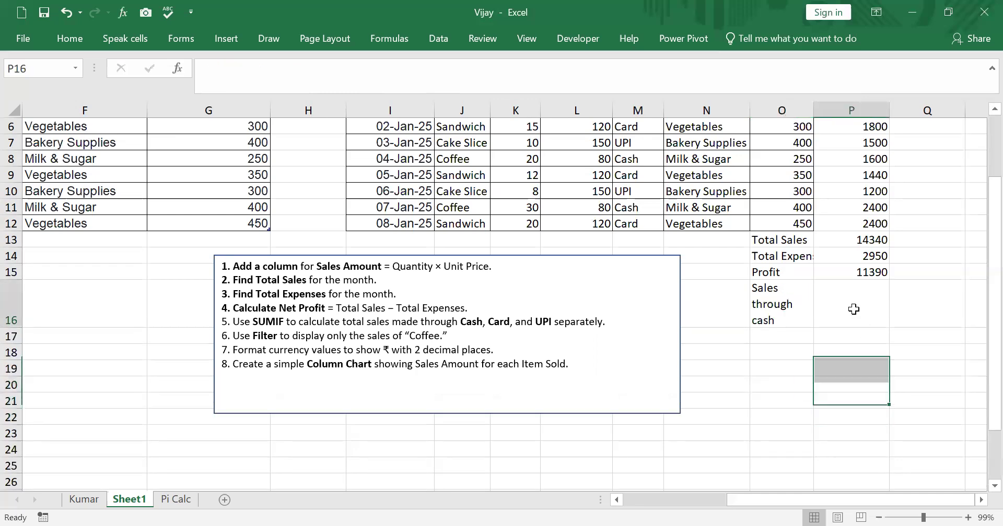
text(=)
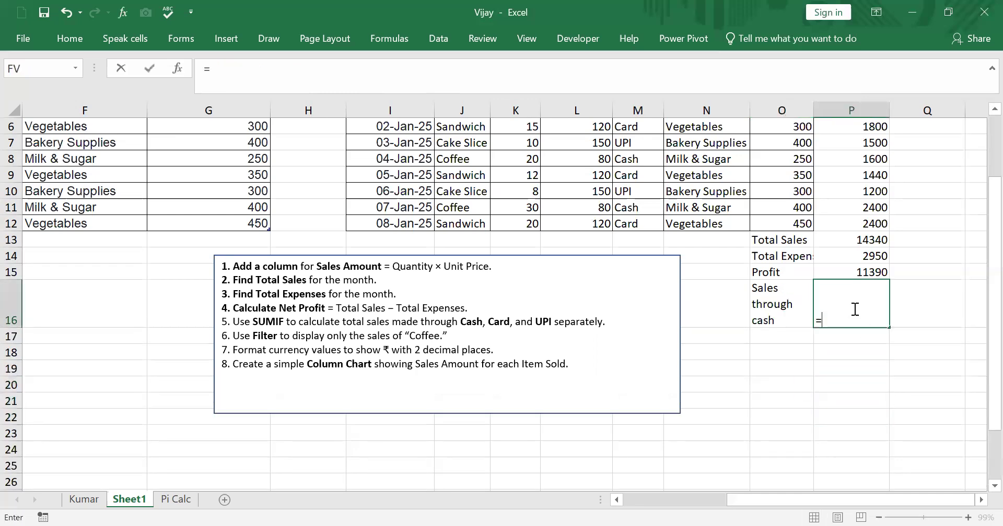
text(sumif)
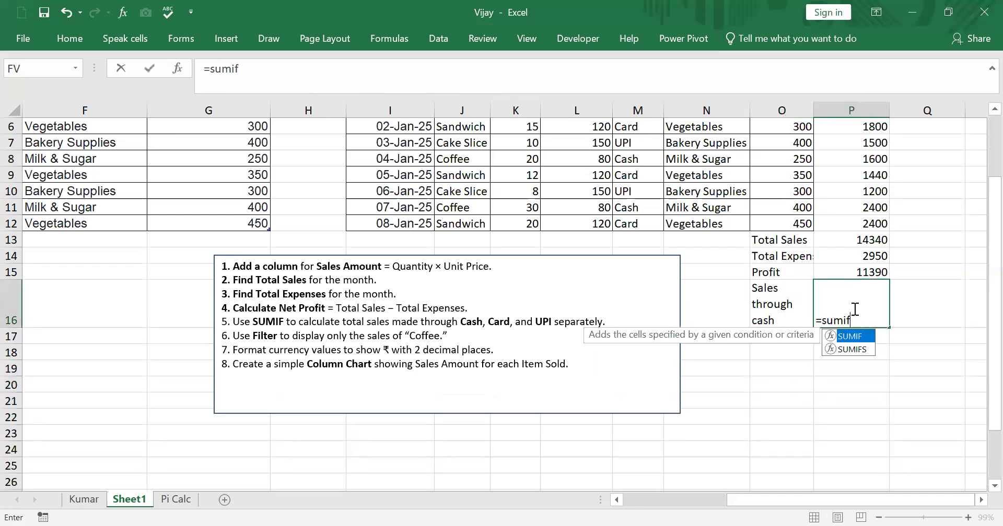
double_click(857, 336)
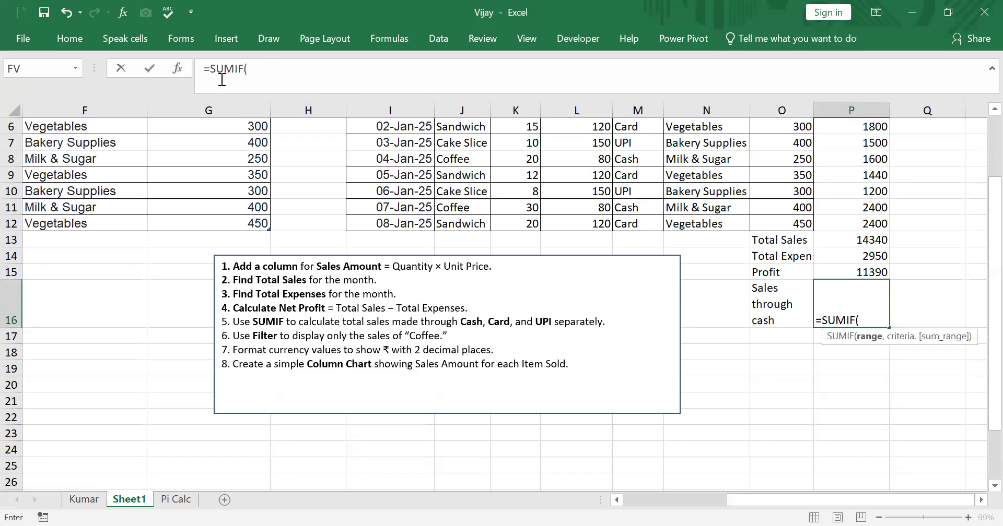
click(177, 69)
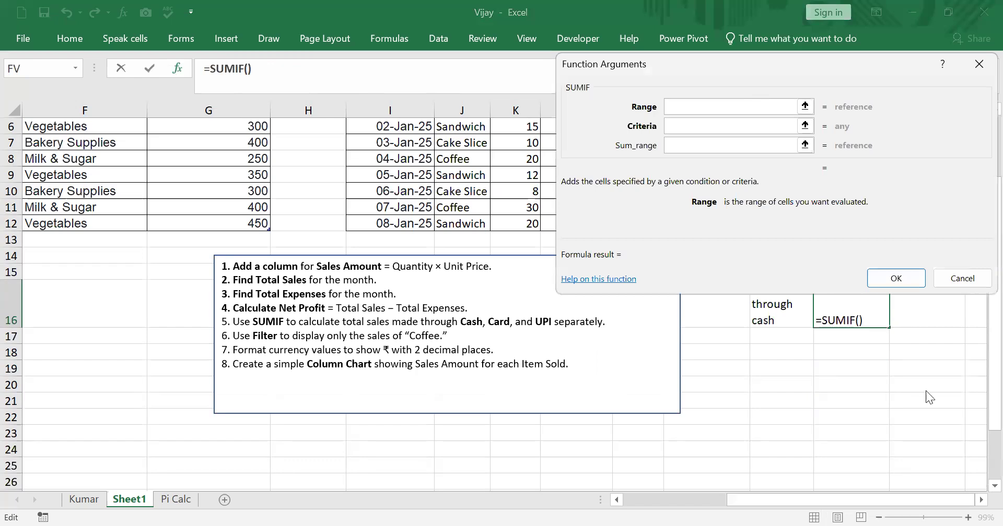
drag(732, 65, 891, 345)
scroll(893, 245, up, 1)
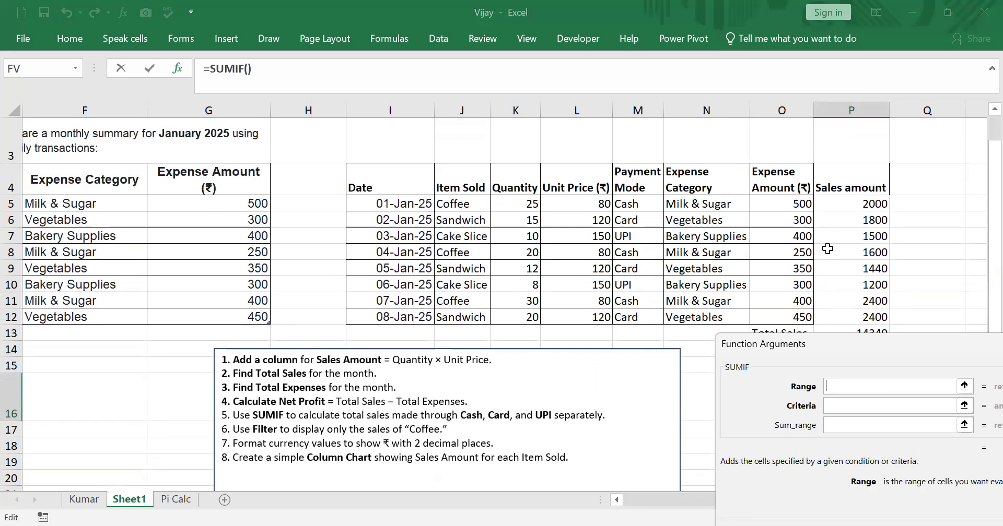
click(630, 203)
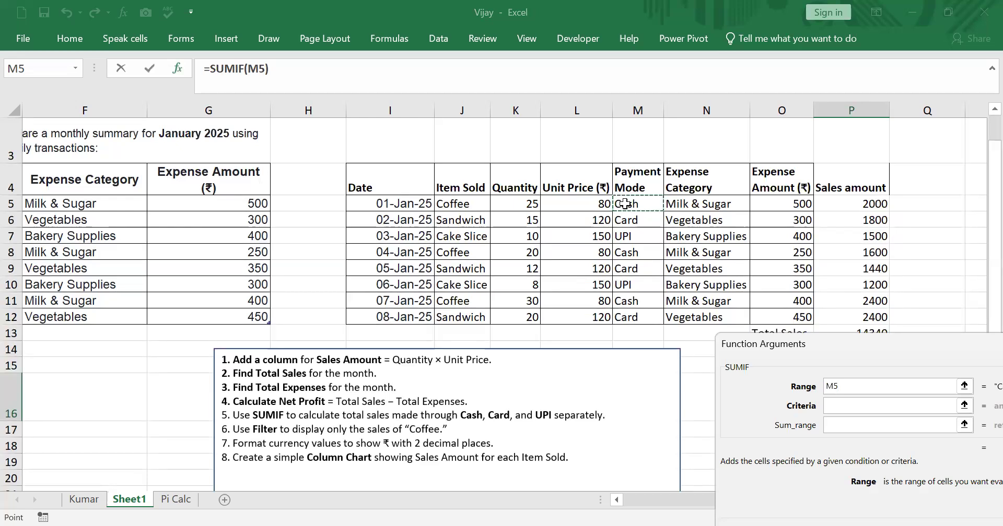
shift+click(819, 247)
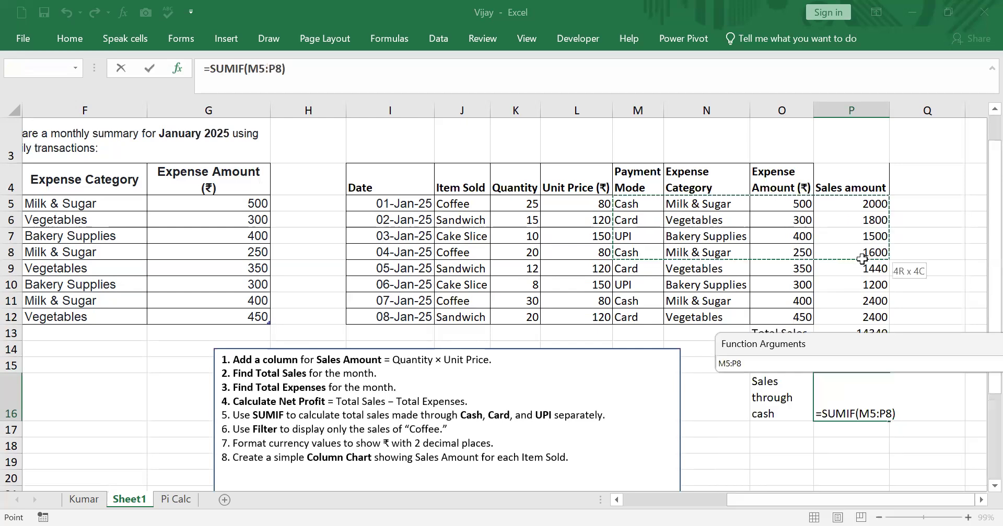
shift+click(864, 313)
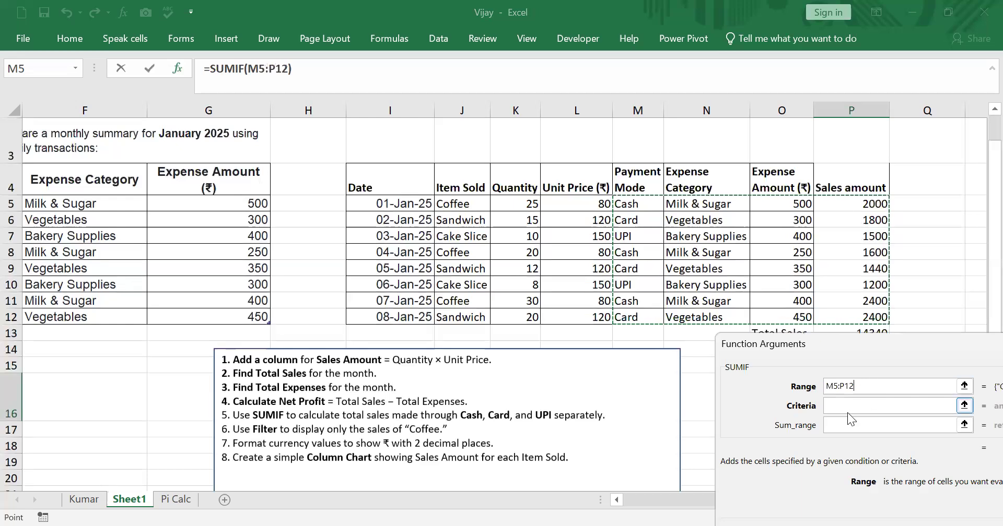
Complete the SUMIF in P16 with the criteria "Card" and the sum range P5:P12
click(839, 404)
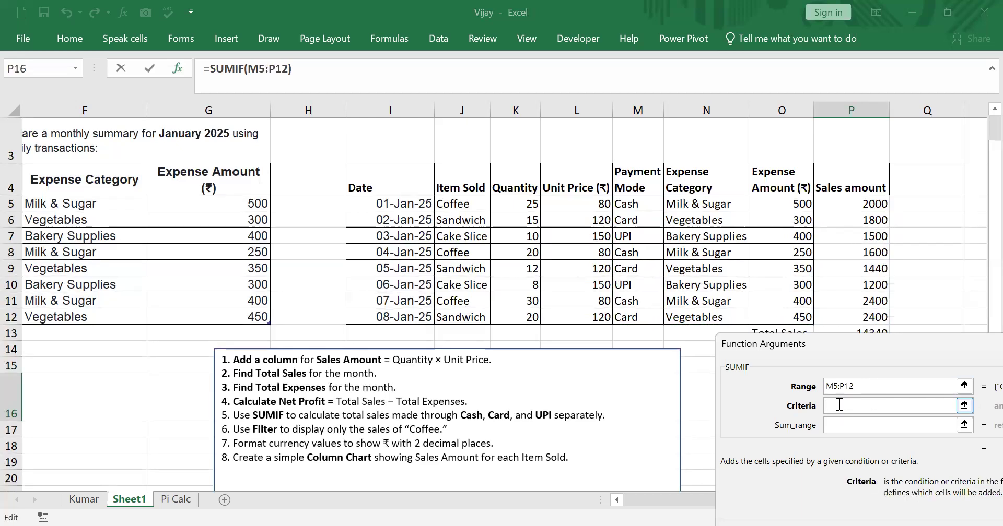
text(Card)
click(847, 426)
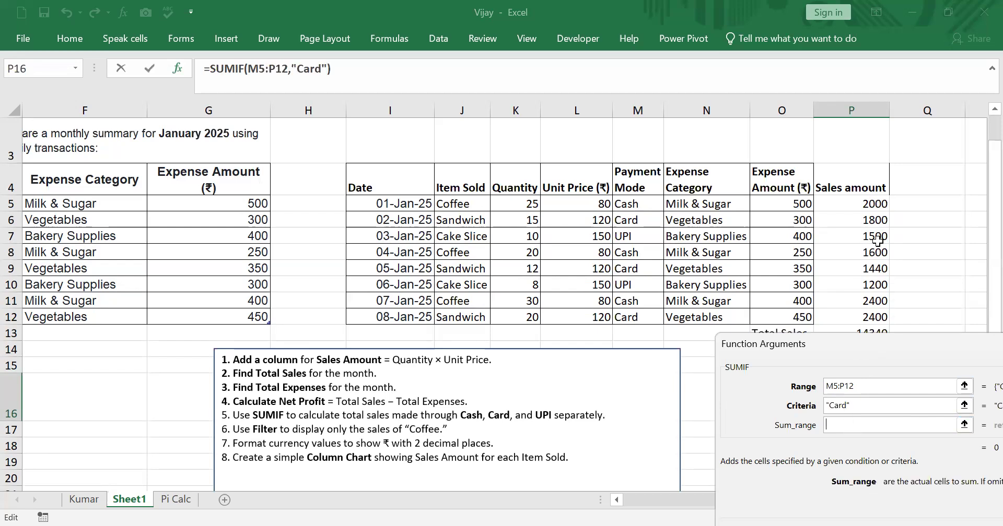
click(864, 206)
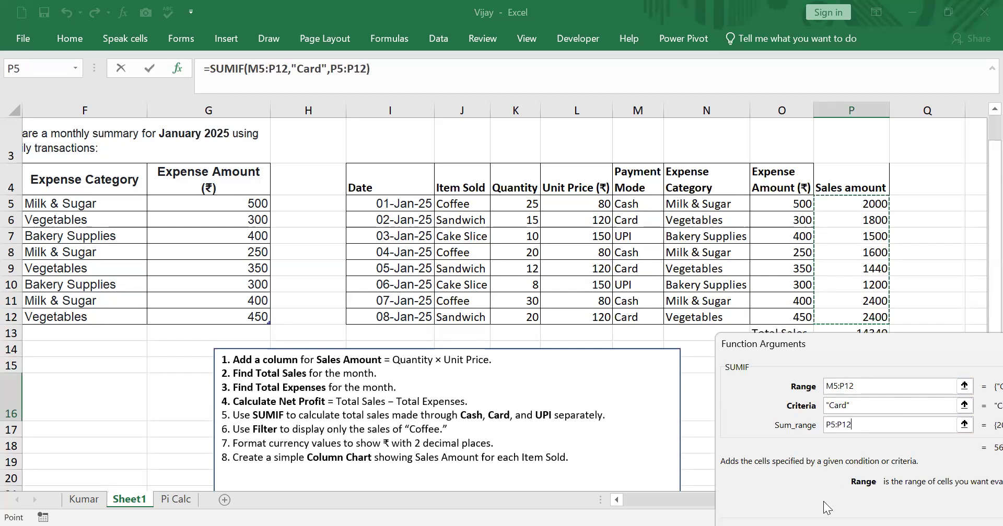
drag(823, 503, 665, 520)
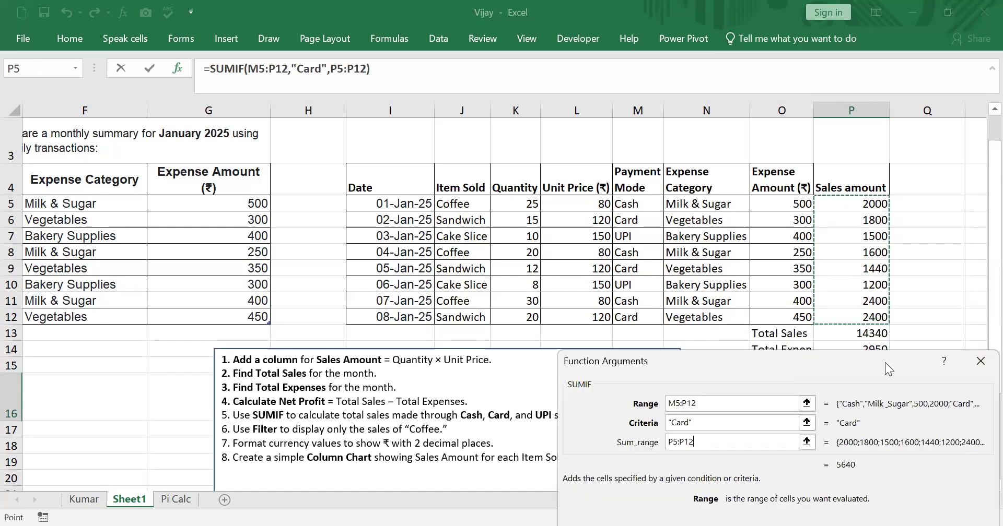
drag(884, 363, 468, 85)
click(498, 302)
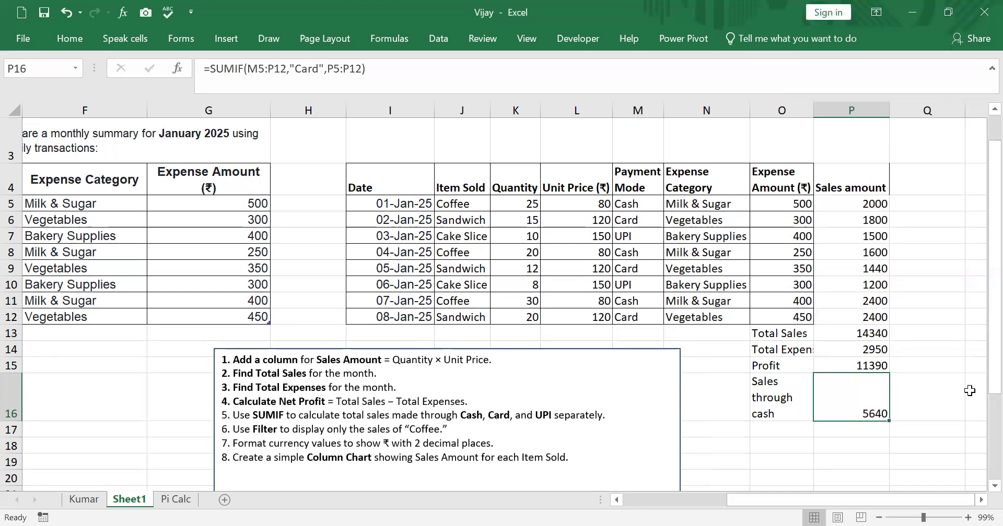
Change the label in O16 to "Sales through card"
click(795, 396)
click(861, 410)
double_click(781, 417)
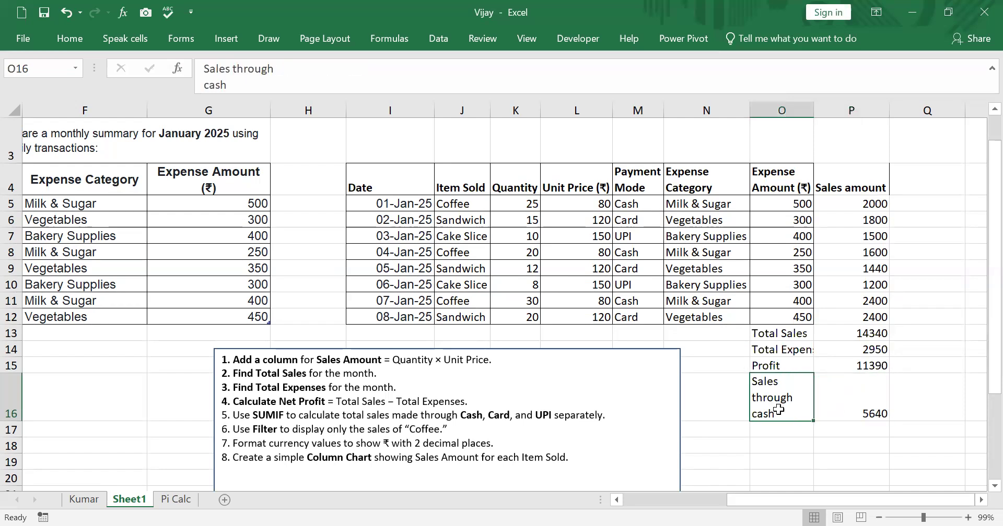
key(BackSpace)
key(BackSpace)
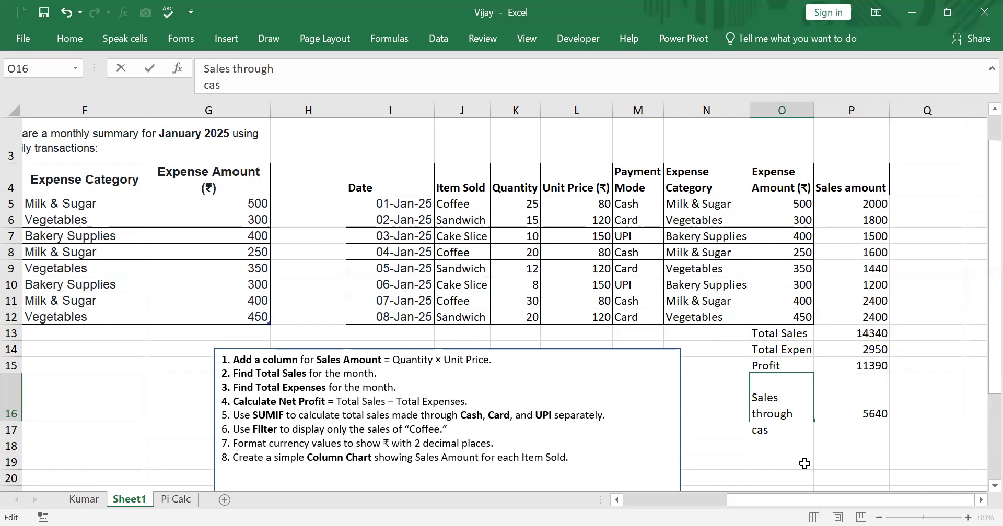
text(rd)
click(974, 429)
Cross-check the card sales by adding the Card rows in Q12 with =P12+P9+P6, and clear the cell again
click(860, 420)
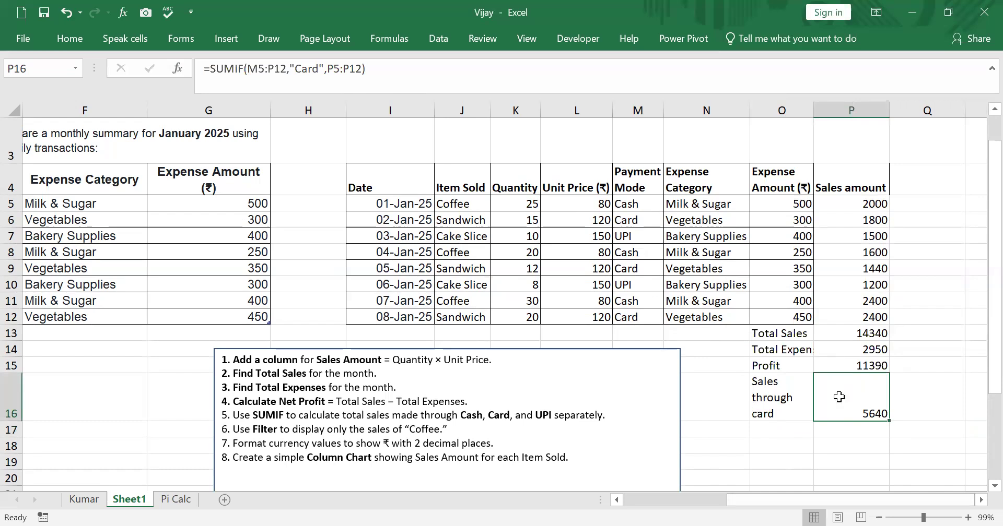
click(878, 270)
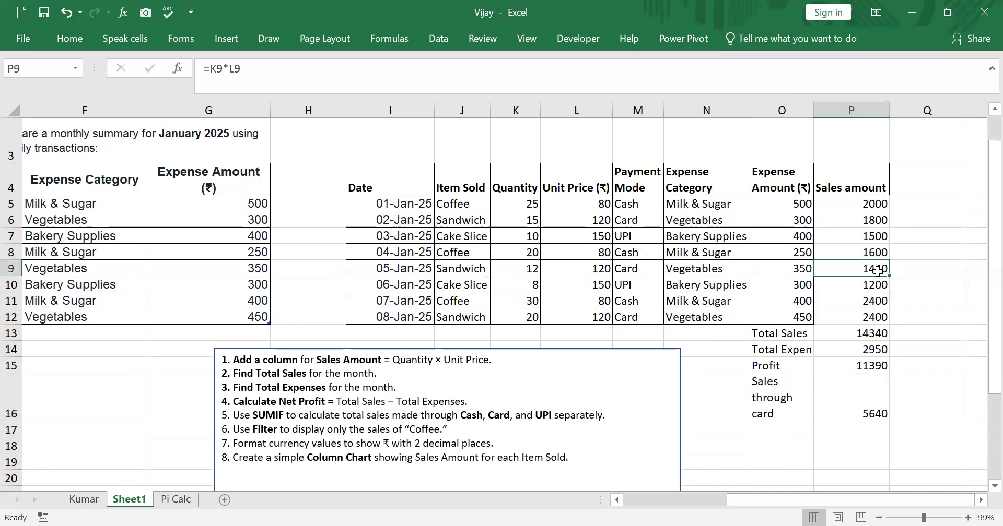
click(876, 219)
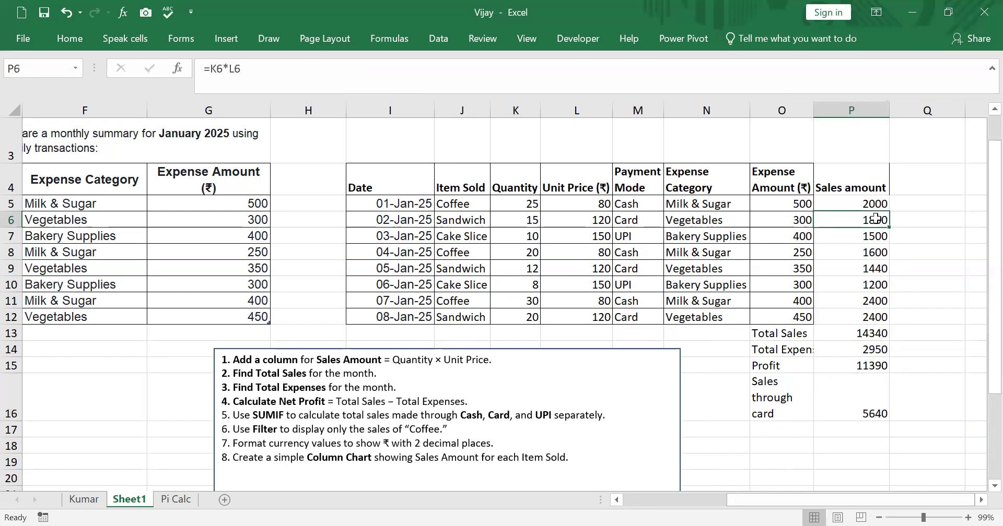
click(881, 318)
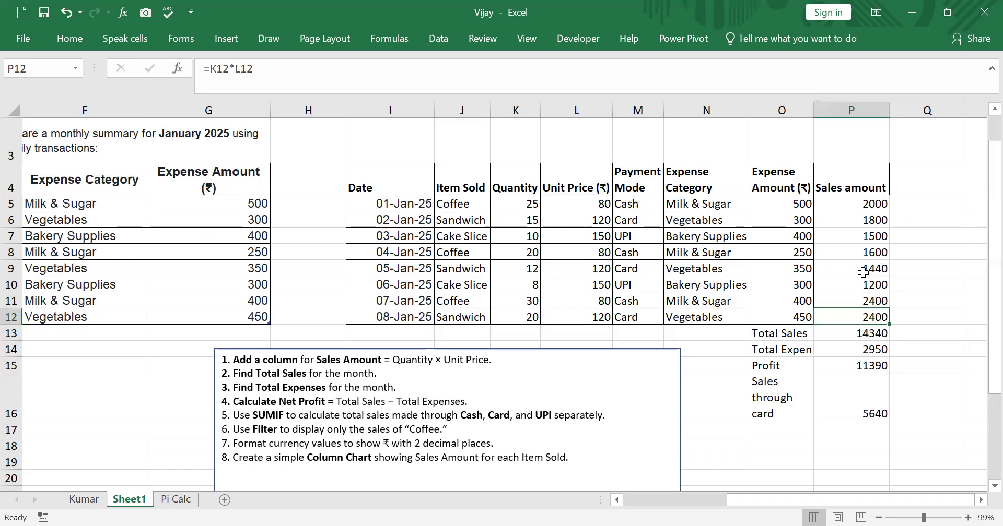
click(938, 315)
double_click(939, 315)
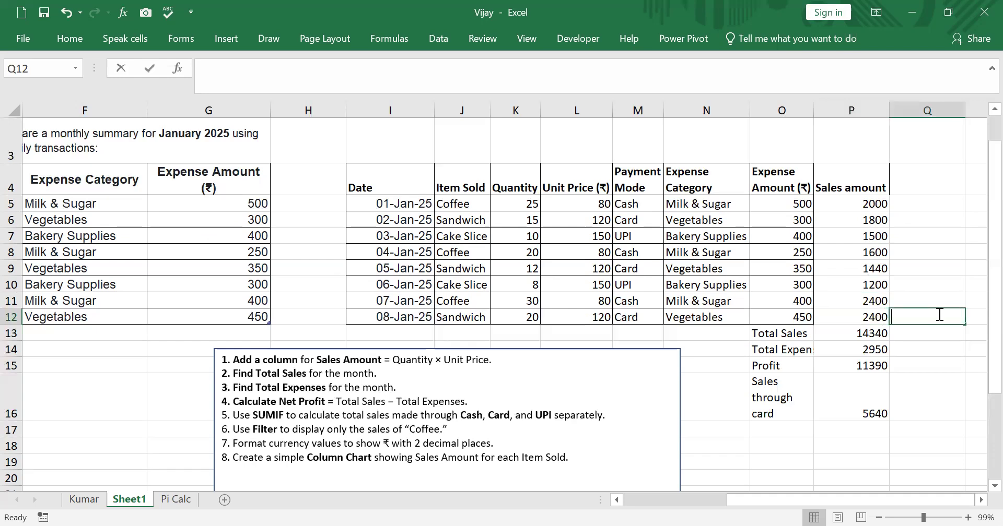
text(=)
click(868, 317)
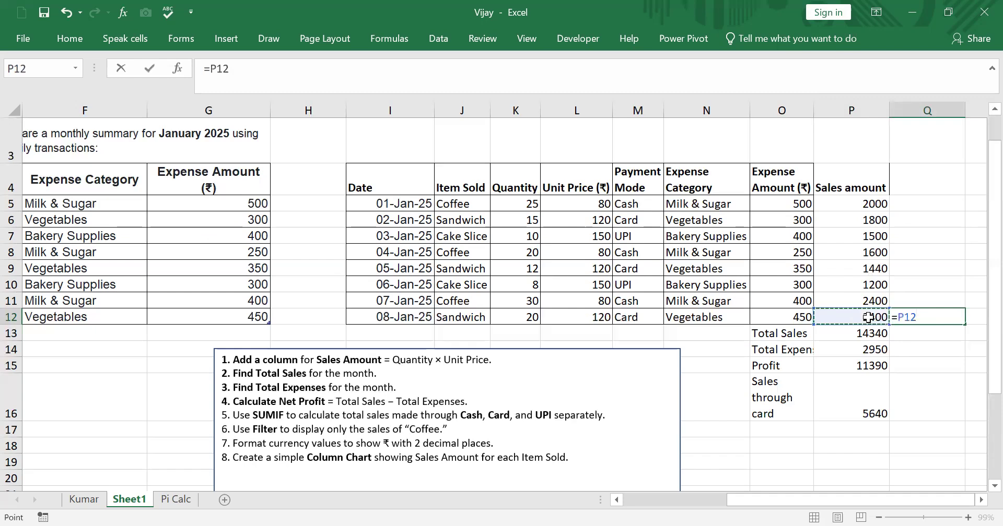
text(+)
click(867, 268)
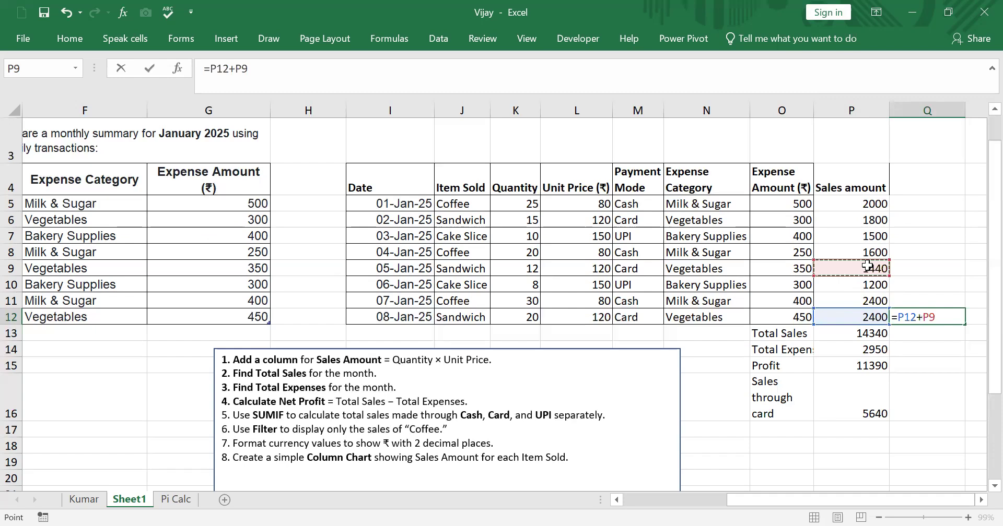
text(+)
click(873, 220)
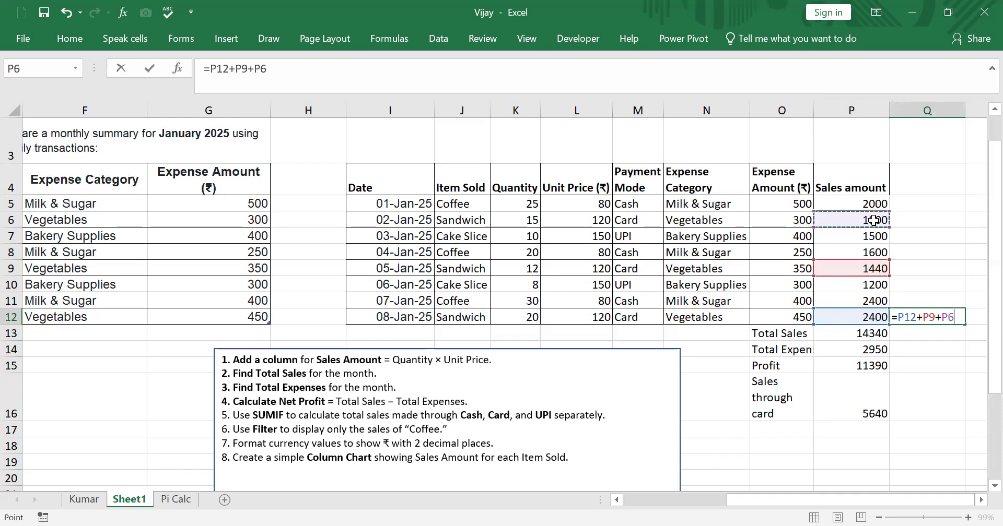
key(Return)
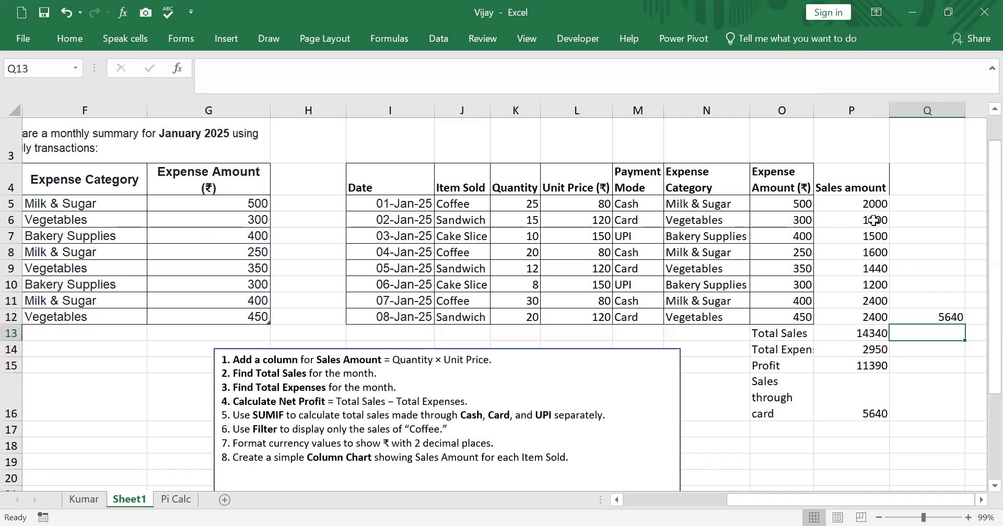
click(935, 319)
key(Delete)
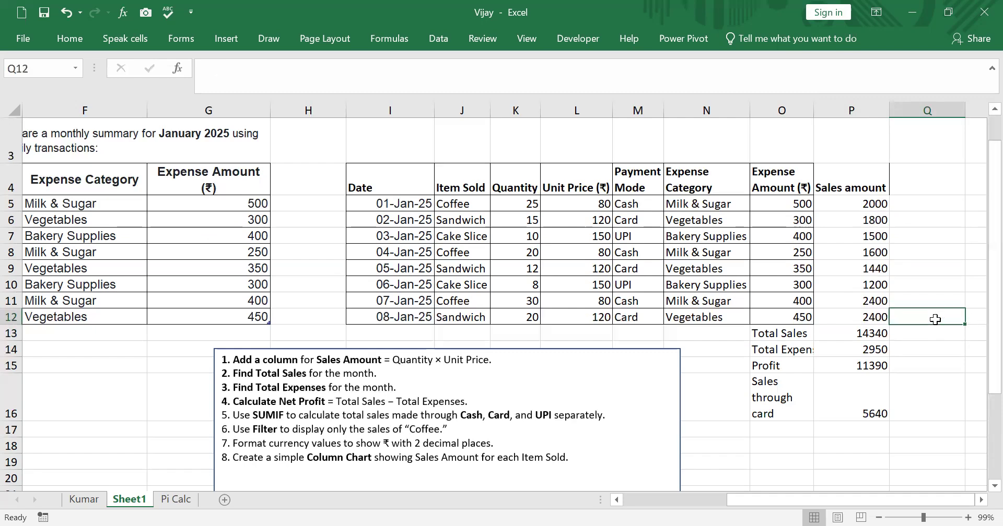
Copy the "Sales through card" label from O16 into O17 and O18
click(789, 386)
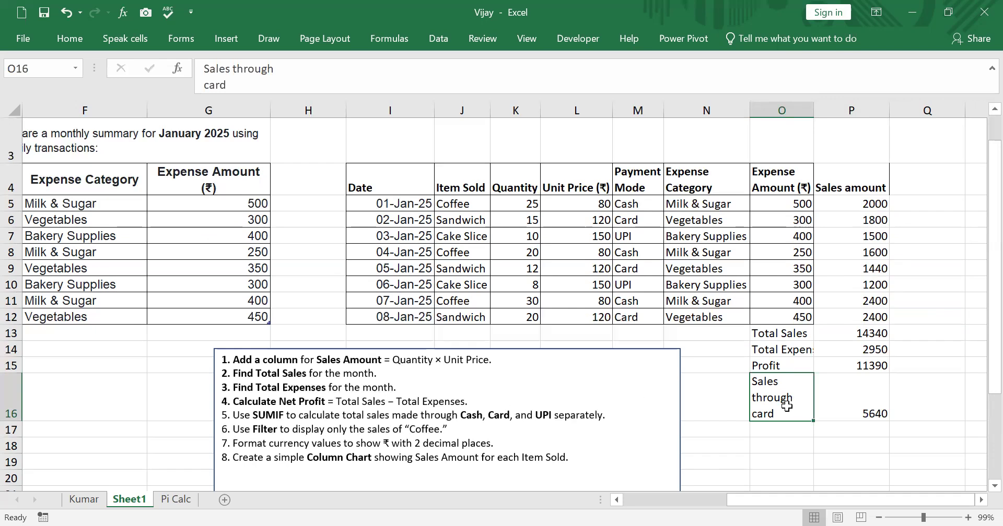
key(ctrl+c)
click(784, 431)
key(ctrl+v)
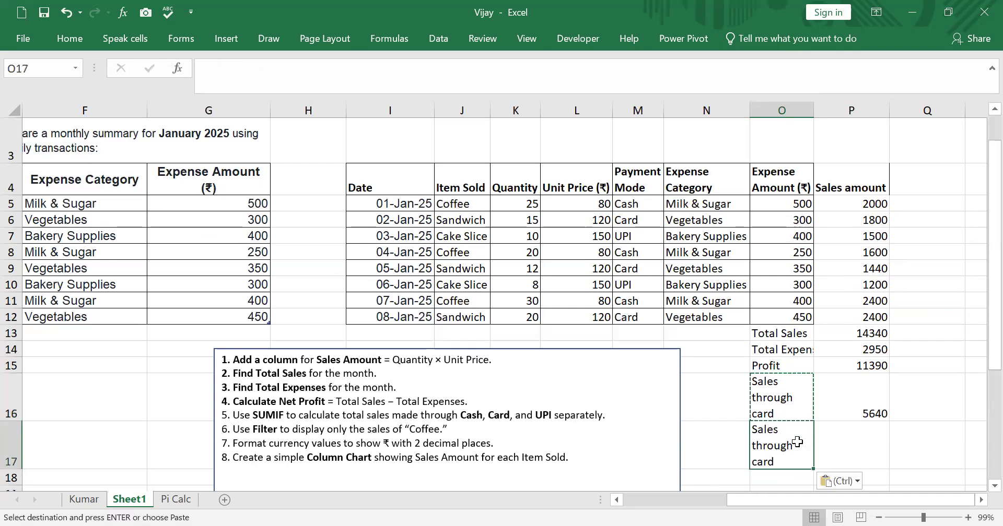
scroll(783, 418, down, 1)
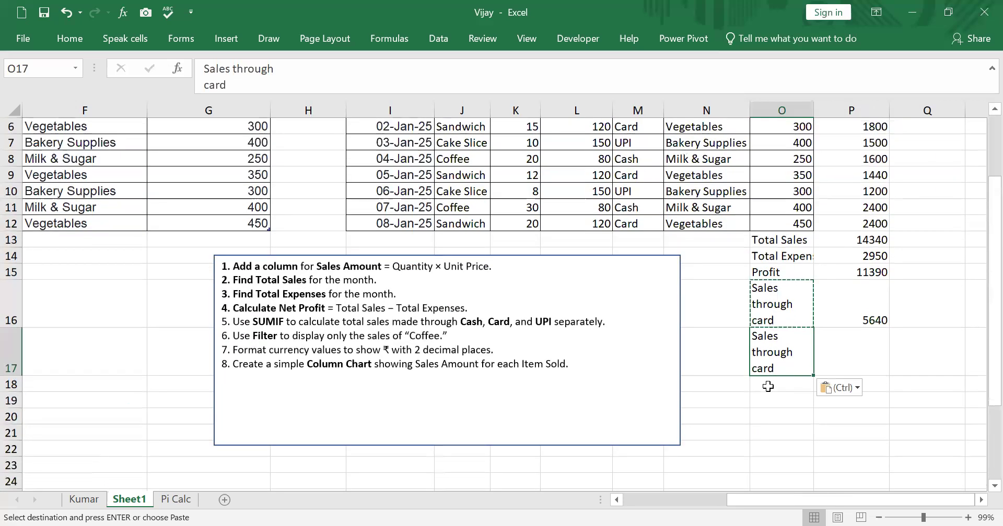
click(768, 386)
key(ctrl+v)
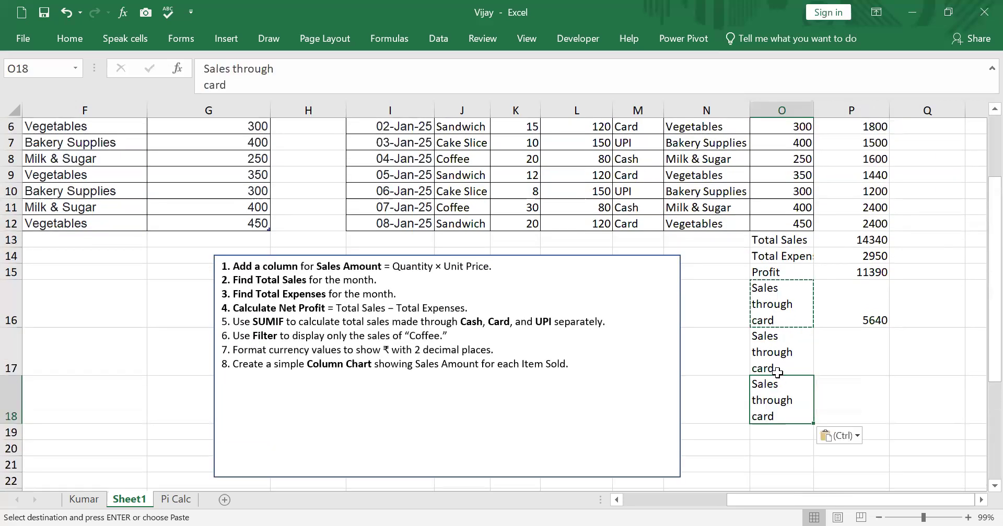
Change the copied label in O17 to "Sales through cash"
double_click(782, 321)
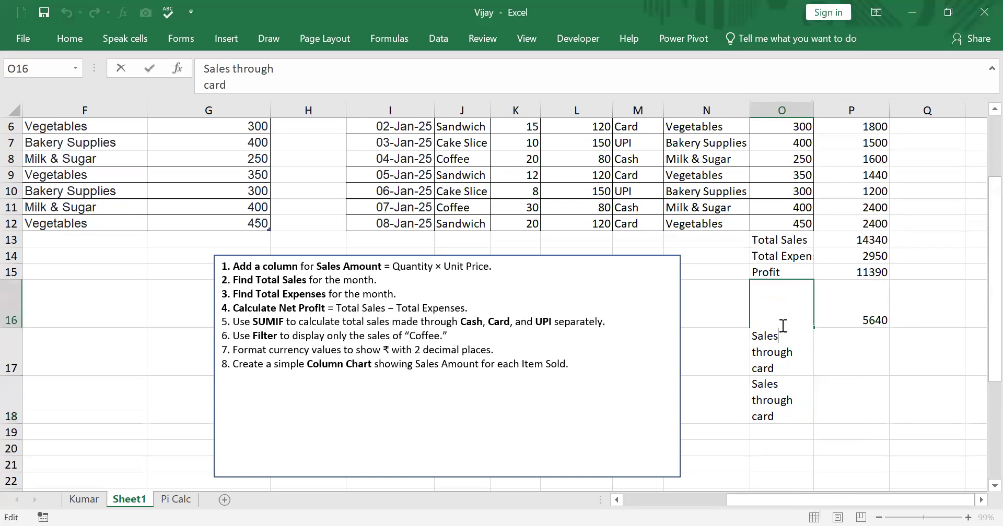
click(855, 399)
click(768, 364)
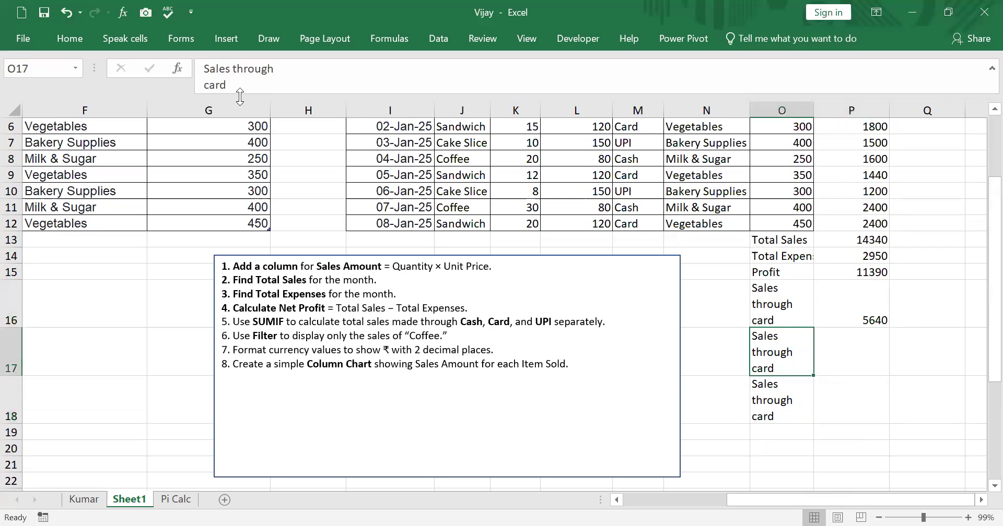
drag(238, 84, 190, 90)
text(cash)
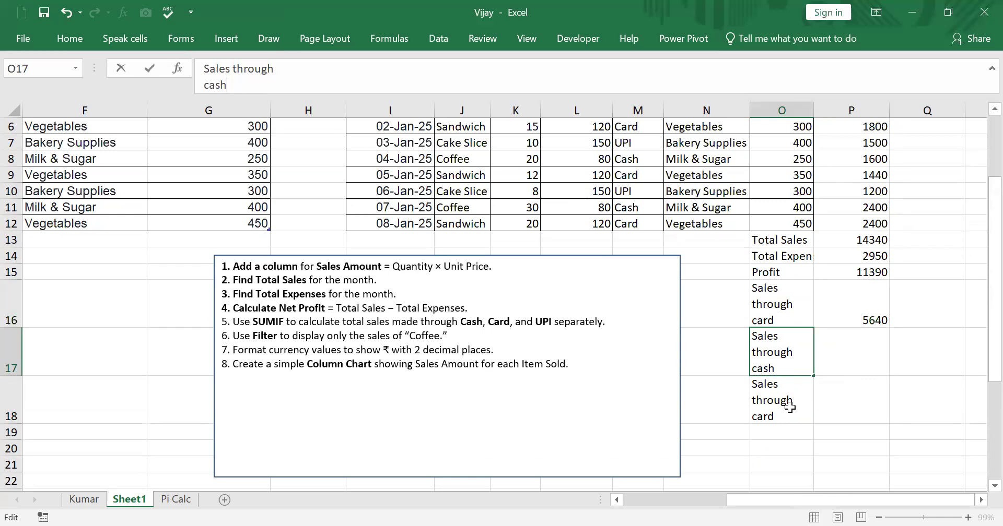
Change the copied label in O18 to "Sales through UPI"
click(789, 407)
double_click(232, 84)
text(UPI)
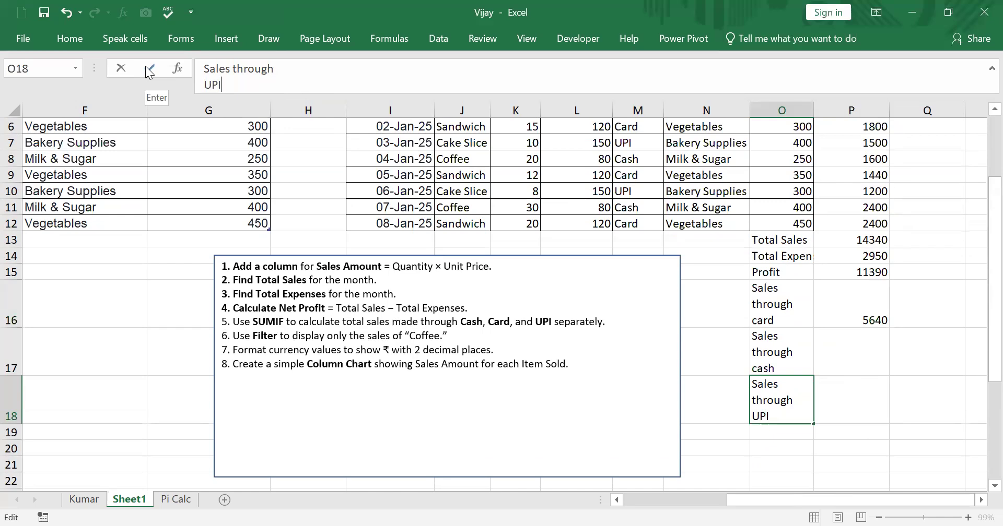
click(870, 309)
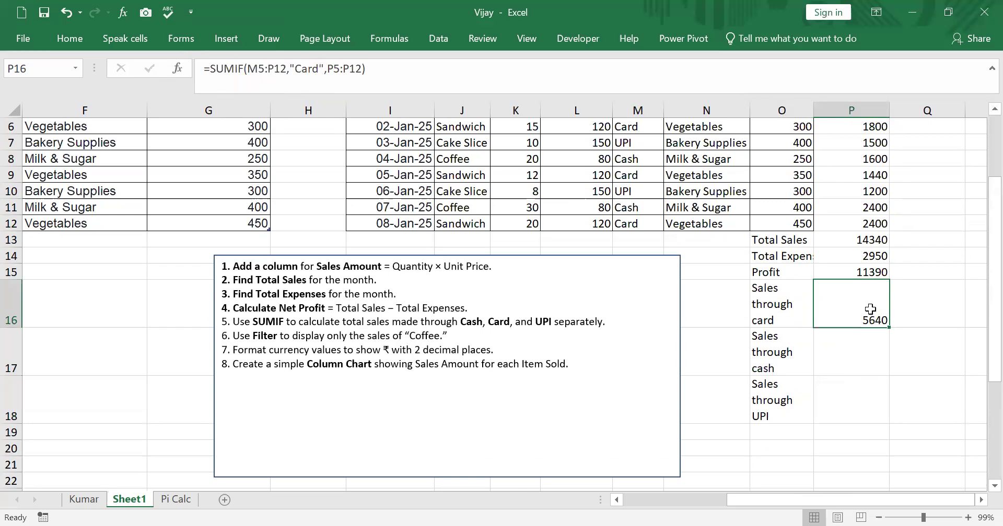
Fill the card SUMIF formula from P16 down into the cash and UPI rows, P17 and P18
scroll(870, 309, up, 1)
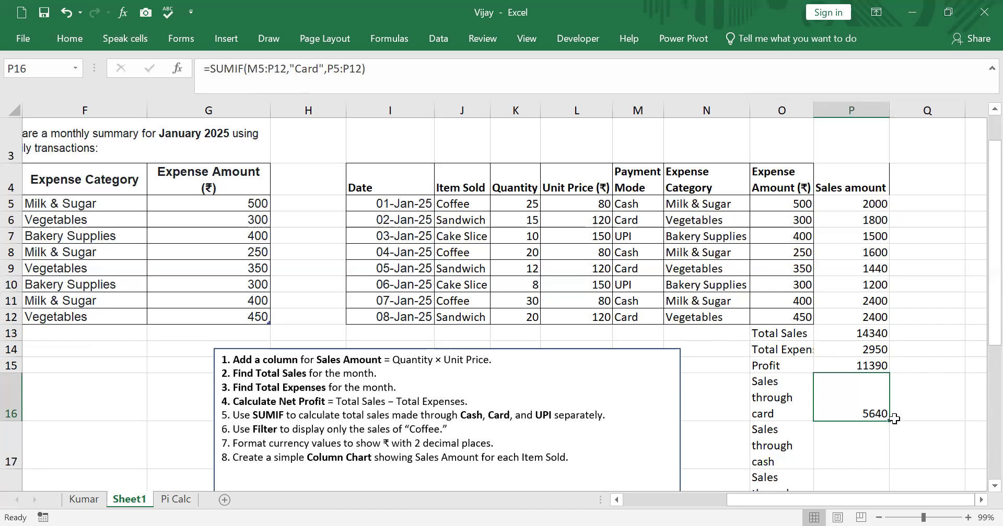
drag(882, 450, 880, 452)
click(863, 398)
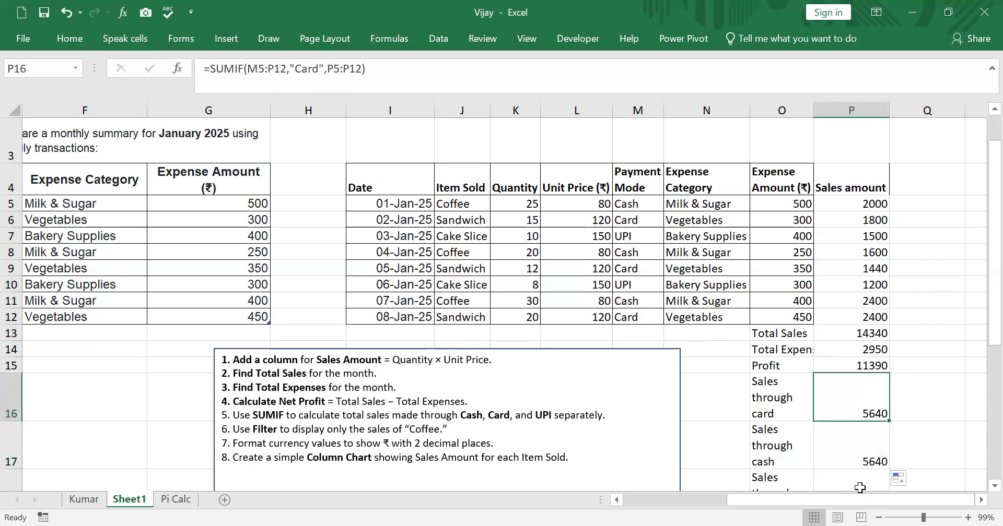
click(856, 452)
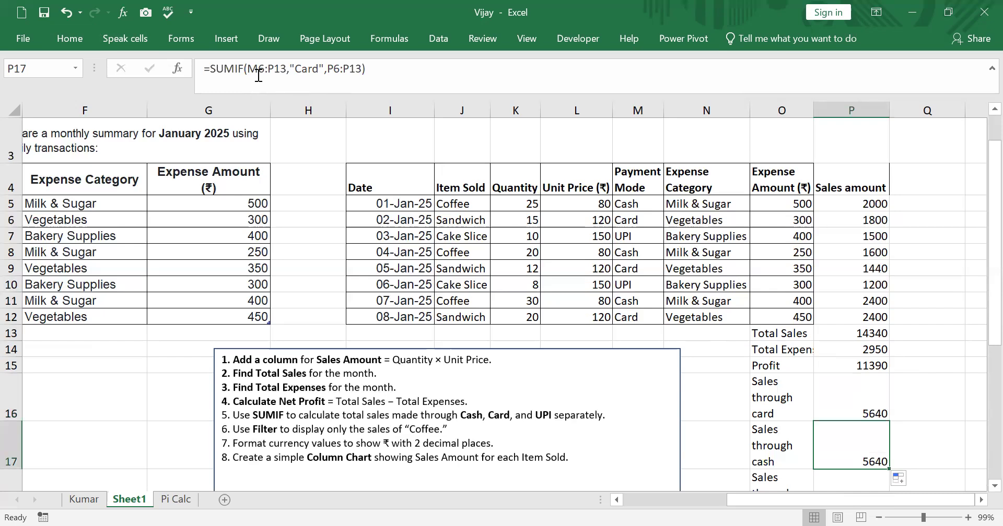
scroll(928, 407, down, 1)
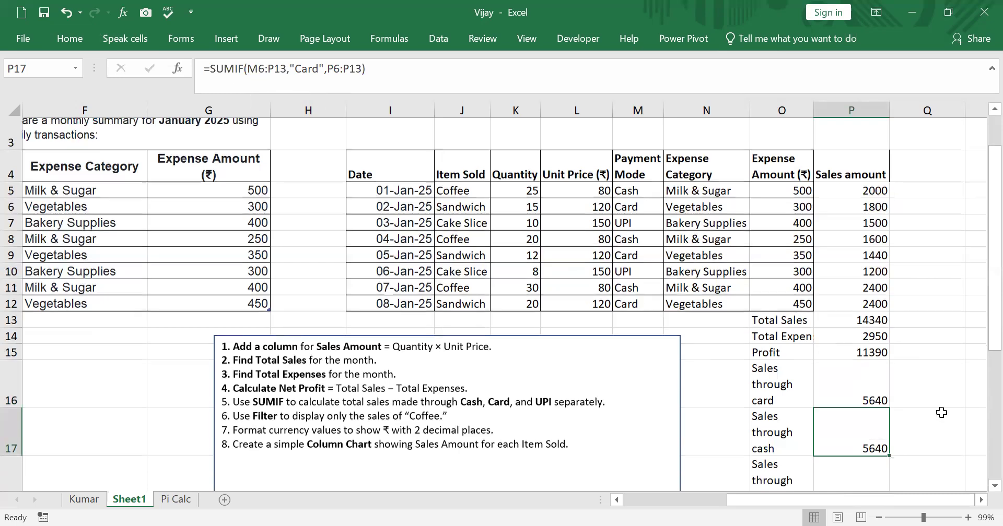
drag(889, 375, 893, 412)
scroll(893, 411, up, 2)
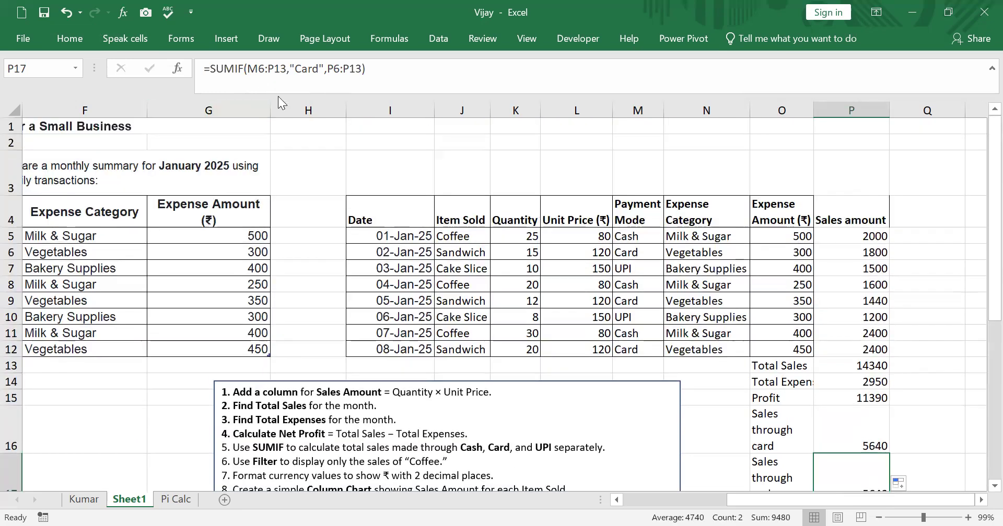
scroll(964, 488, down, 1)
Compare the ranges in the SUMIF formulas of P16, P17 and P18 with the payment mode and sales amount data
click(846, 399)
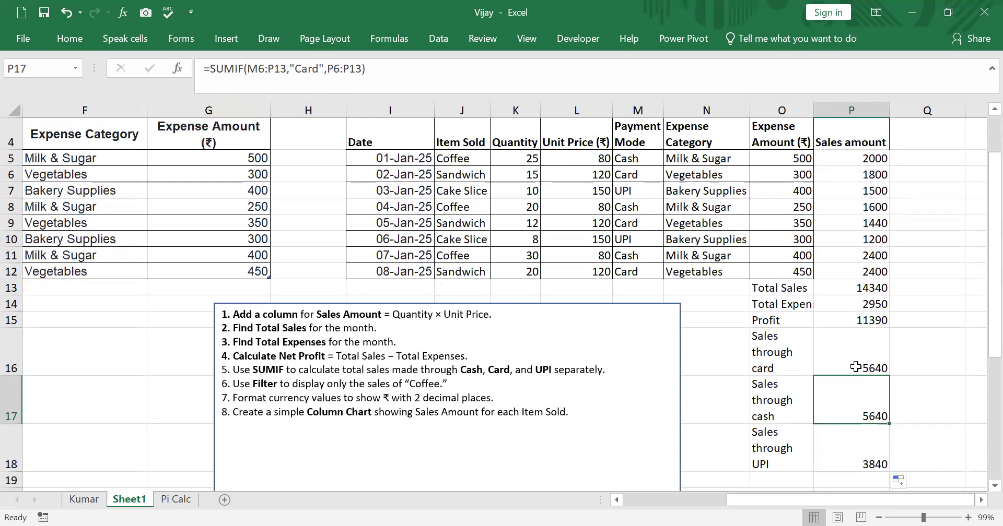
click(856, 365)
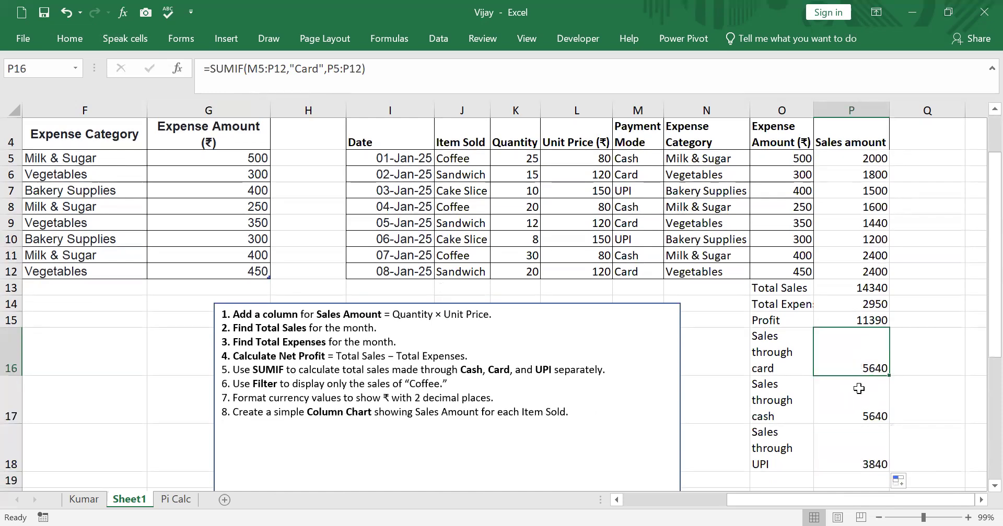
click(849, 404)
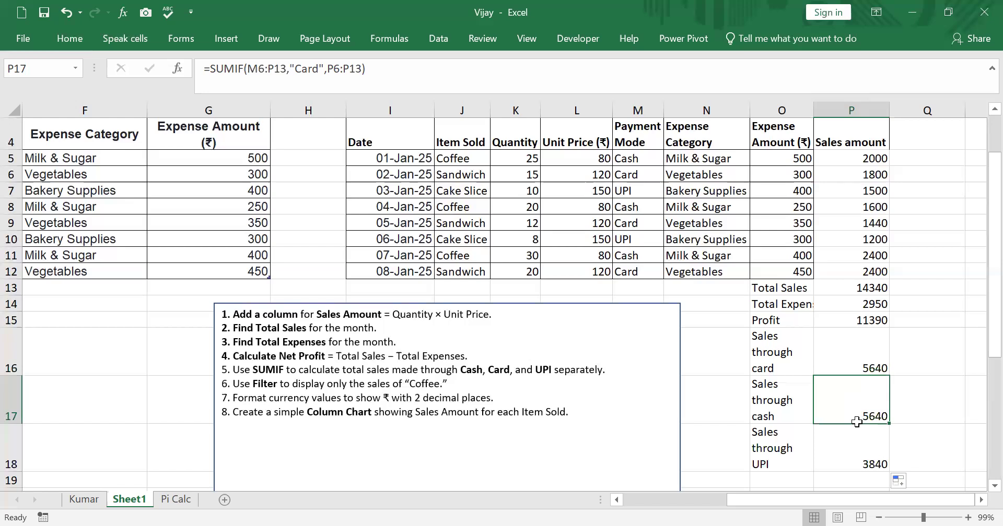
click(865, 448)
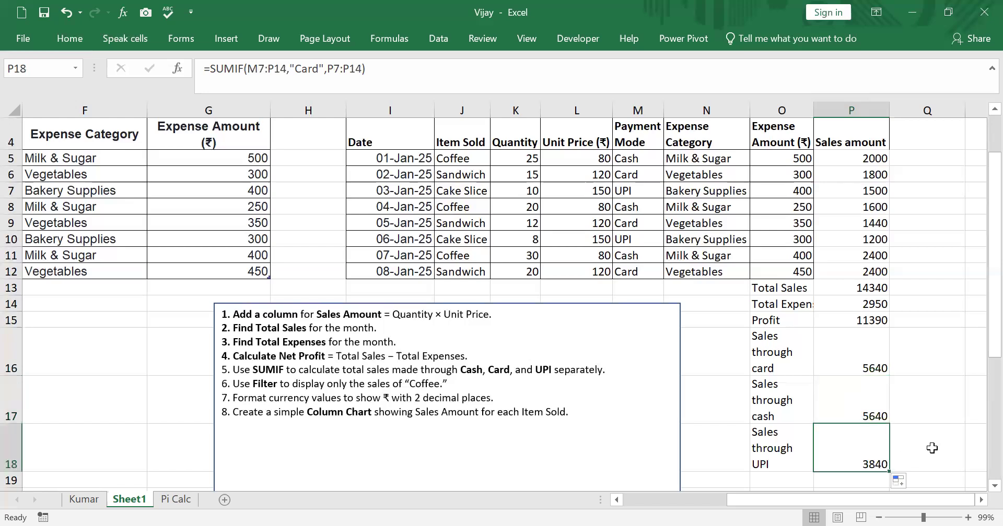
click(932, 448)
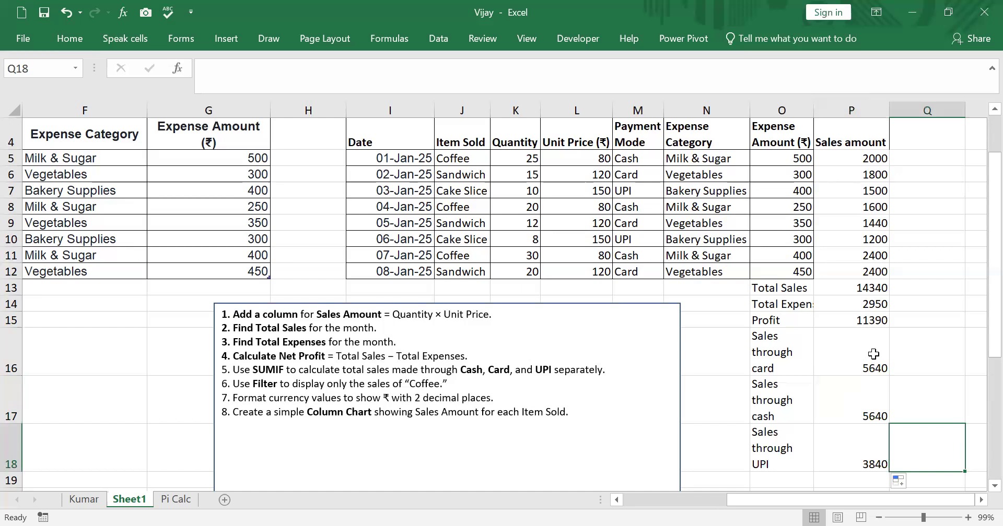
scroll(811, 335, up, 1)
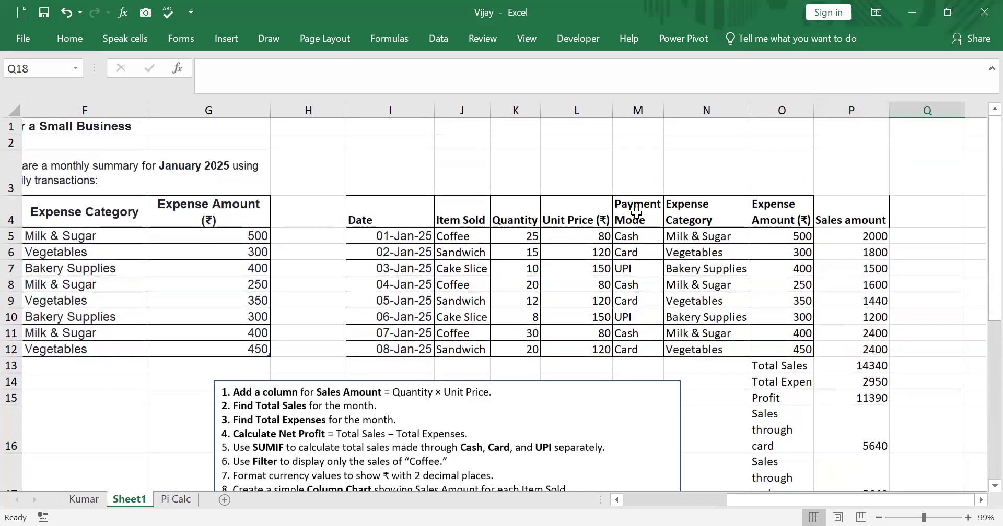
click(625, 234)
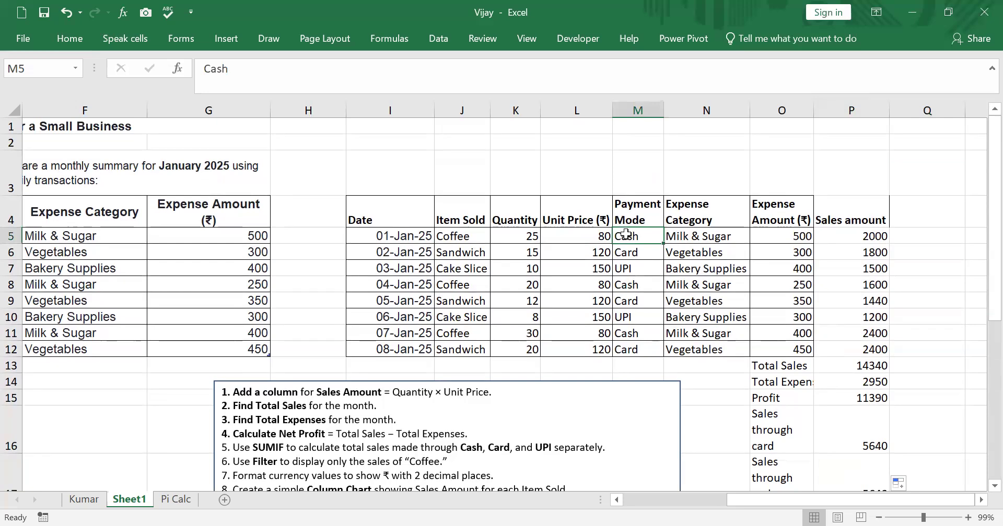
click(877, 350)
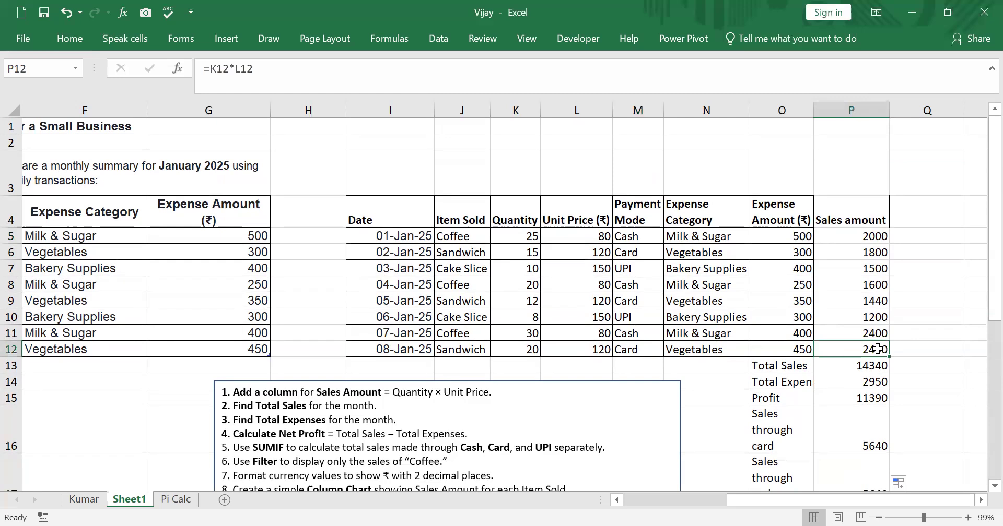
scroll(875, 420, down, 1)
scroll(875, 420, down, 1)
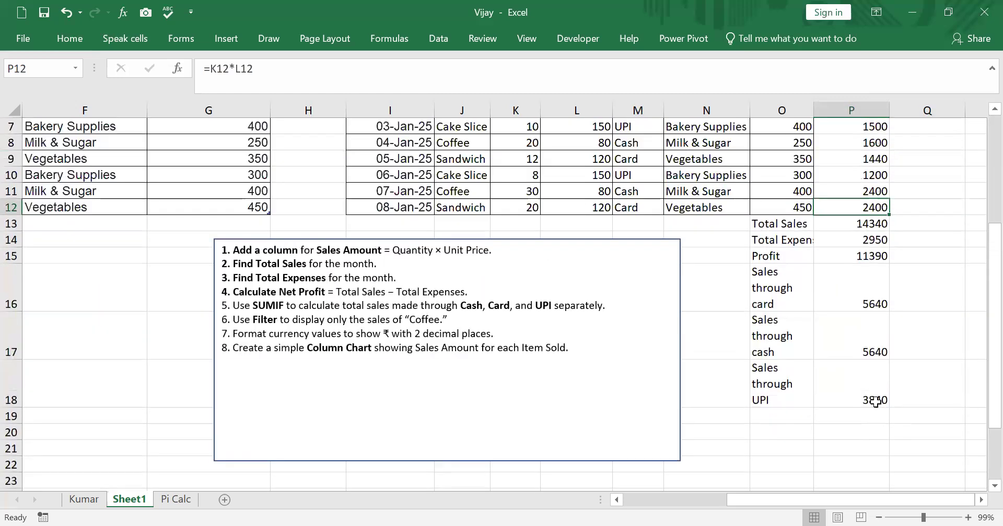
click(858, 286)
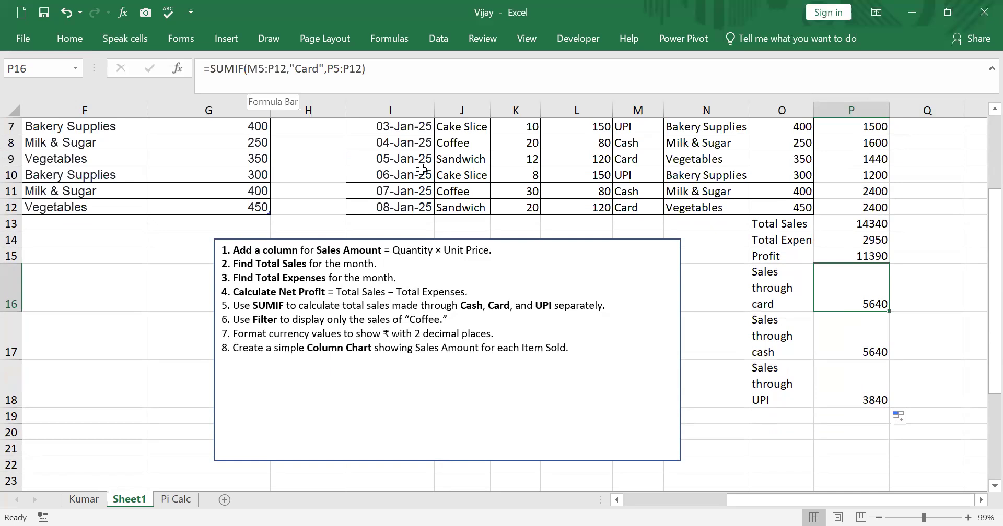
key(F2)
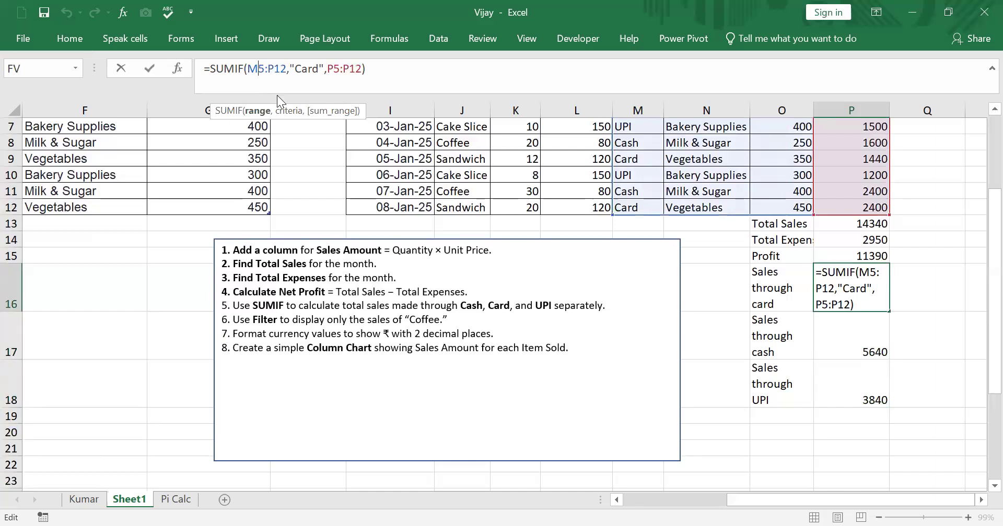
key(alt+F4)
click(569, 303)
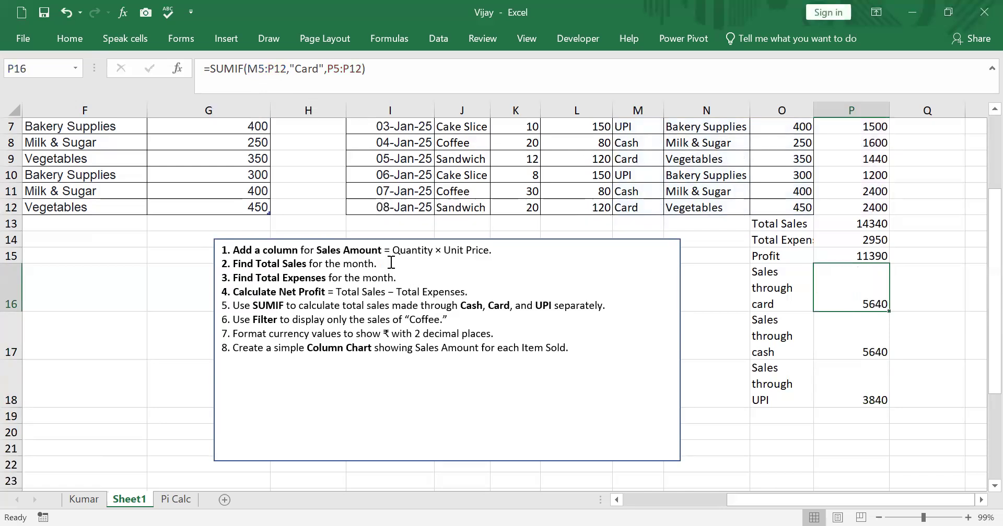
key(shift+Down)
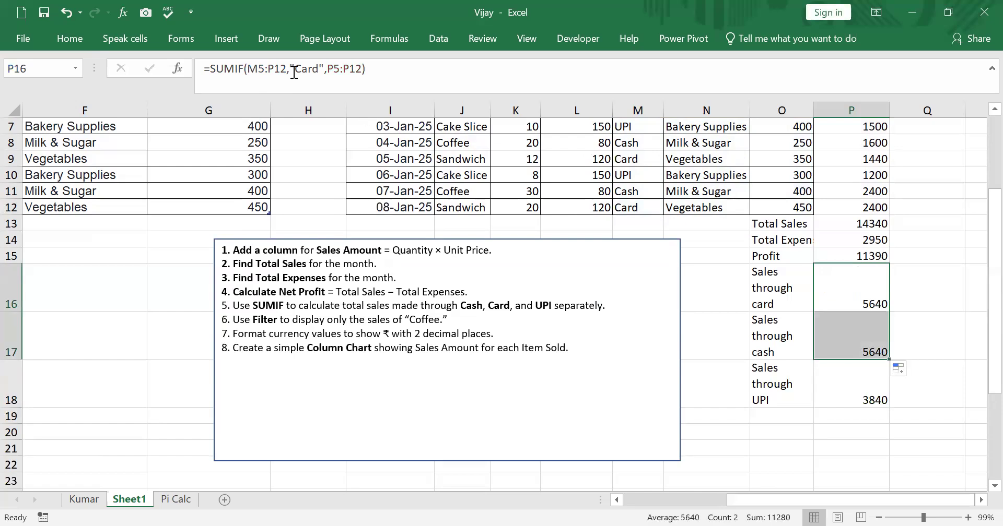
Change the criteria range of the card SUMIF formula in P16 to the absolute reference $M$5:$N$18
click(271, 82)
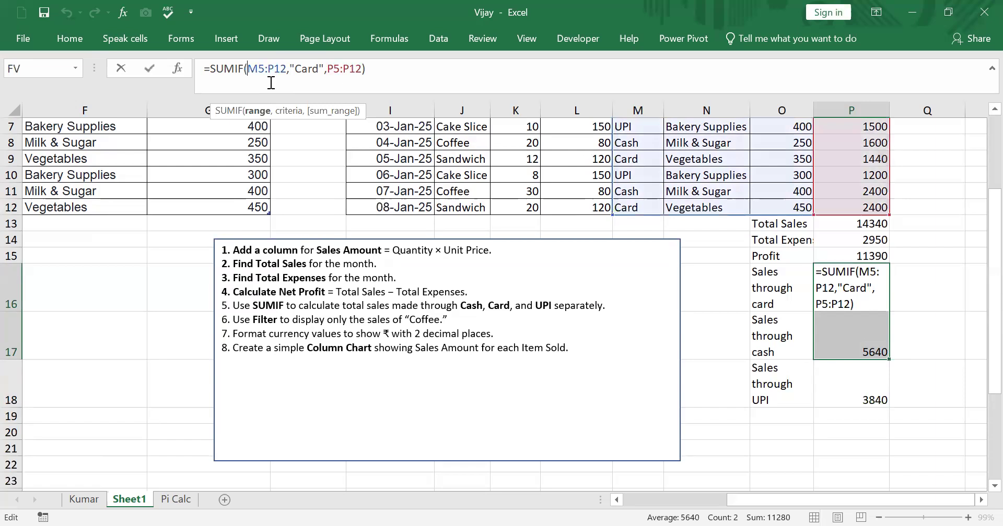
key(F4)
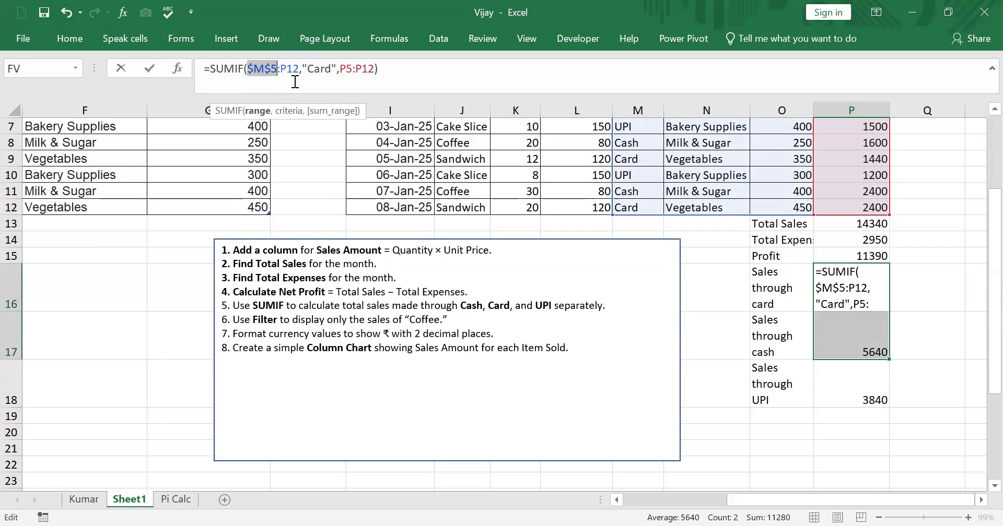
click(286, 79)
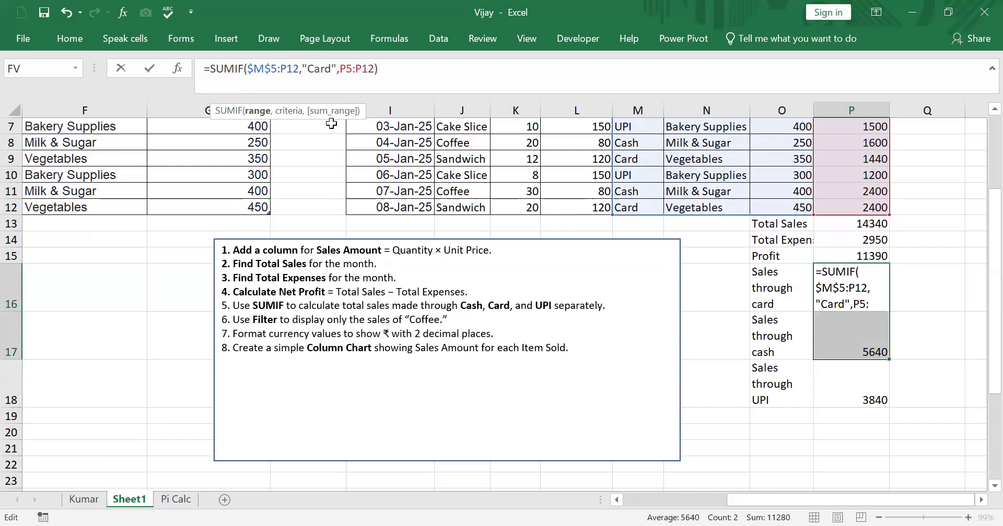
key(F4)
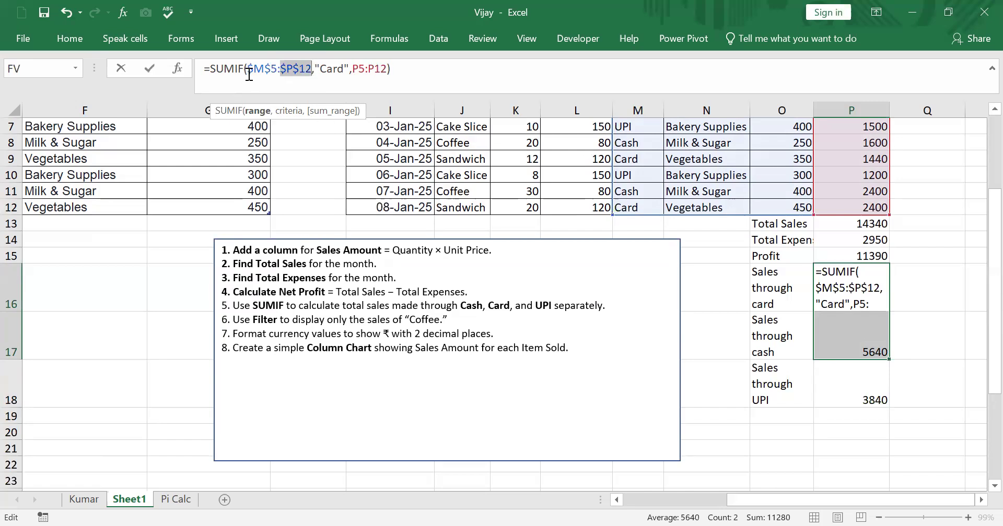
click(723, 372)
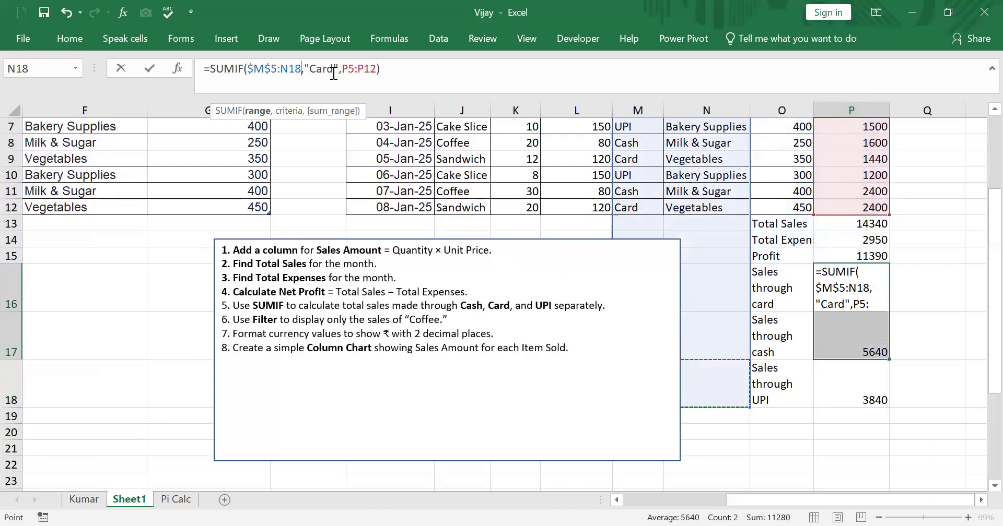
click(291, 73)
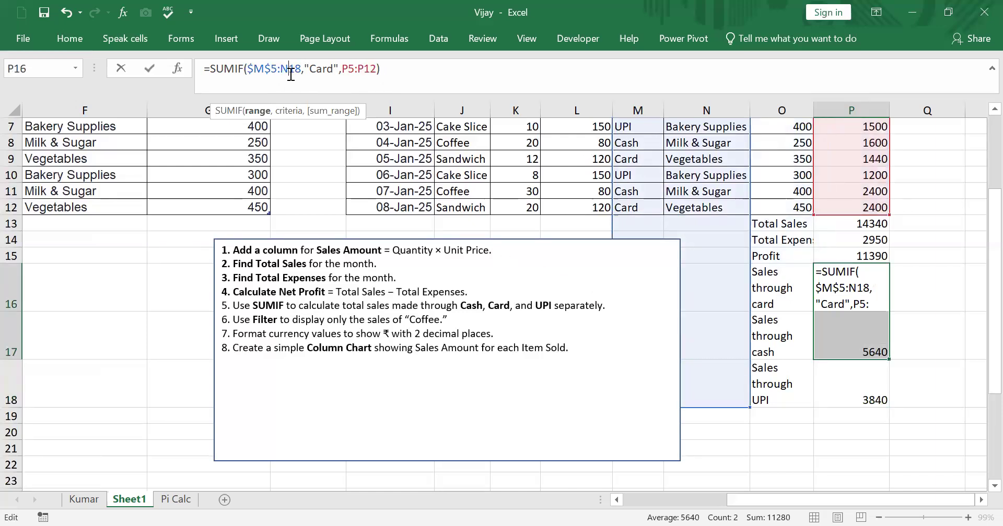
key(F4)
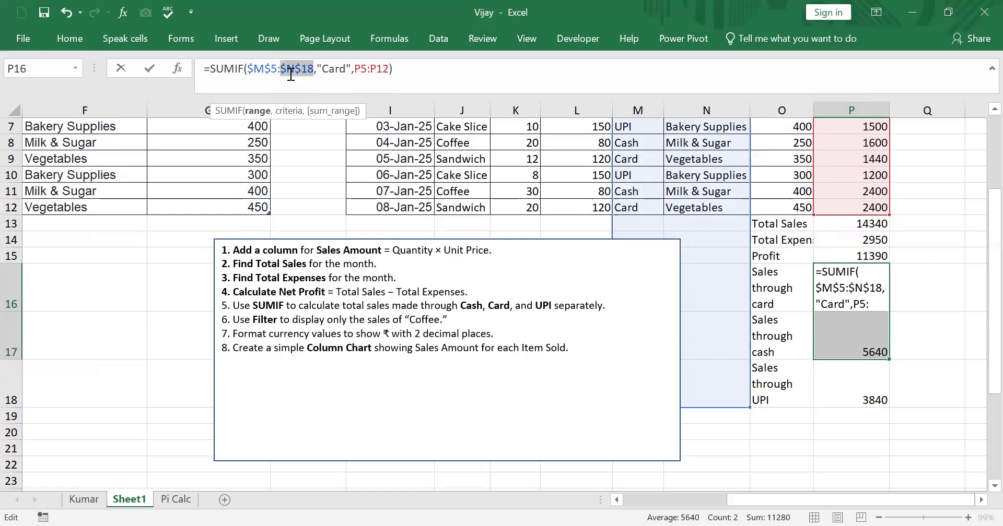
key(Return)
Try to make the criteria range of the cash formula in P17 absolute as $M$6:$P$13
key(F2)
click(271, 74)
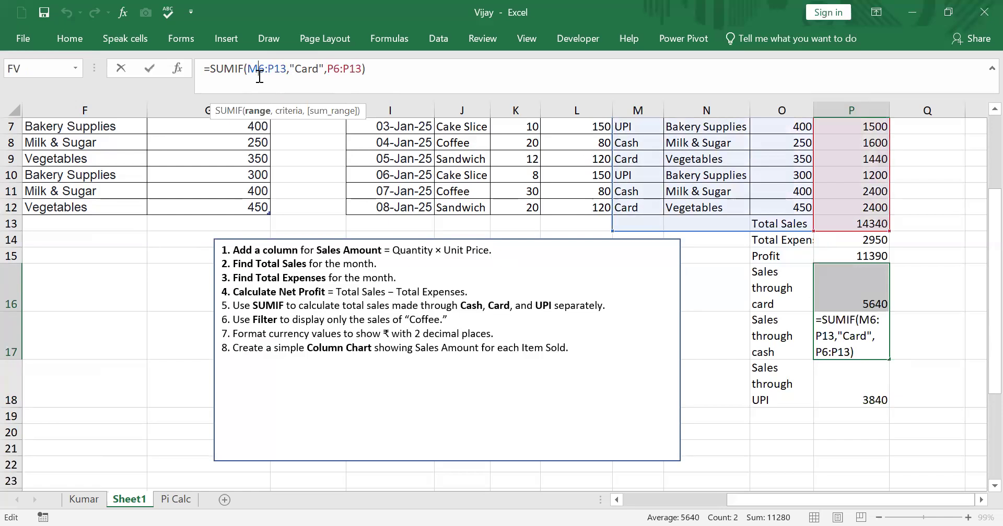
key(F4)
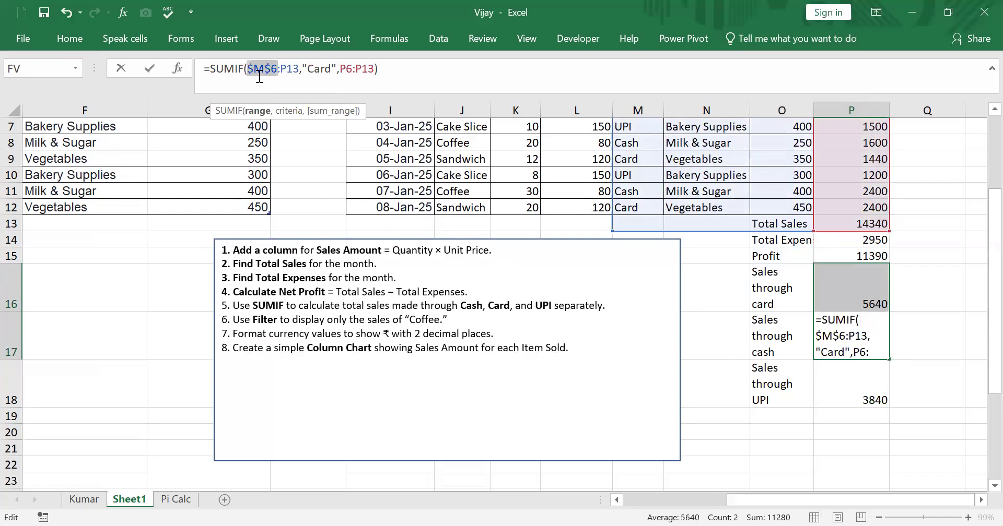
key(Right)
key(Right)
key(Right)
key(F4)
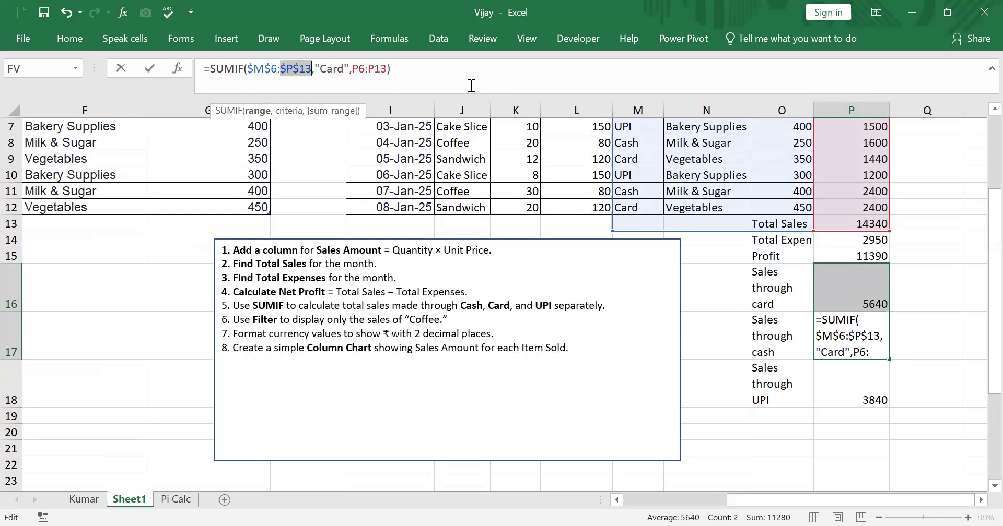
click(324, 73)
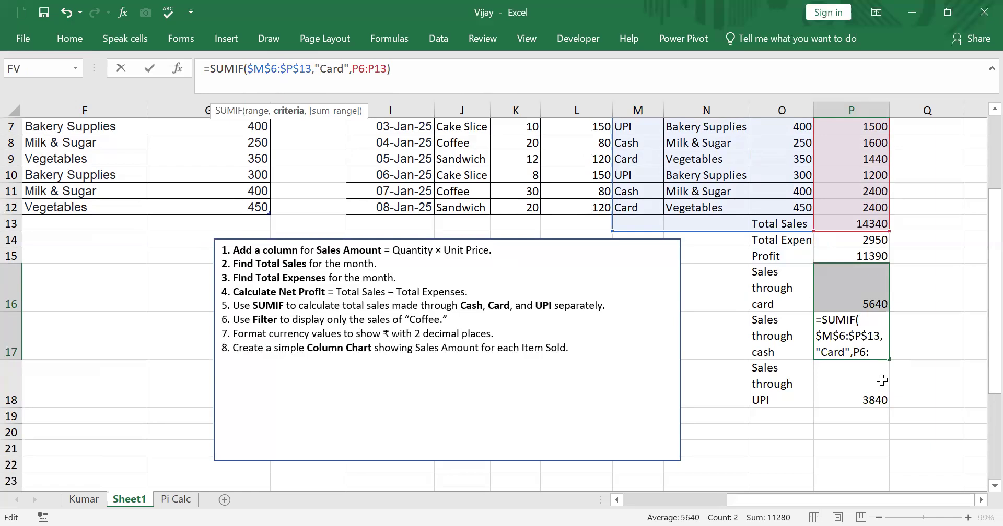
Fill the revised P16 formula down to P17 and P18, and check the references in the formulas
click(862, 303)
drag(890, 324, 890, 402)
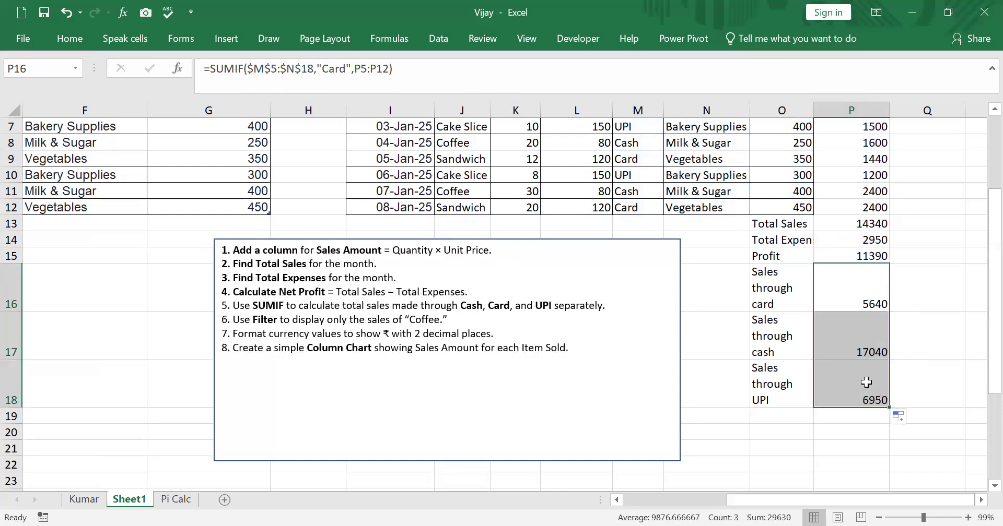
click(866, 383)
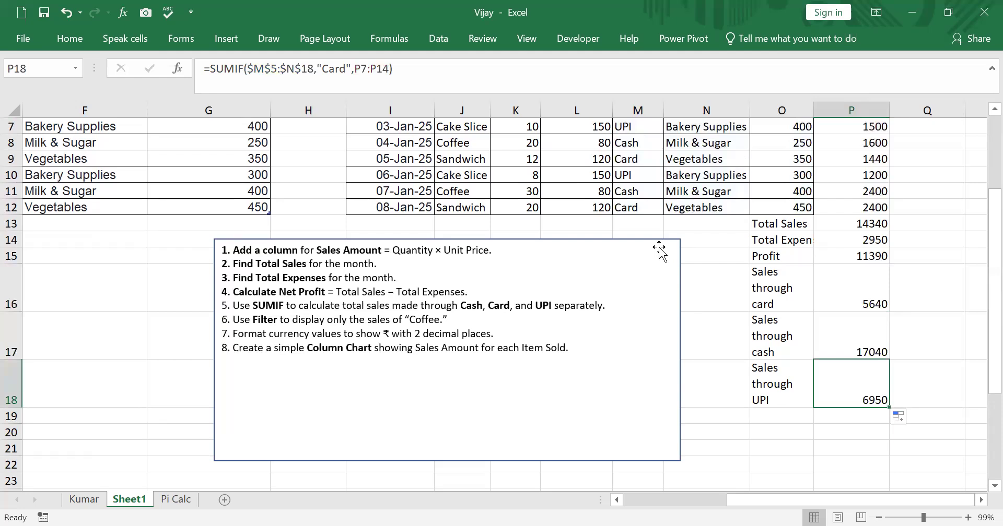
key(super+g)
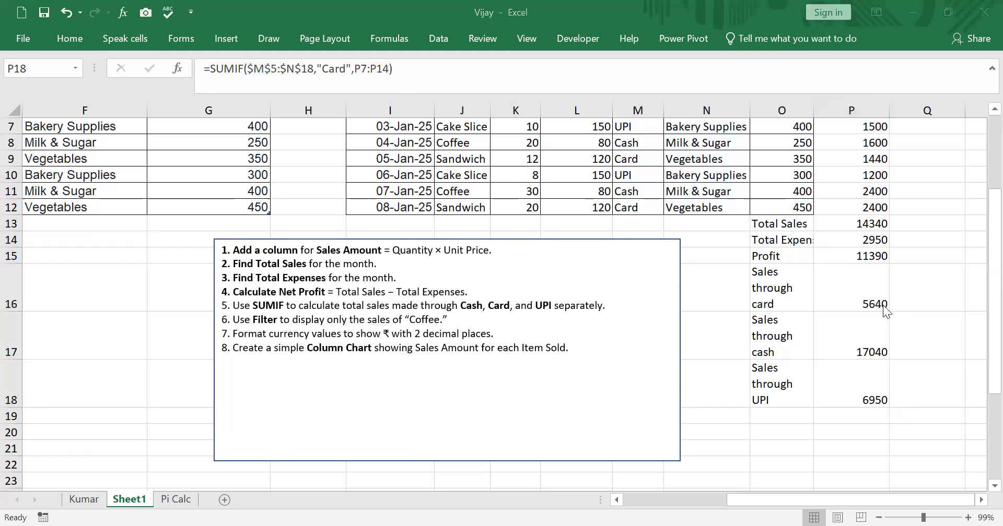
click(844, 287)
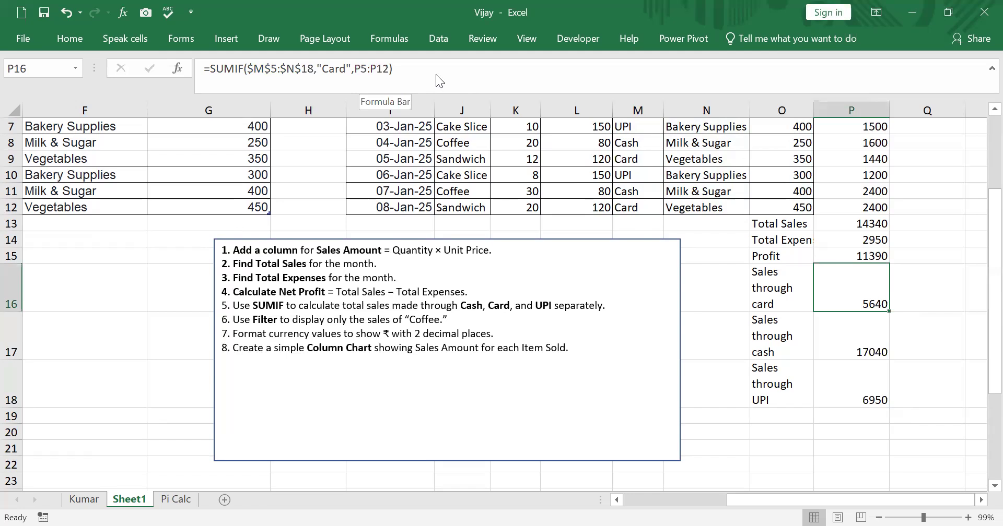
scroll(479, 99, up, 1)
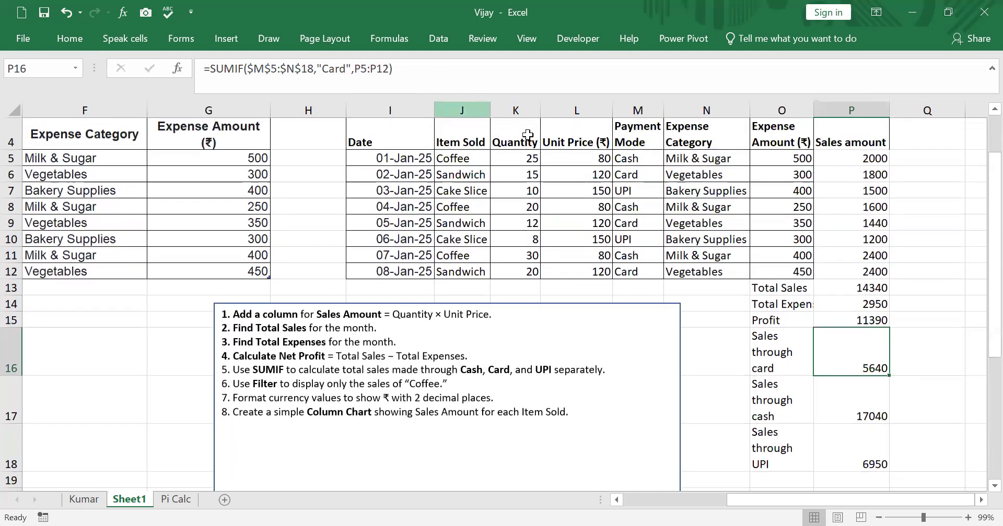
scroll(906, 313, down, 1)
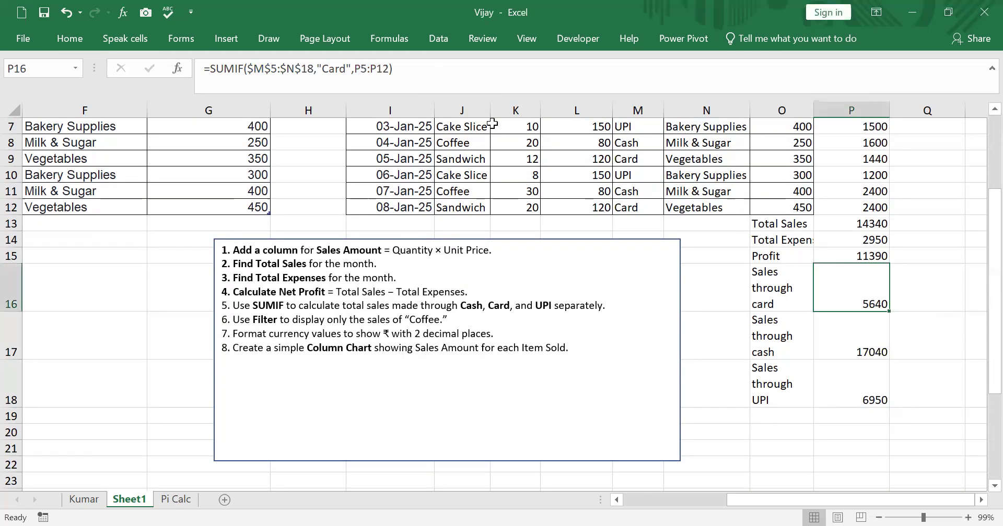
Make the sum range of the card SUMIF formula in P16 absolute as $P$5:$P$12
key(F2)
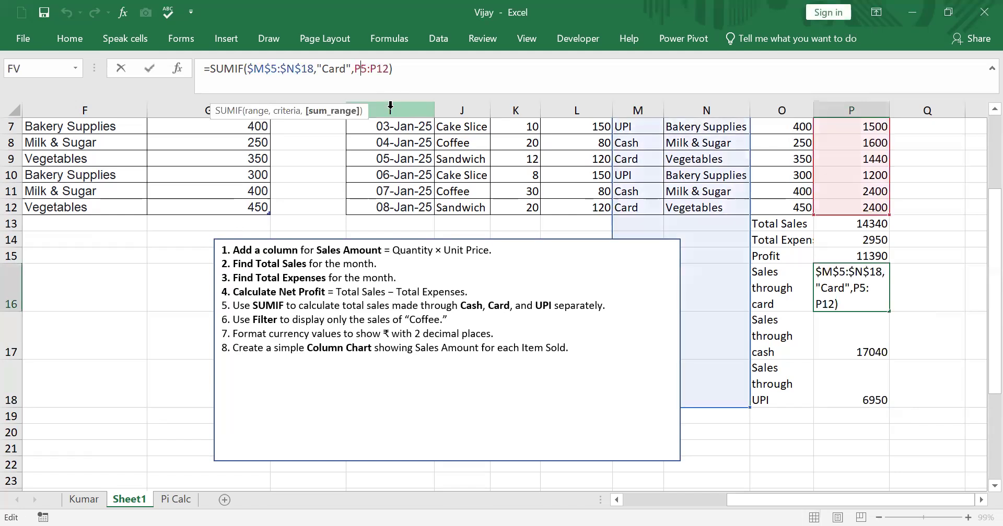
key(F4)
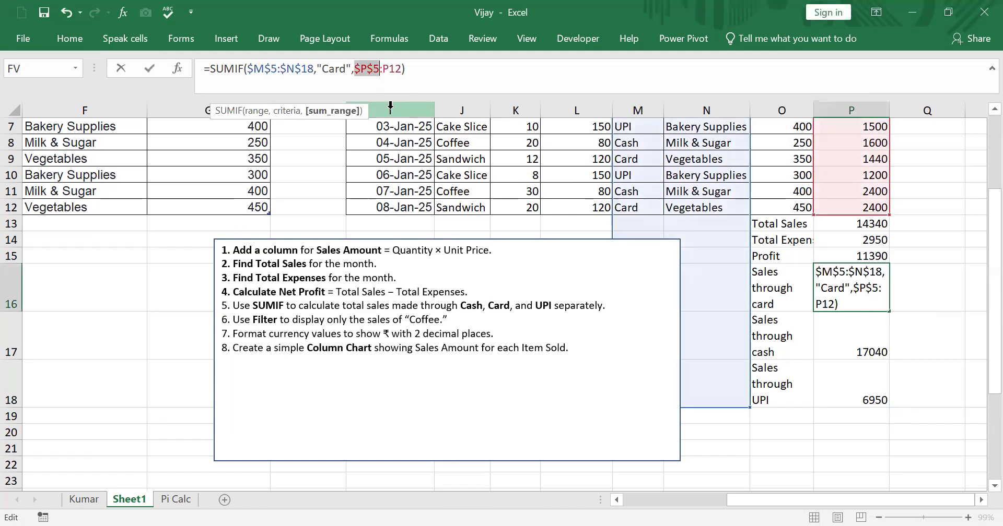
click(394, 72)
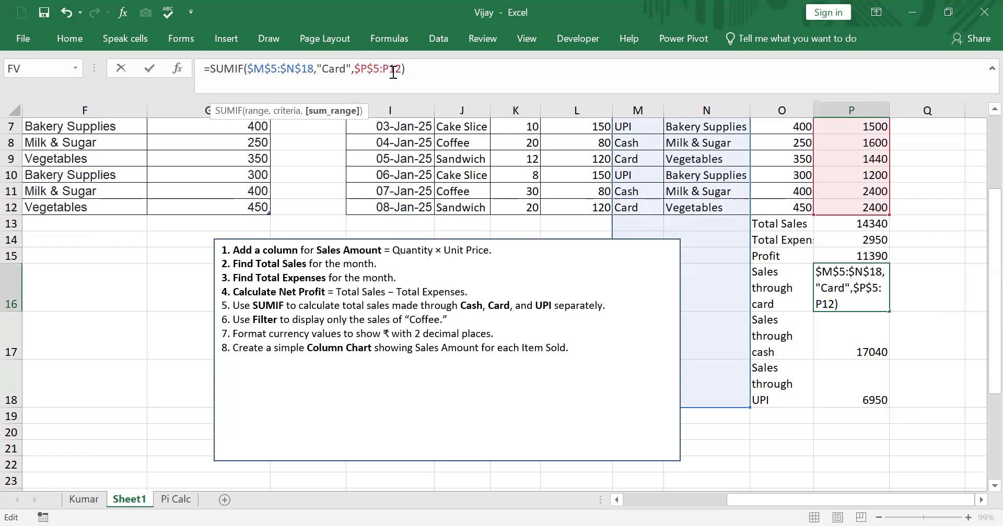
key(F4)
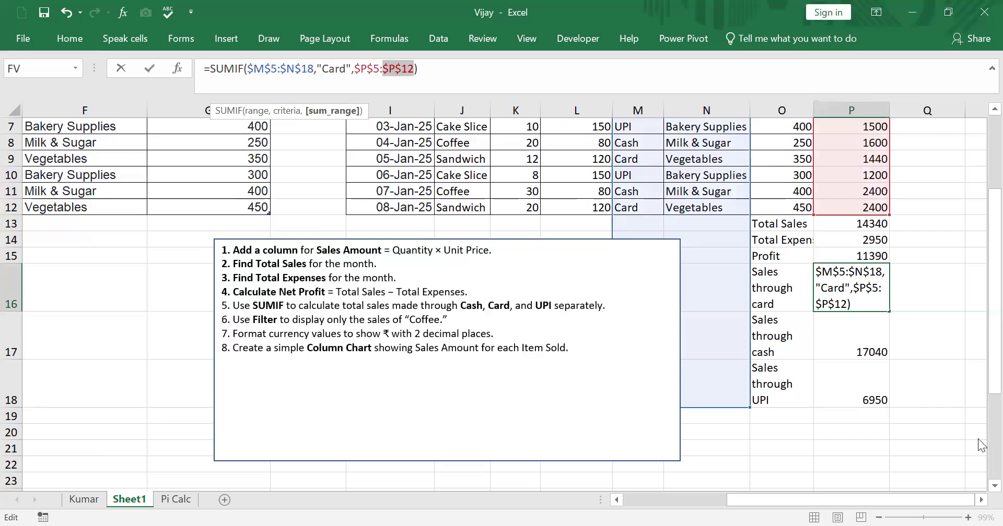
key(Return)
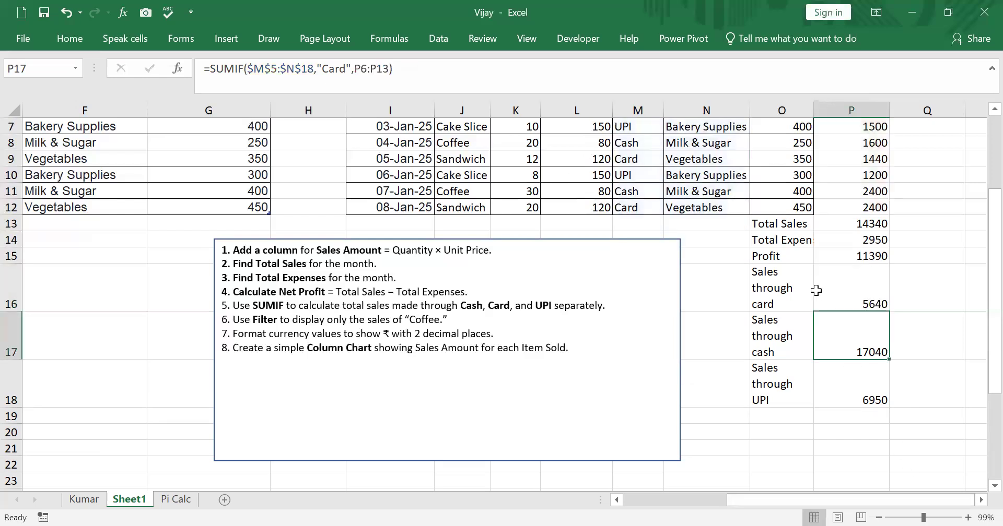
Fill the P16 formula down to P17 and change its SUMIF criterion there to "Cash"
click(839, 303)
drag(889, 329, 878, 356)
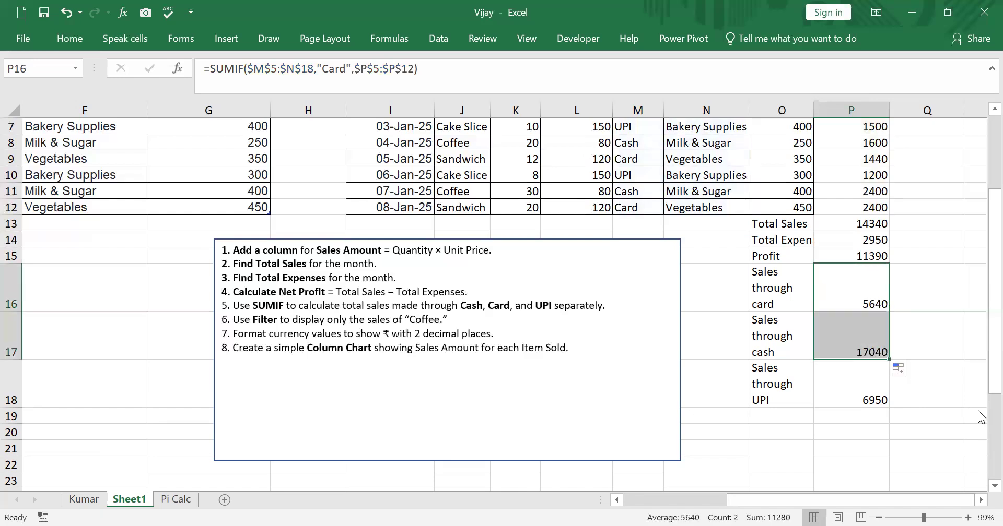
click(866, 337)
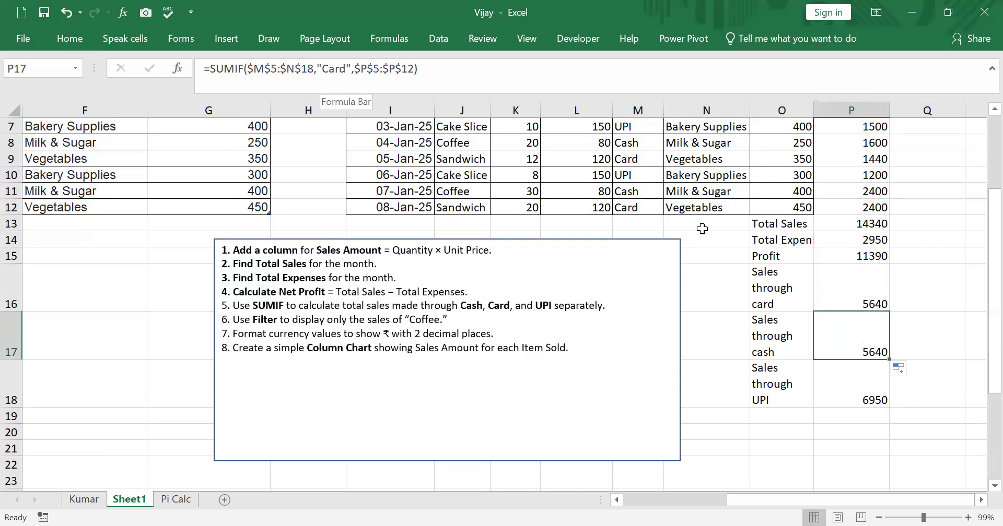
key(F2)
click(342, 77)
text(sh)
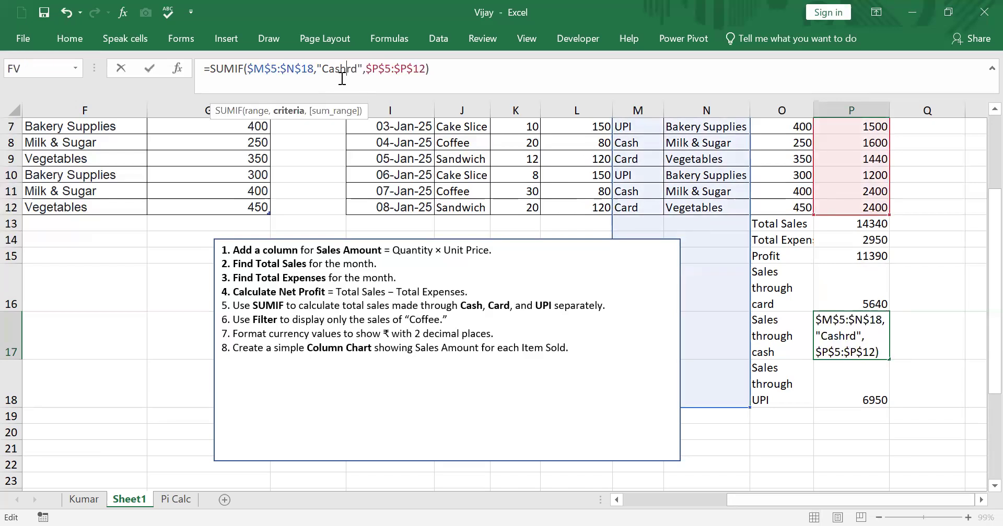
key(Delete)
key(Delete)
key(Return)
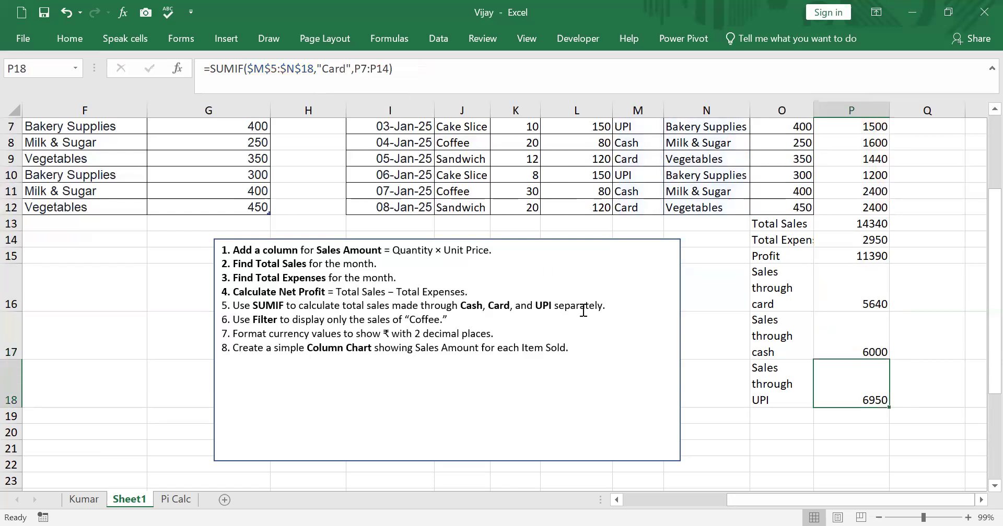
Fill the cash formula from P17 down to P18 and change its SUMIF criterion there to "UPI"
click(871, 344)
drag(891, 362, 878, 399)
click(829, 385)
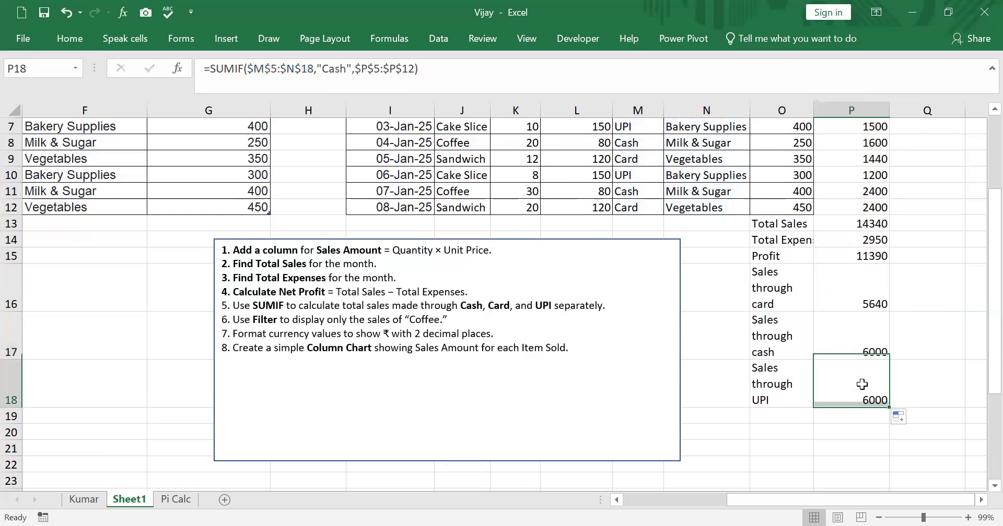
click(350, 78)
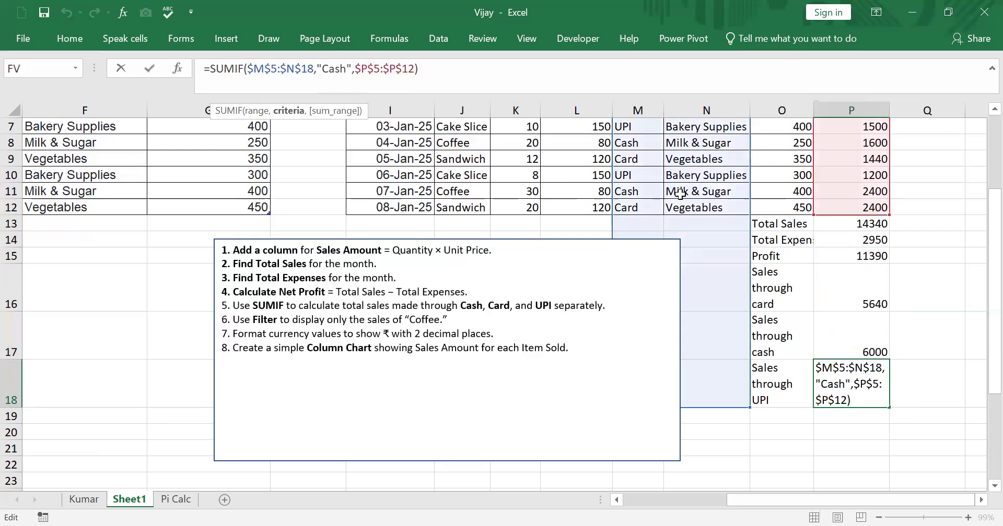
text(UP)
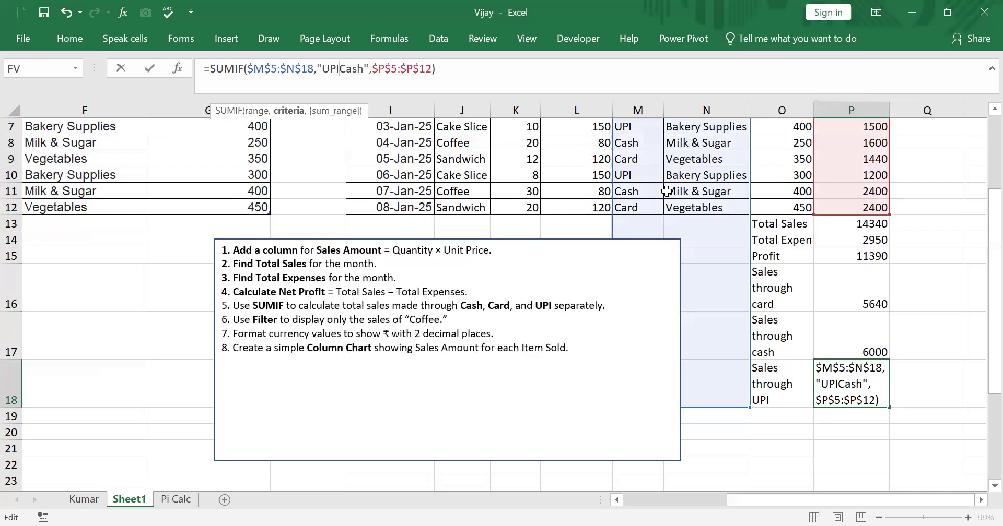
text(I)
key(Delete)
key(Delete)
key(Delete)
key(Delete)
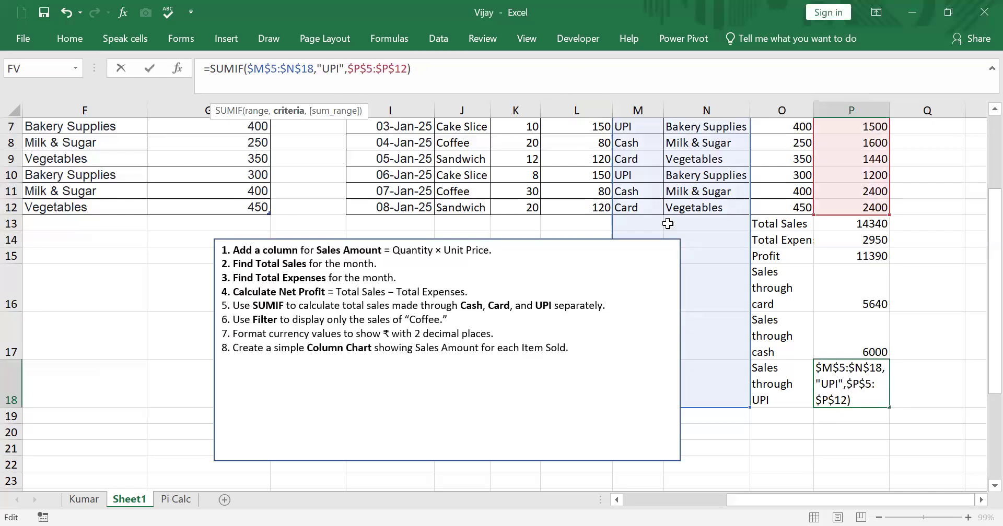
key(Return)
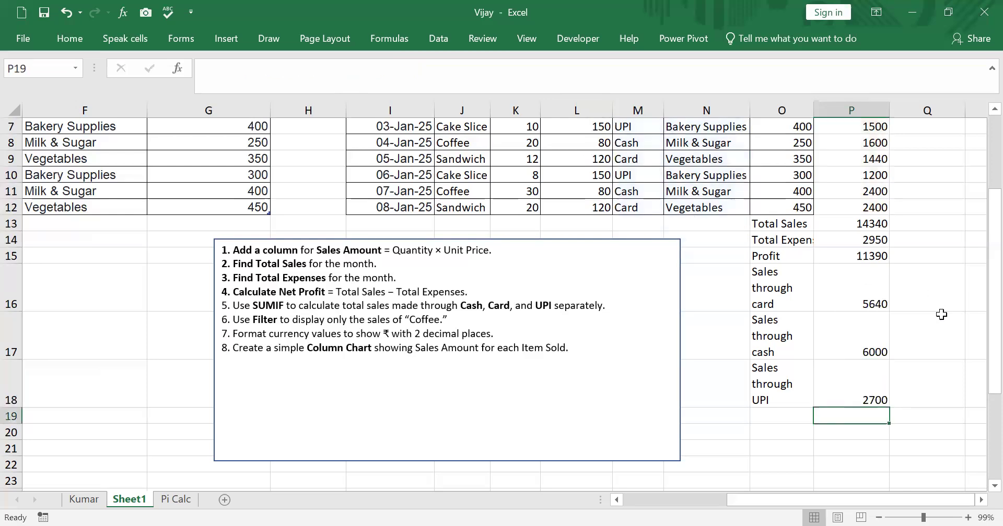
Check the card, cash and UPI totals in P16:P18 against the payment modes and sales amounts in the data
click(874, 301)
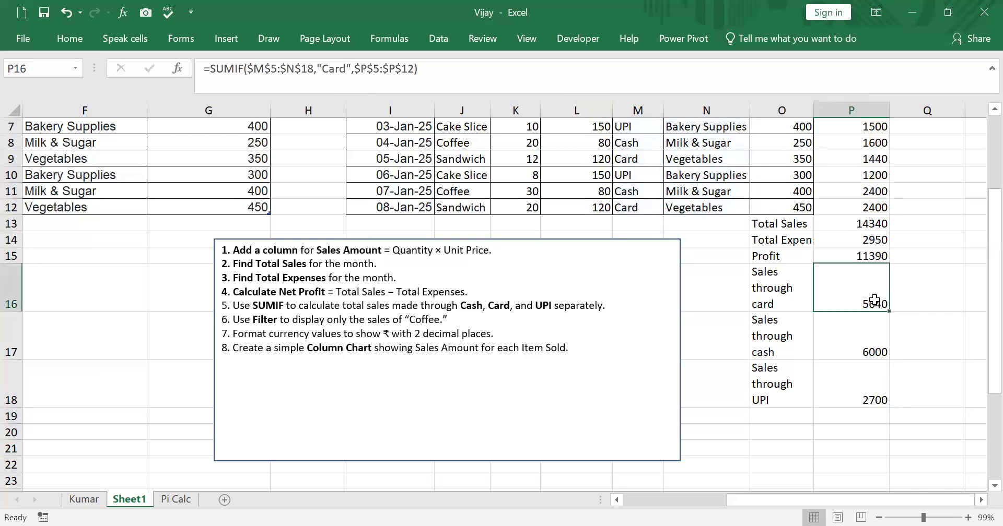
drag(875, 301, 866, 383)
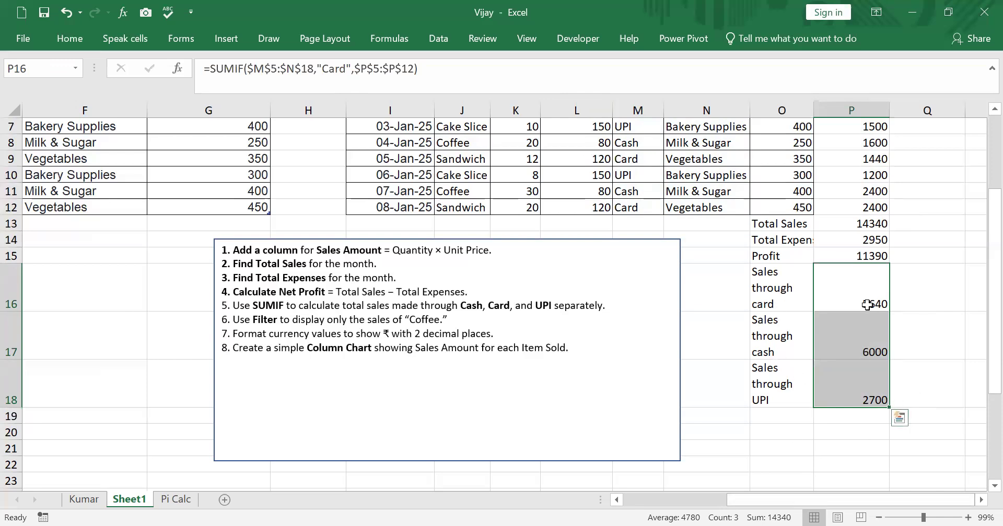
click(938, 363)
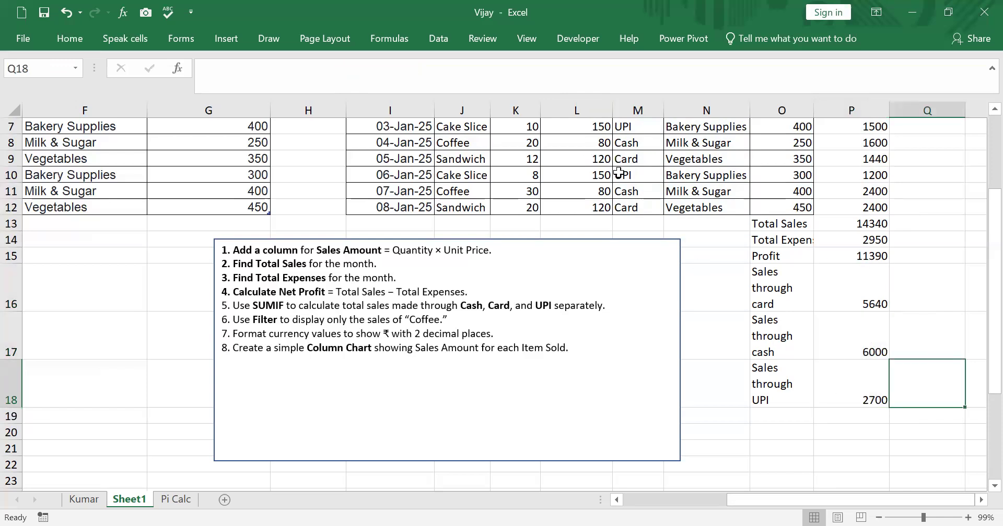
click(863, 174)
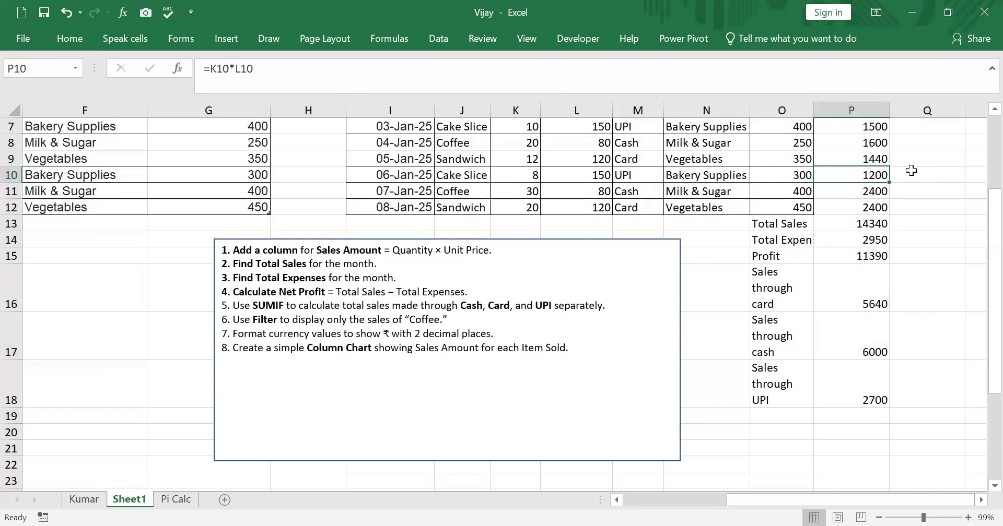
click(632, 125)
click(872, 126)
click(871, 400)
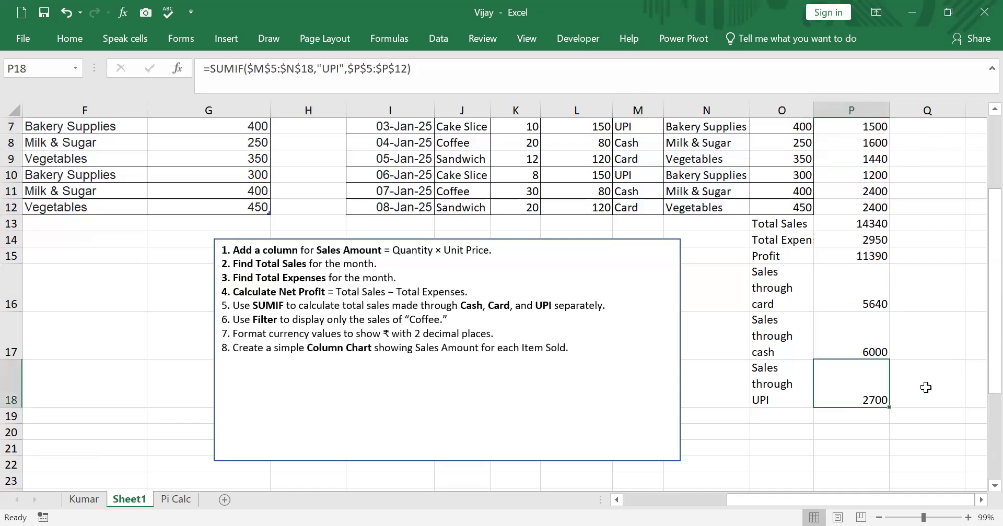
scroll(926, 387, up, 2)
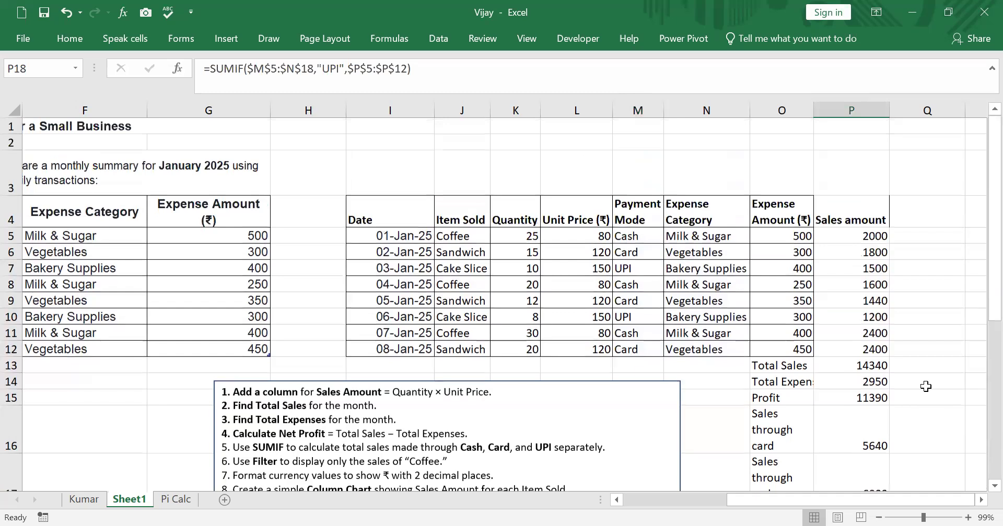
scroll(925, 386, down, 1)
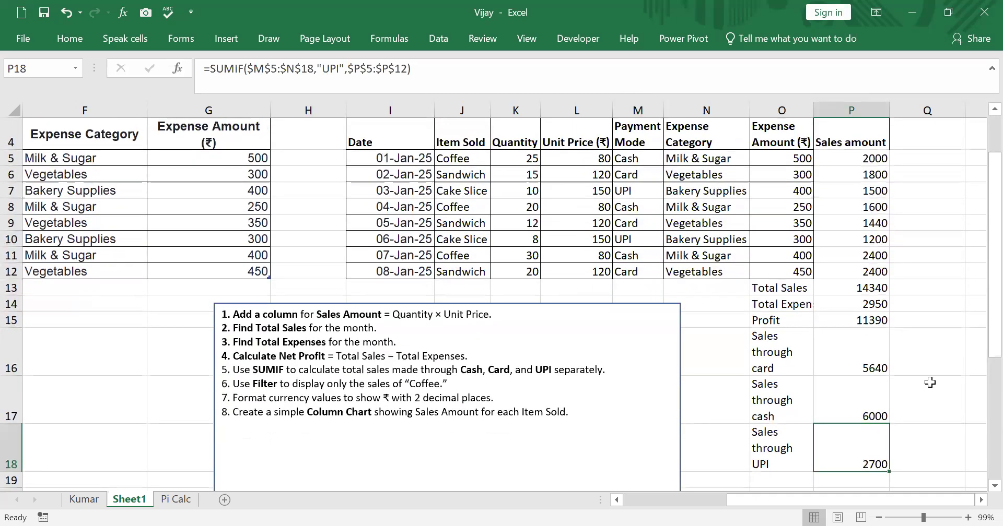
Format the sales amounts and totals in P5:P18 as Currency with the ₹ symbol and 2 decimal places
scroll(947, 221, up, 1)
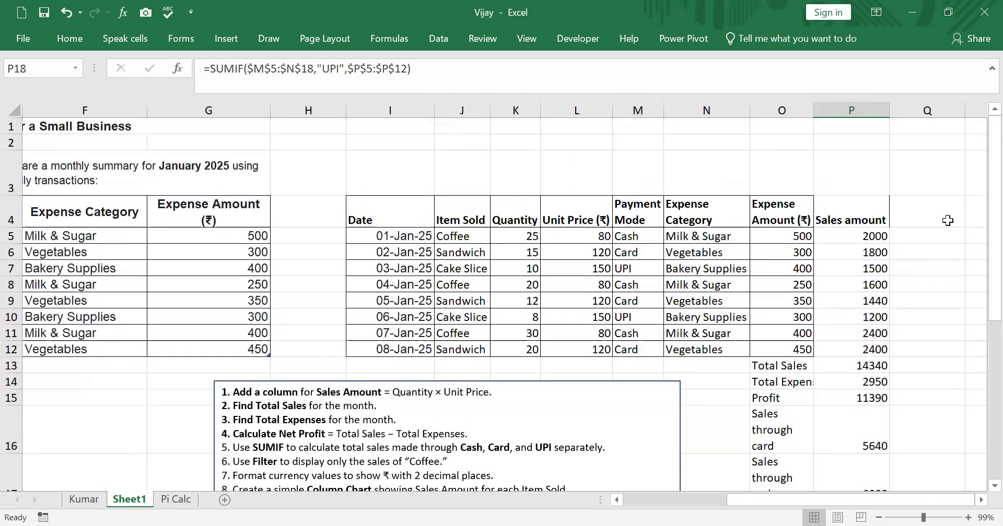
drag(869, 237, 859, 474)
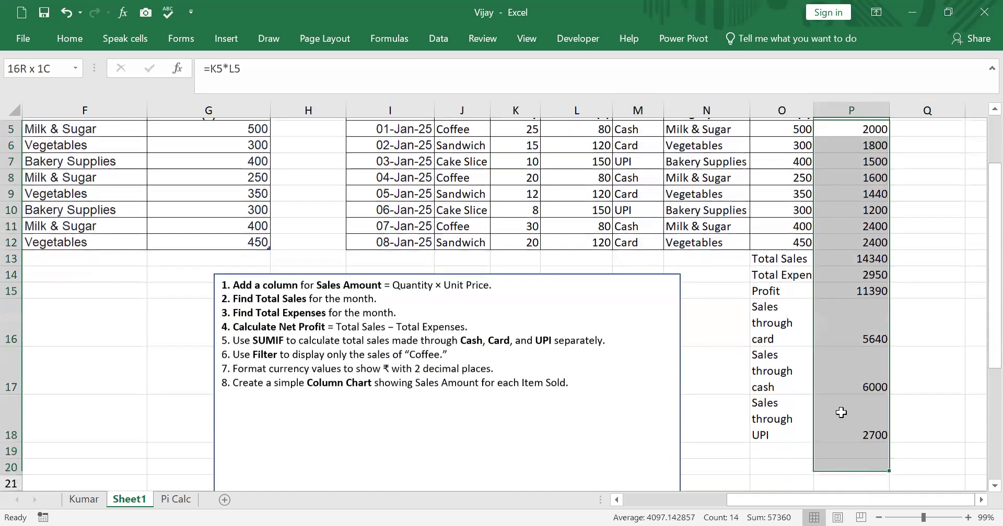
drag(841, 412, 842, 415)
scroll(831, 214, down, 1)
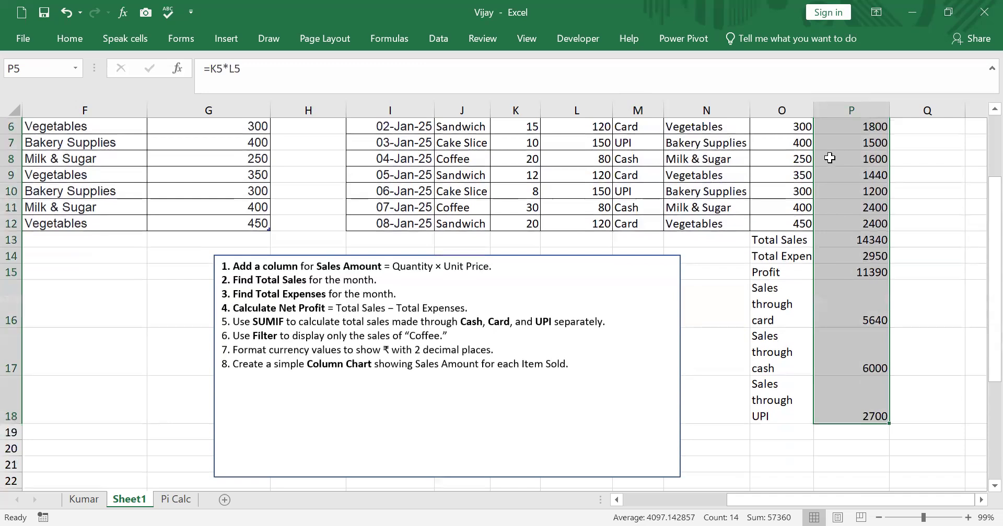
right_click(829, 158)
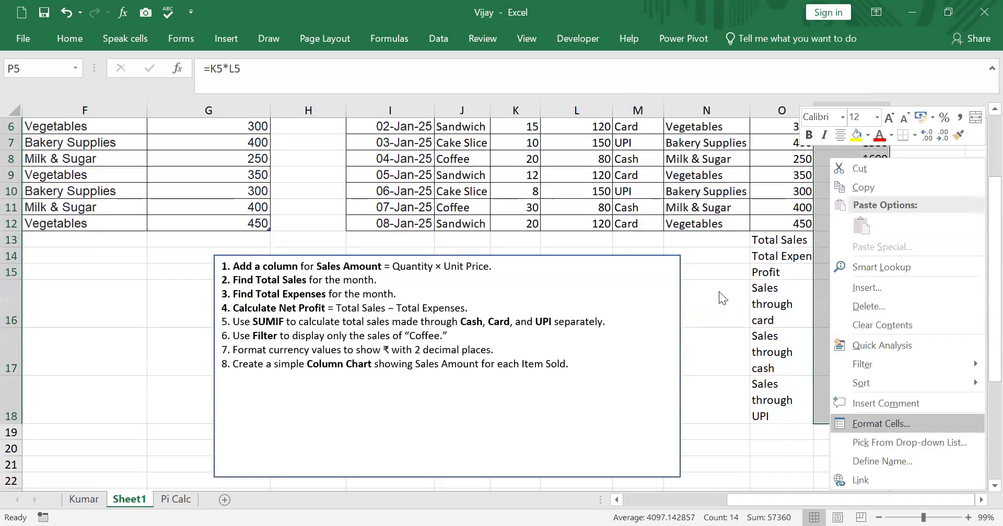
click(646, 232)
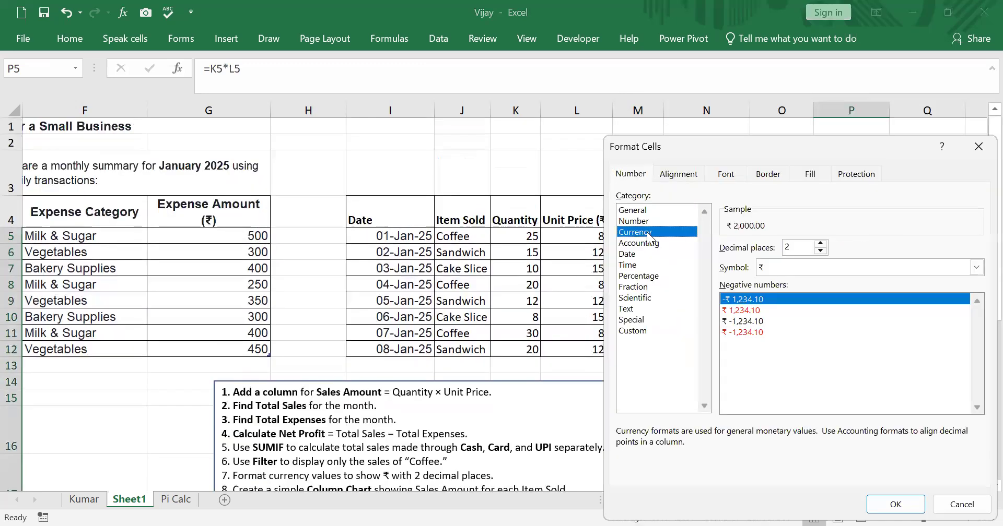
click(976, 268)
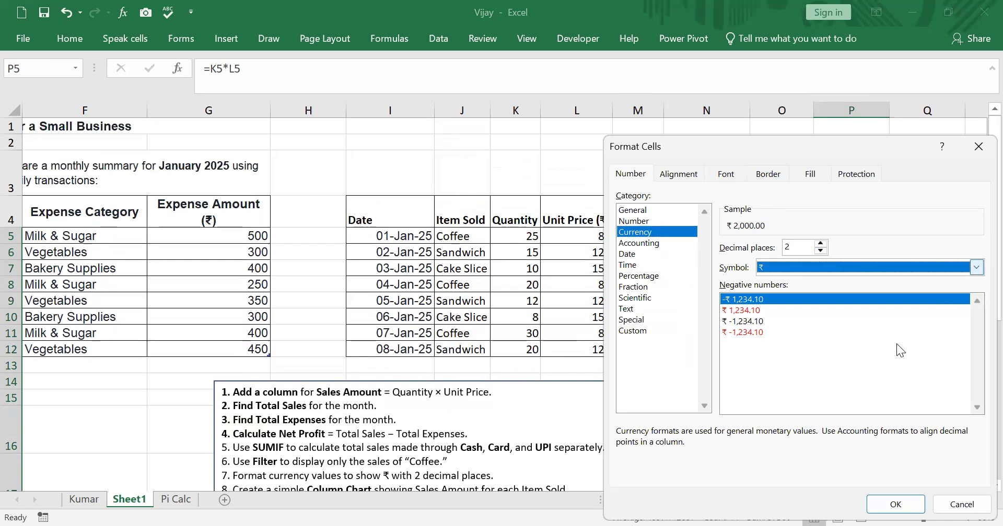
click(895, 505)
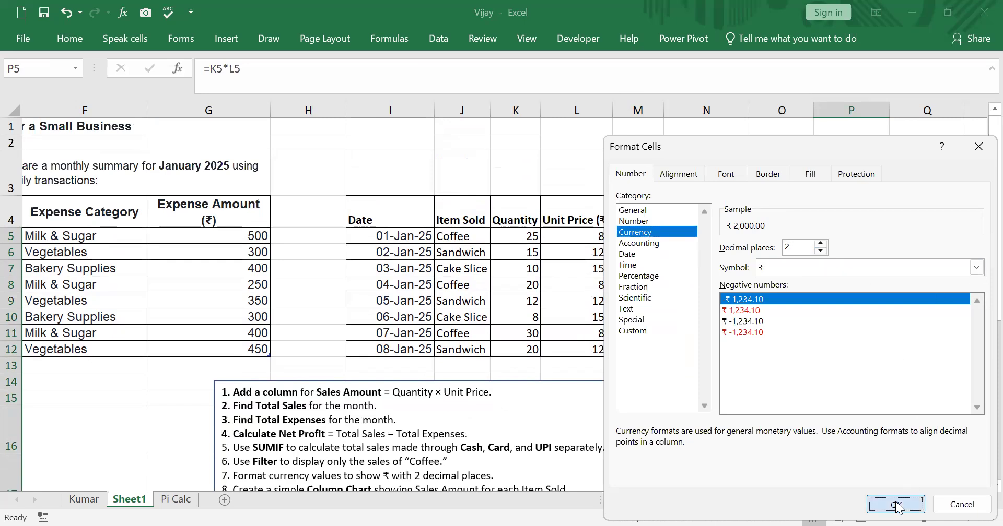
click(923, 400)
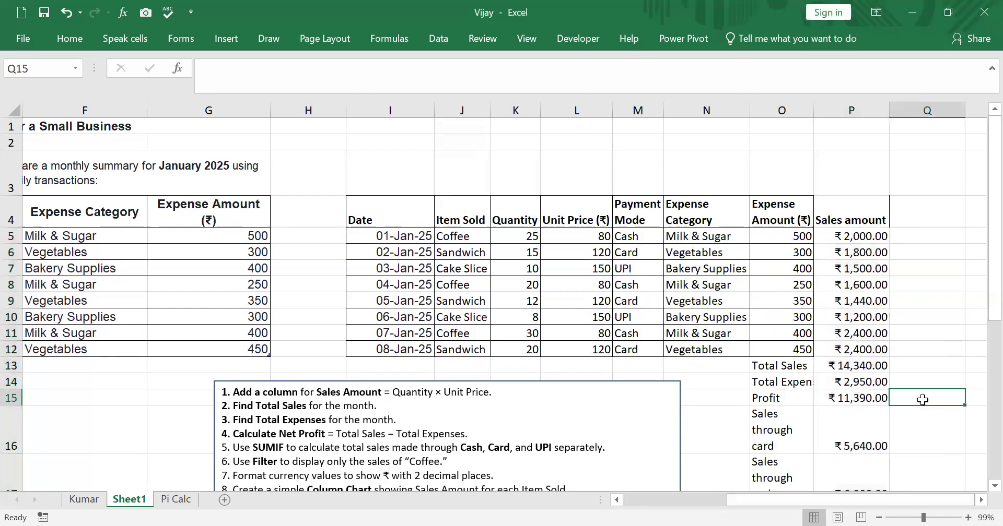
Insert a 2-D clustered column chart of the sales amounts in P5:P12 against the expense categories in N5:N12
scroll(298, 442, down, 1)
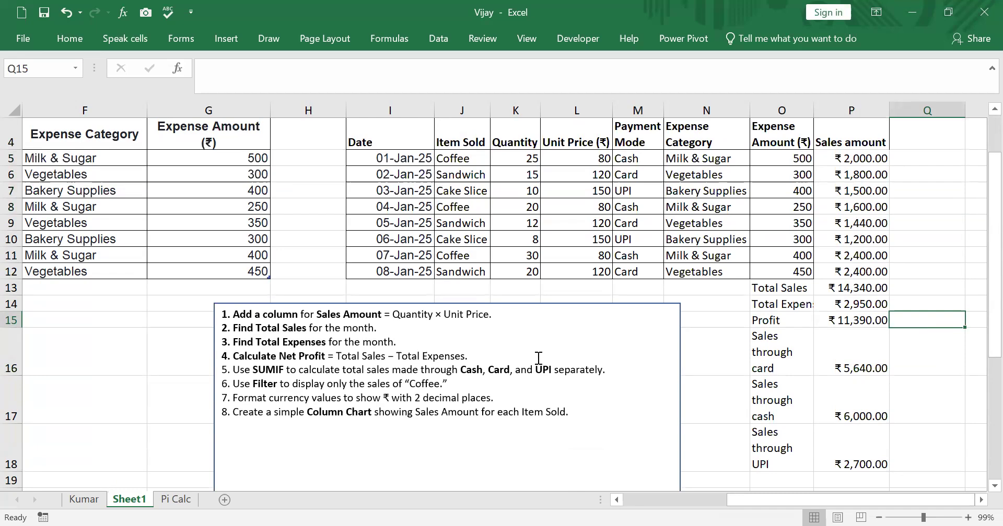
drag(719, 157, 698, 270)
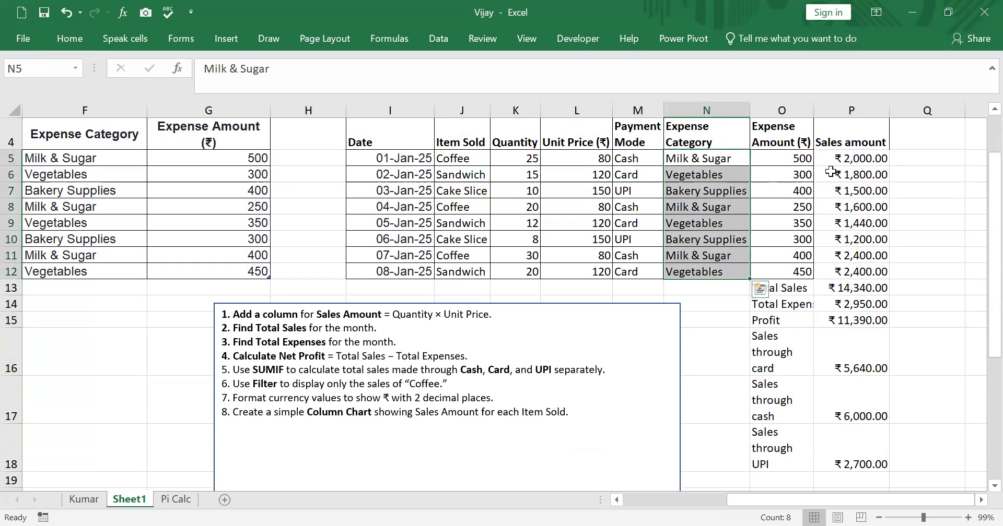
drag(842, 158, 837, 269)
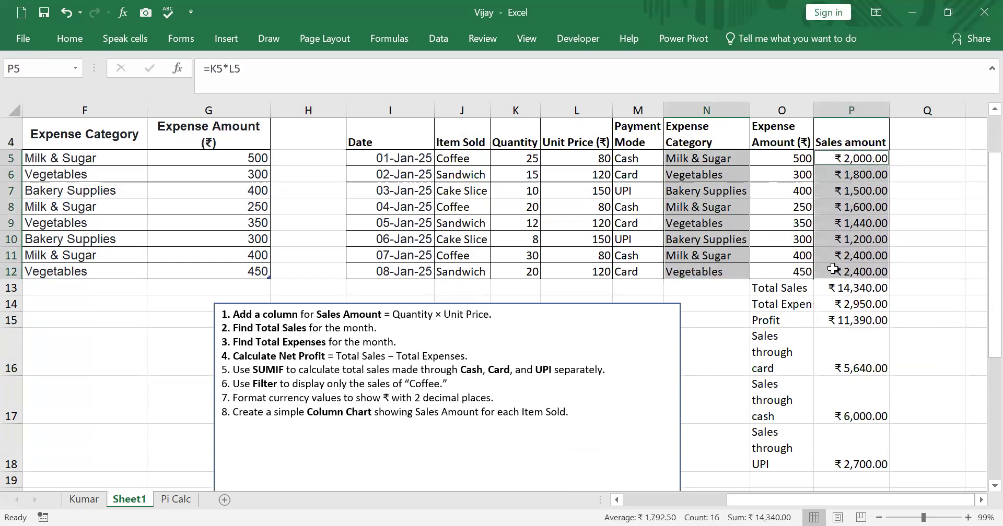
click(82, 37)
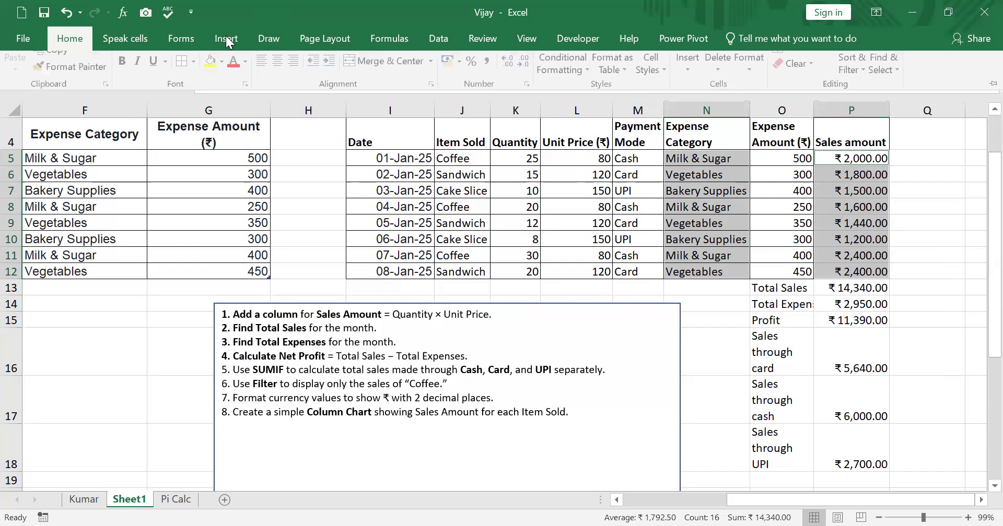
click(229, 42)
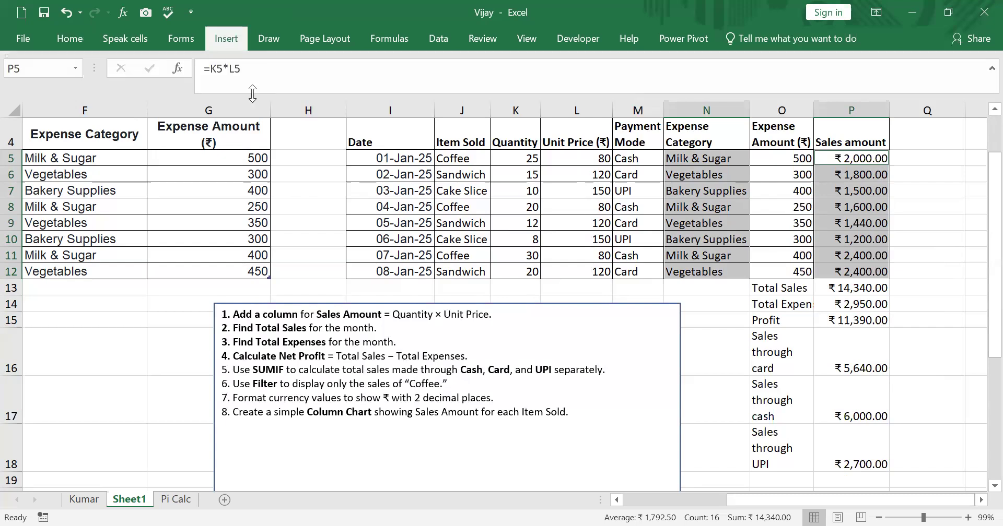
click(222, 41)
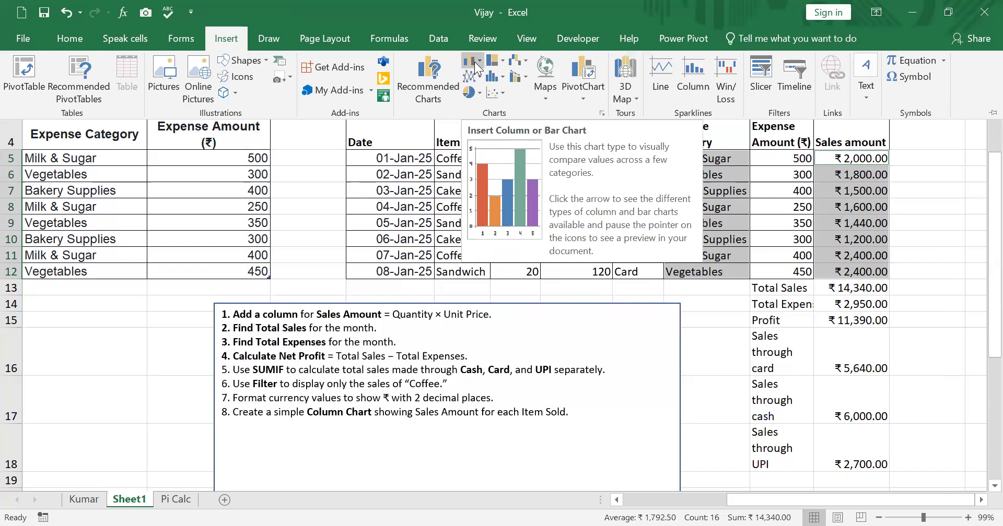
click(477, 65)
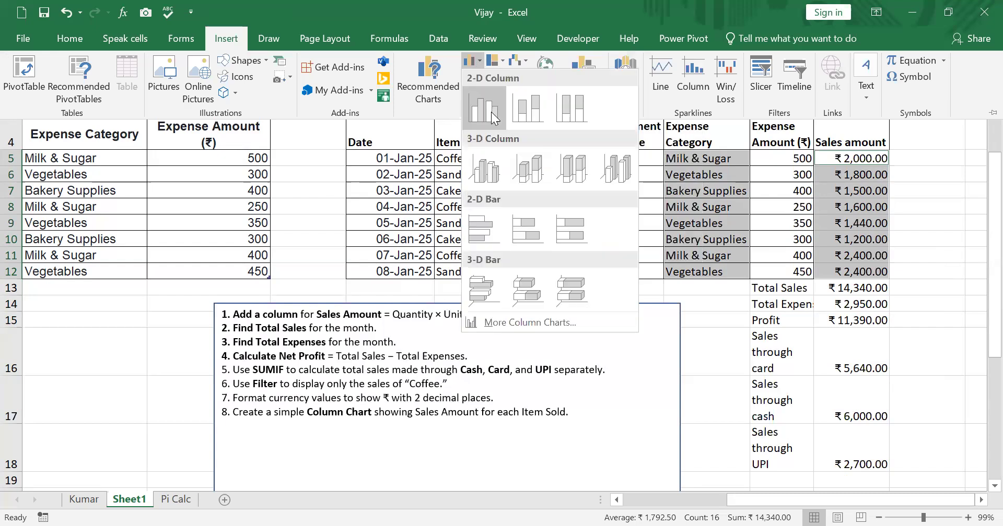
click(484, 108)
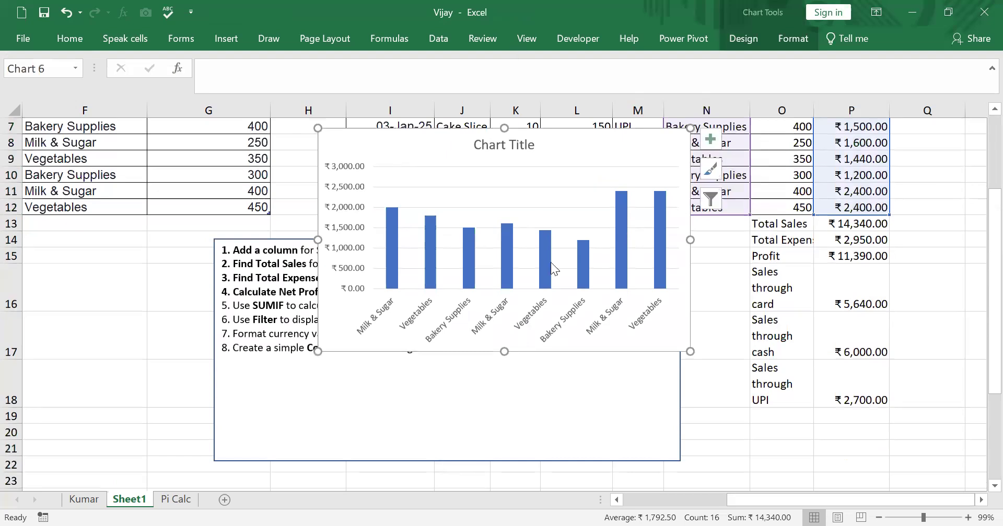
Move the column chart to the empty area below the sales totals, covering about L24:Q37
drag(586, 152, 792, 412)
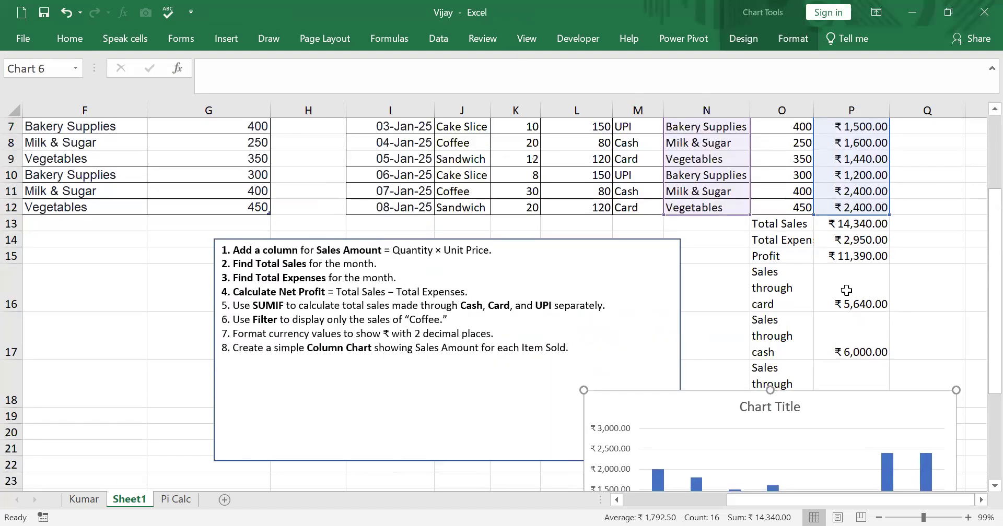
scroll(847, 290, down, 4)
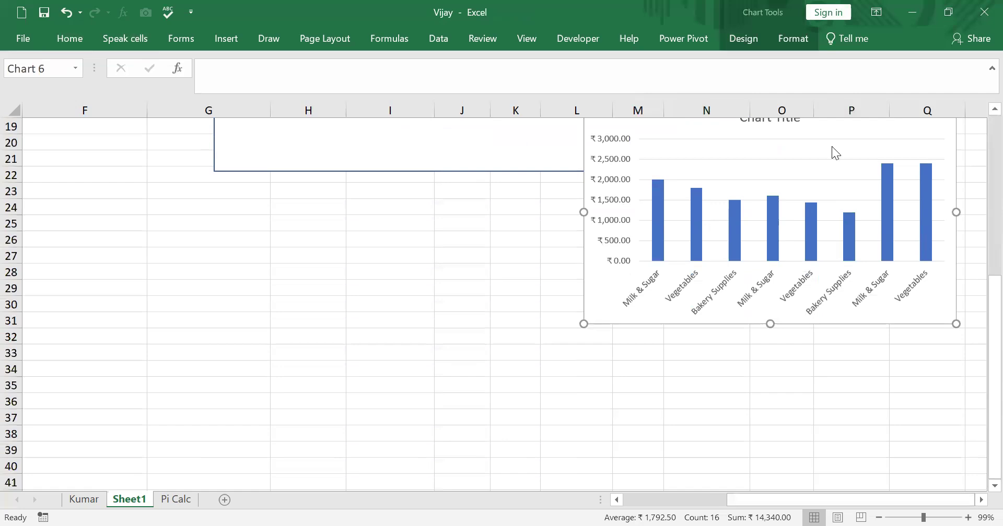
drag(828, 134, 823, 236)
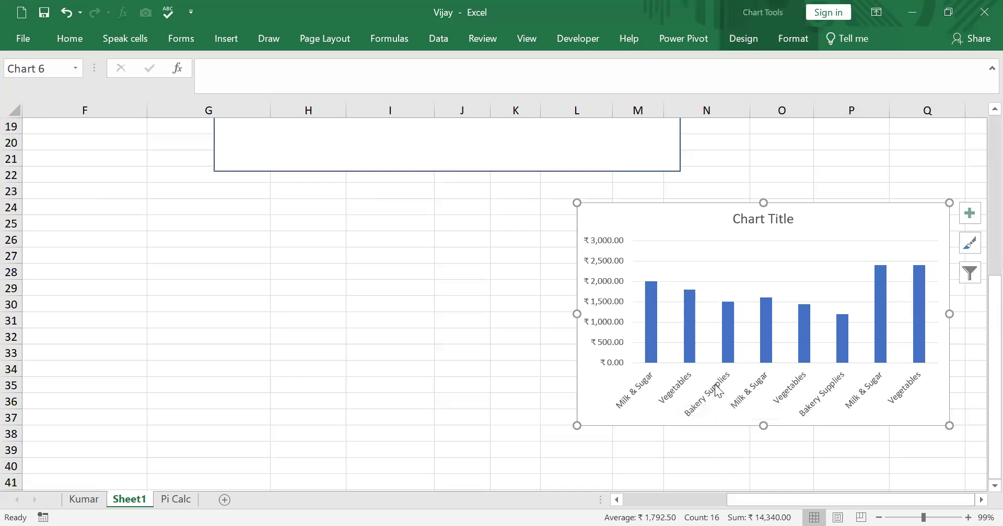
Replace the chart's placeholder title with "Monthly sales - Jan 2025"
click(762, 222)
double_click(762, 224)
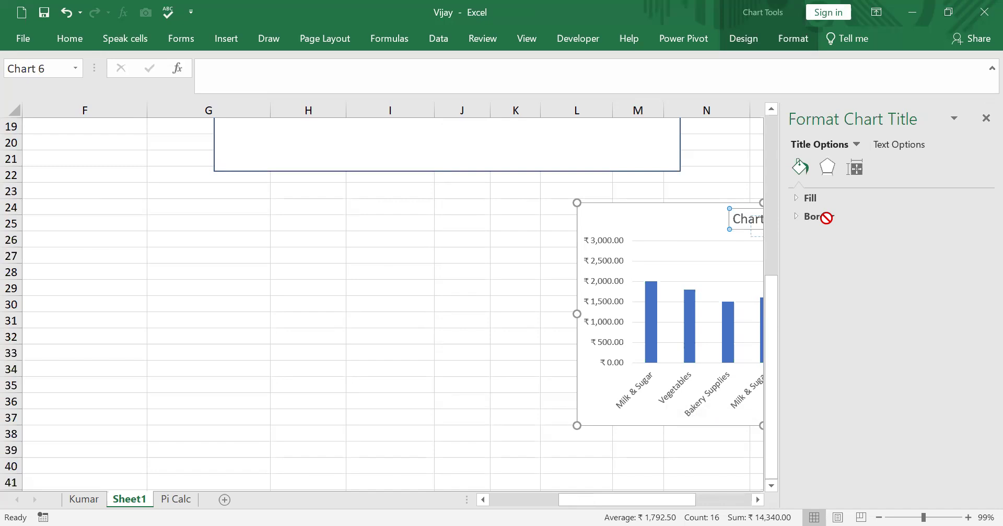
click(980, 121)
drag(792, 218, 703, 233)
text(Monthly sales - Jan 2025)
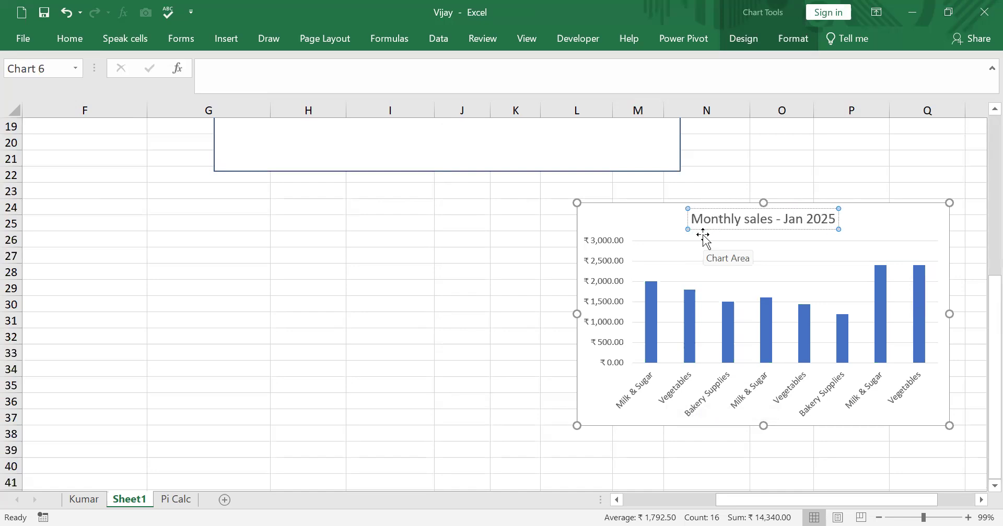
click(884, 441)
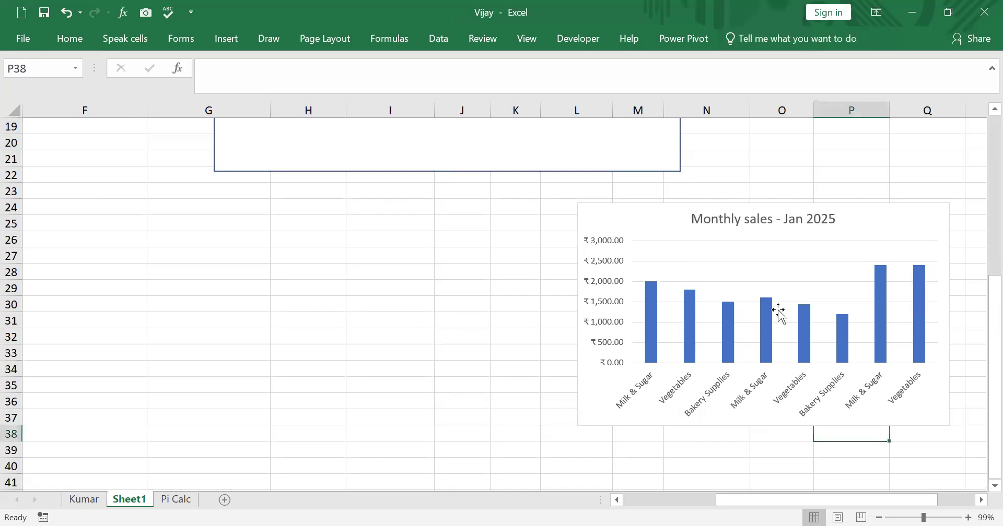
Capitalise the second word of the chart title so it reads "Monthly Sales - Jan 2025"
double_click(754, 225)
key(BackSpace)
text(S)
click(395, 364)
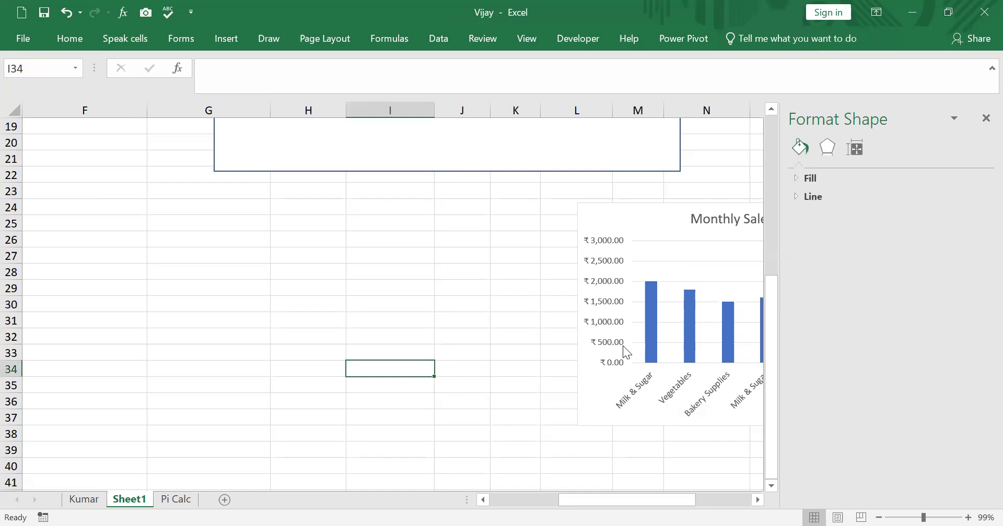
click(984, 119)
scroll(757, 200, up, 2)
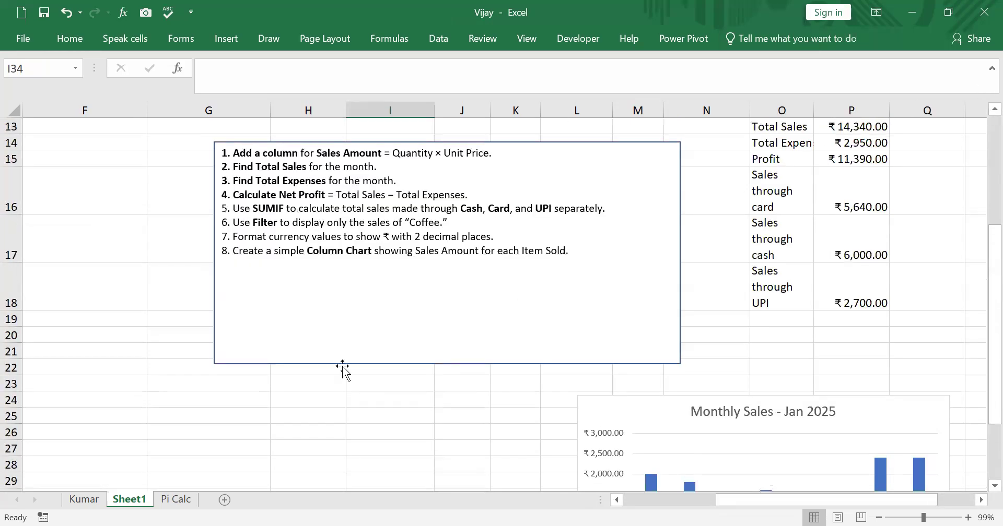
scroll(656, 327, down, 1)
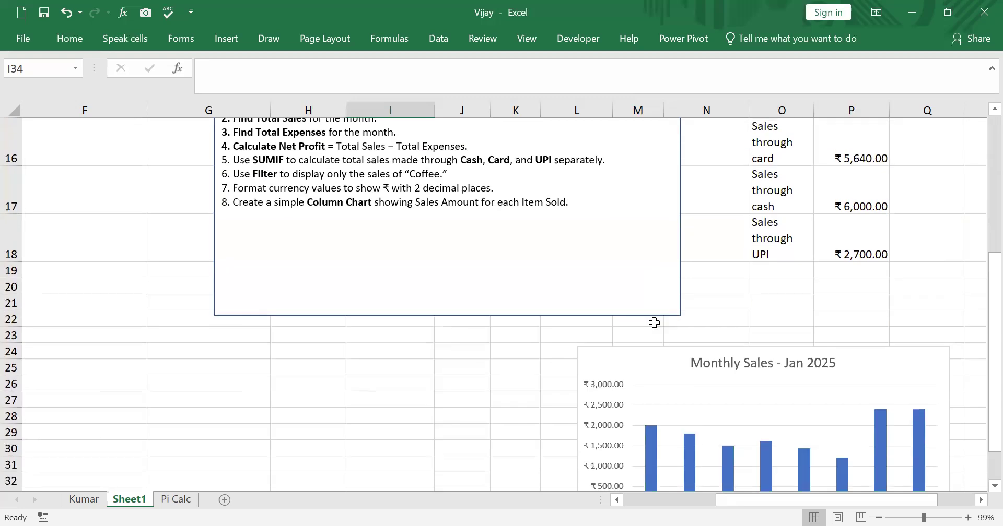
scroll(646, 331, up, 4)
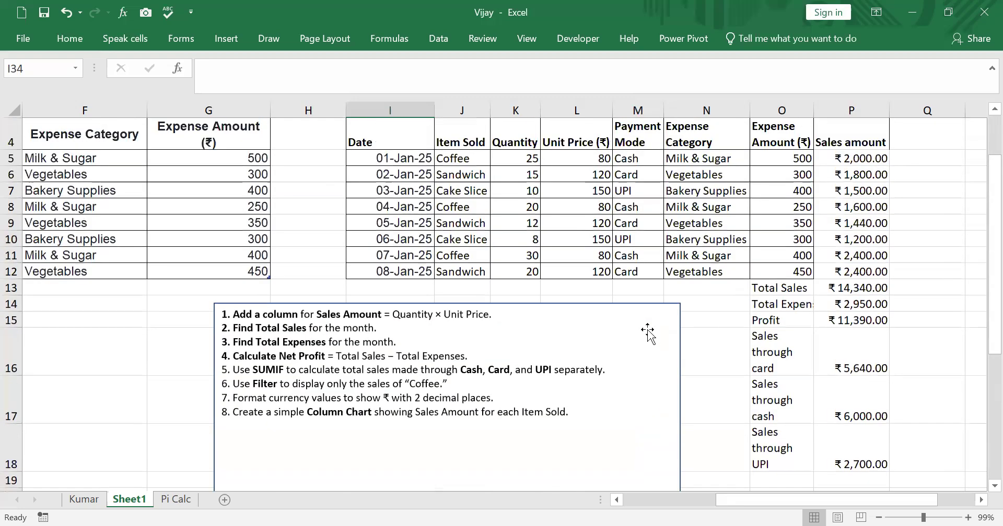